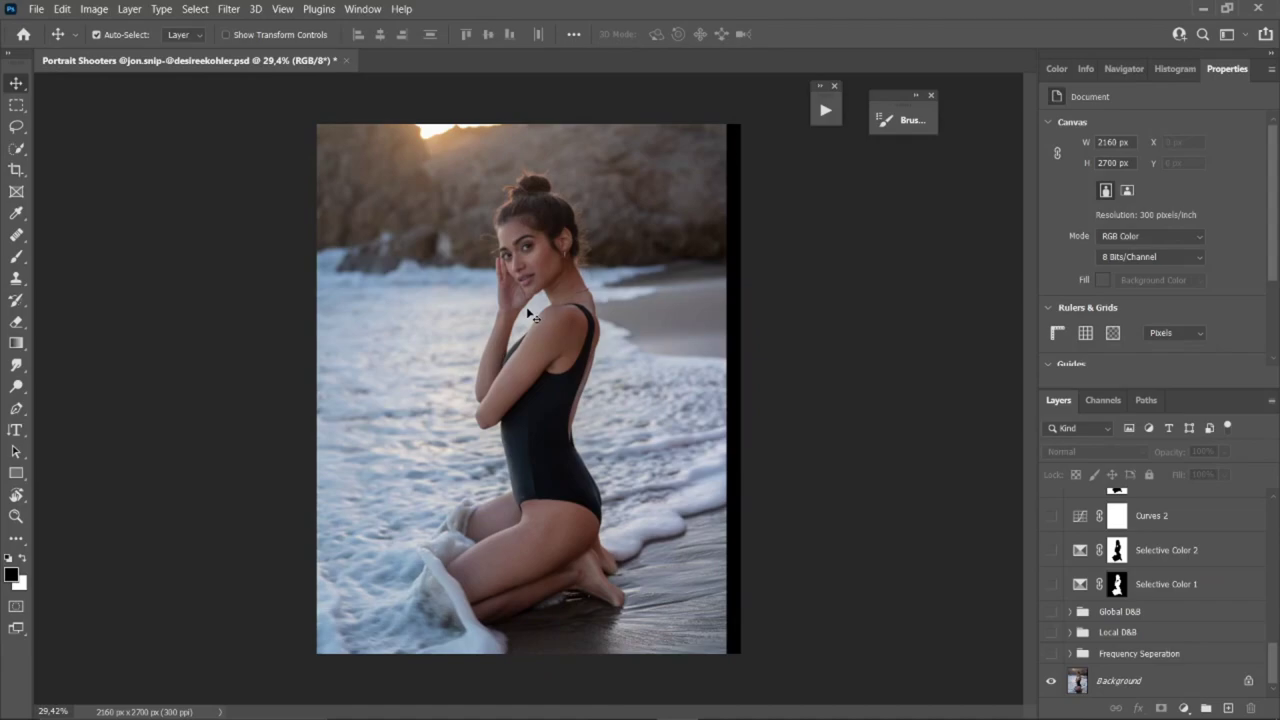
Turn on Frequency Separation and expand it to reveal its Texture and Color layers, zooming to compare
click(1052, 654)
key(ctrl+plus)
key(ctrl+plus)
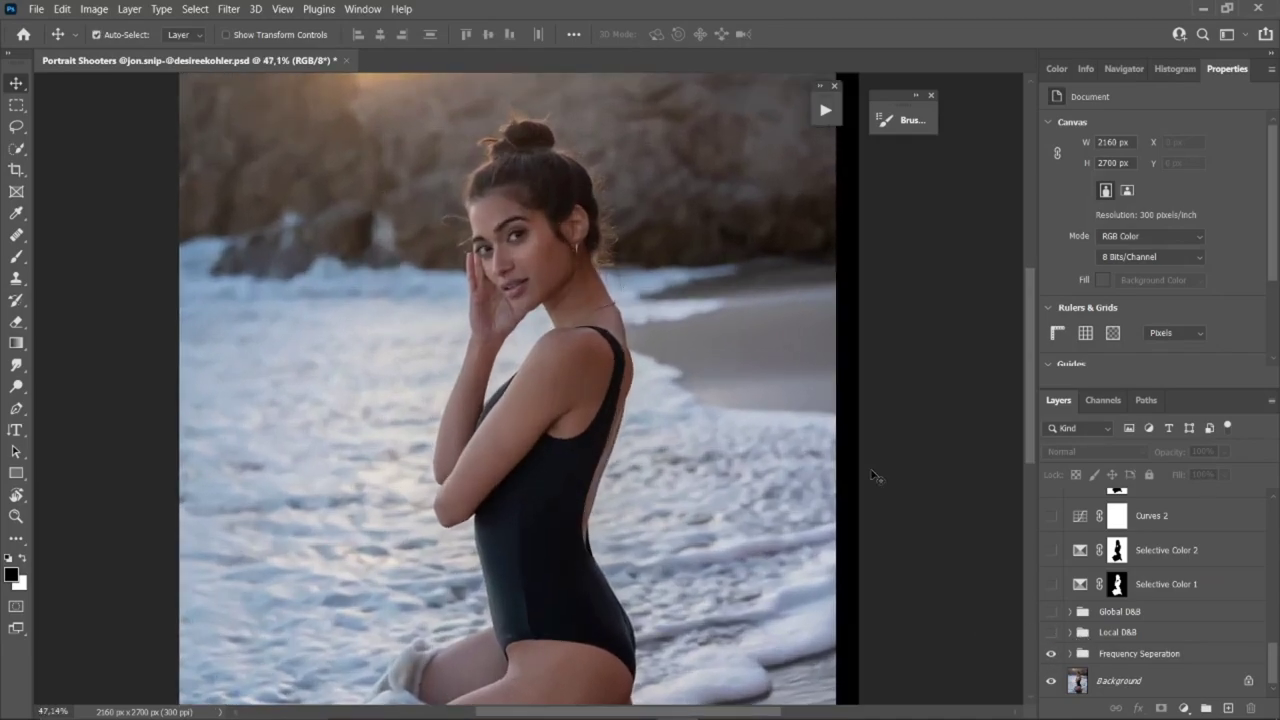
click(1067, 654)
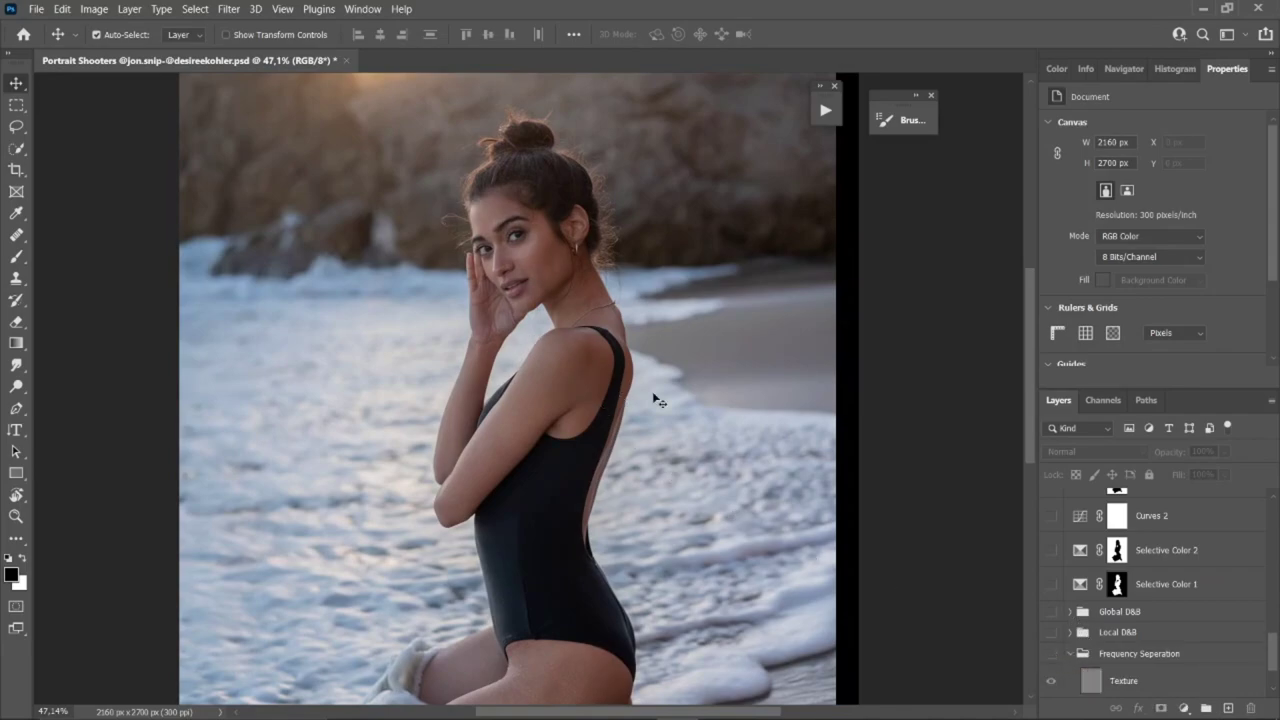
click(1049, 655)
scroll(740, 500, down, 2)
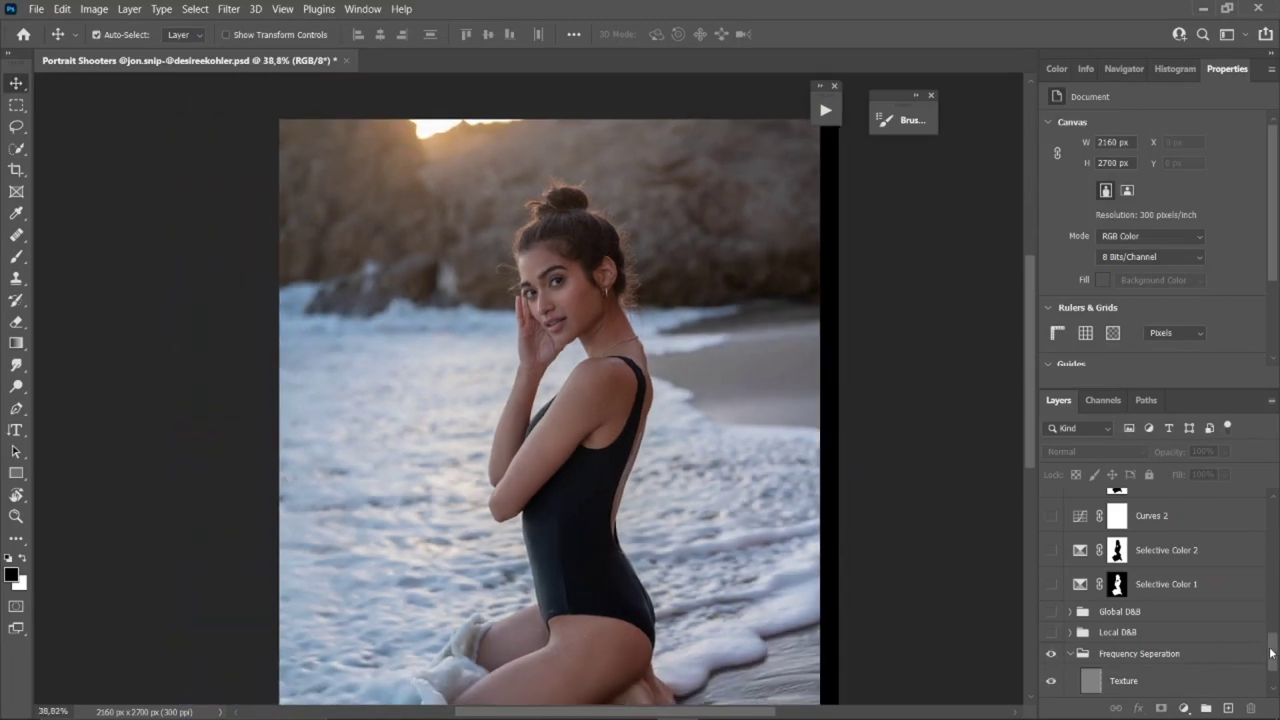
scroll(1268, 660, down, 2)
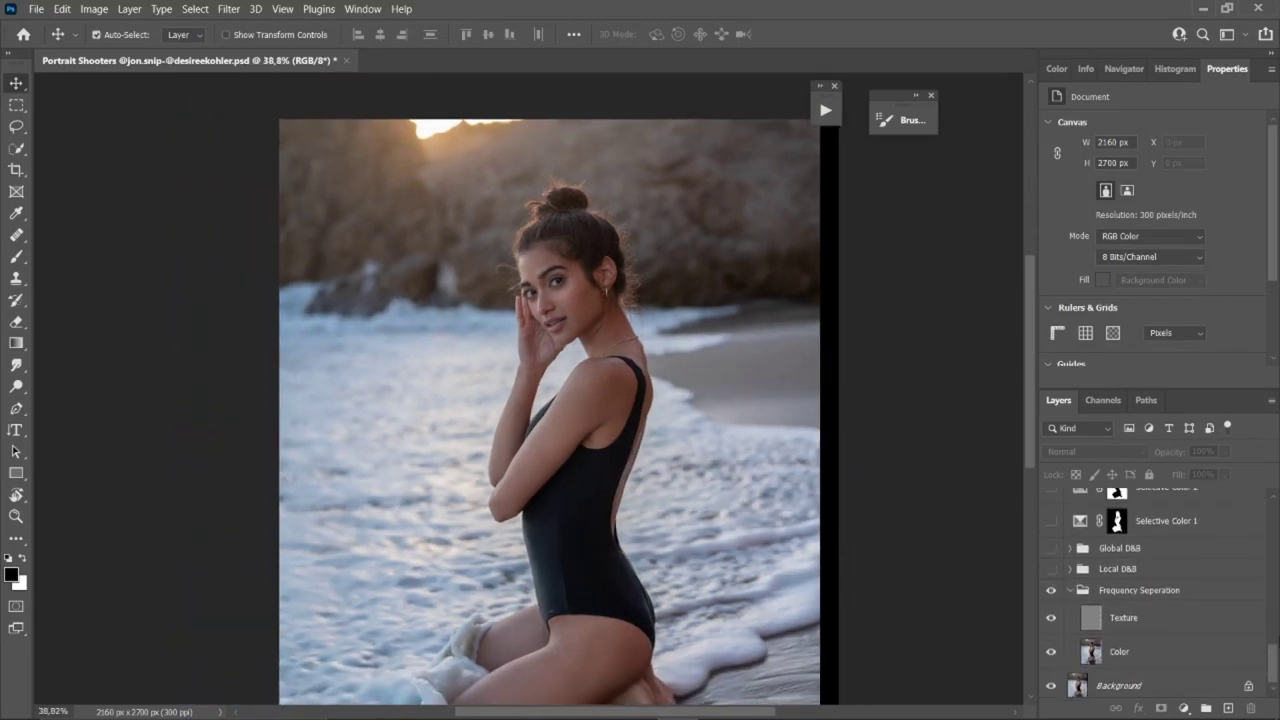
scroll(708, 470, down, 2)
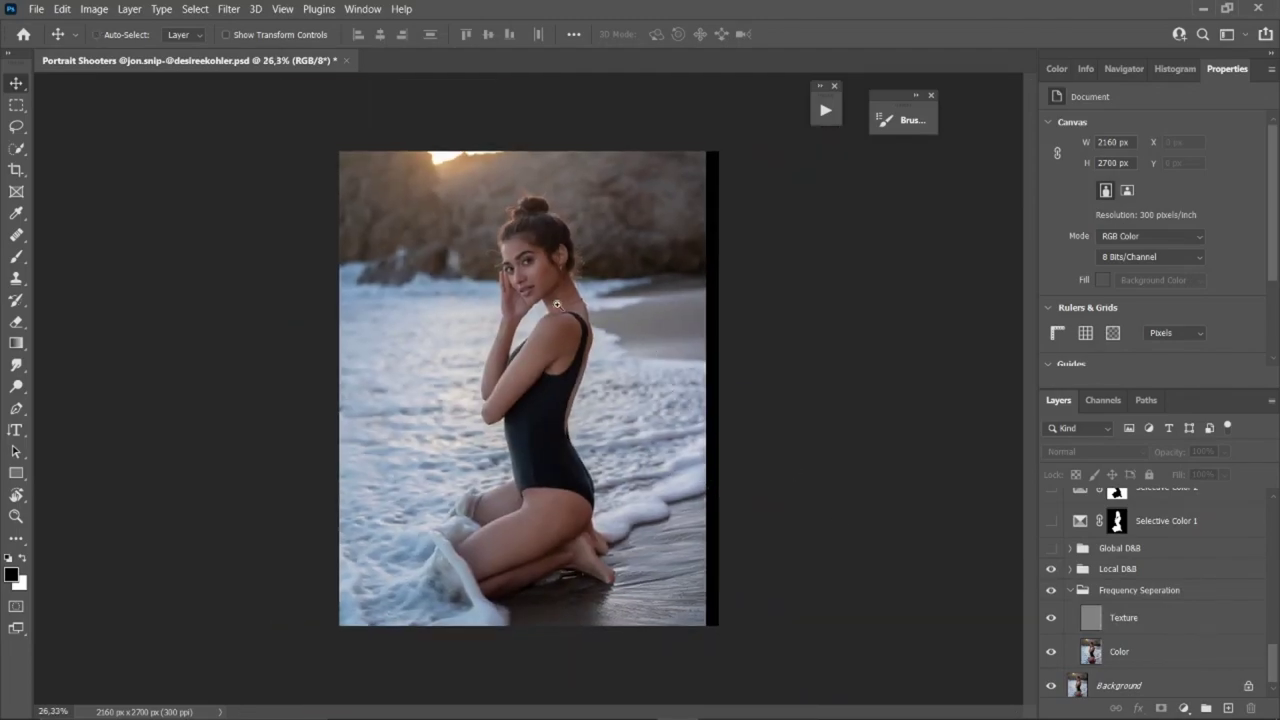
scroll(600, 285, up, 3)
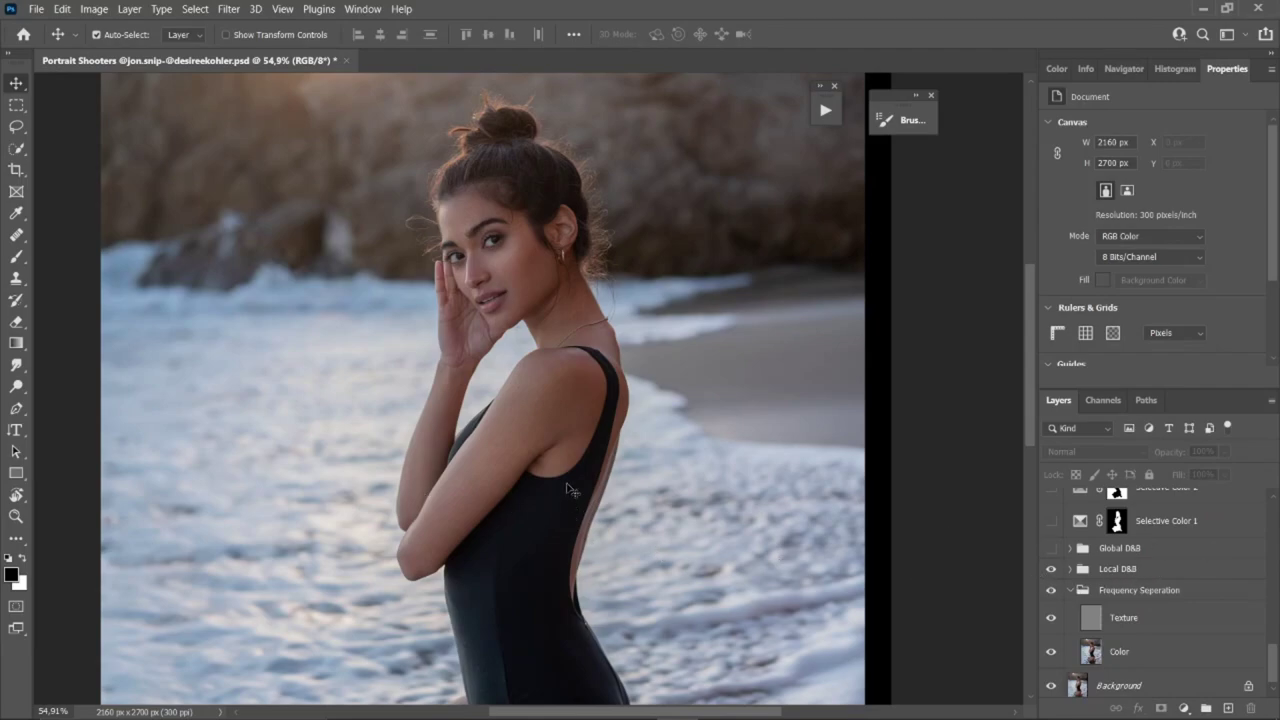
scroll(571, 457, down, 3)
Toggle Local D&B to compare, then expand and collapse it to review its burn and dodge layers
click(1051, 570)
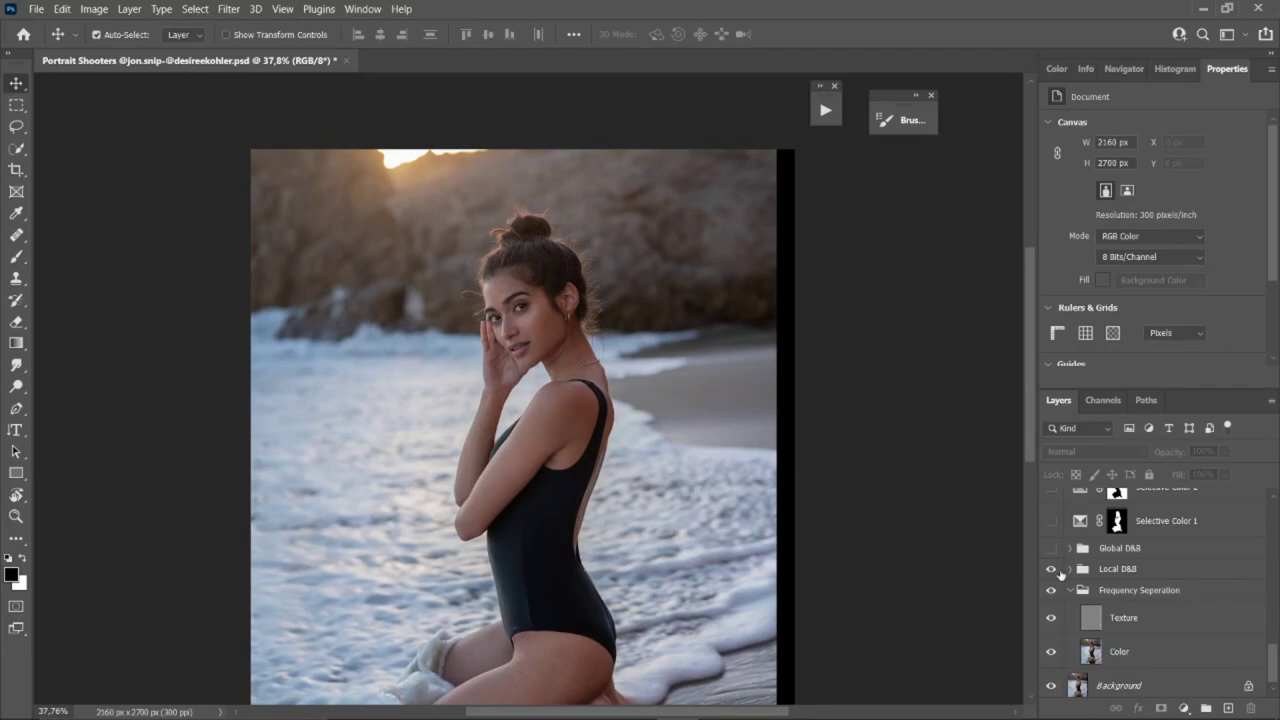
click(1070, 569)
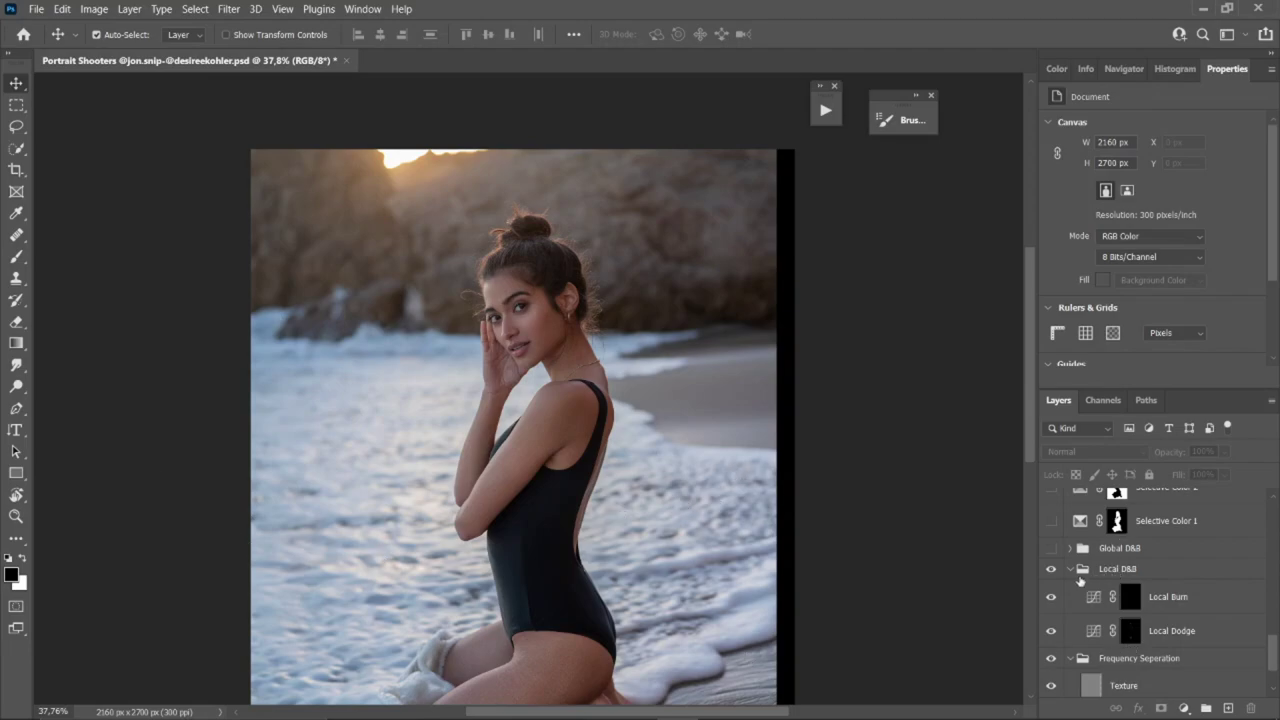
click(1078, 570)
click(1070, 569)
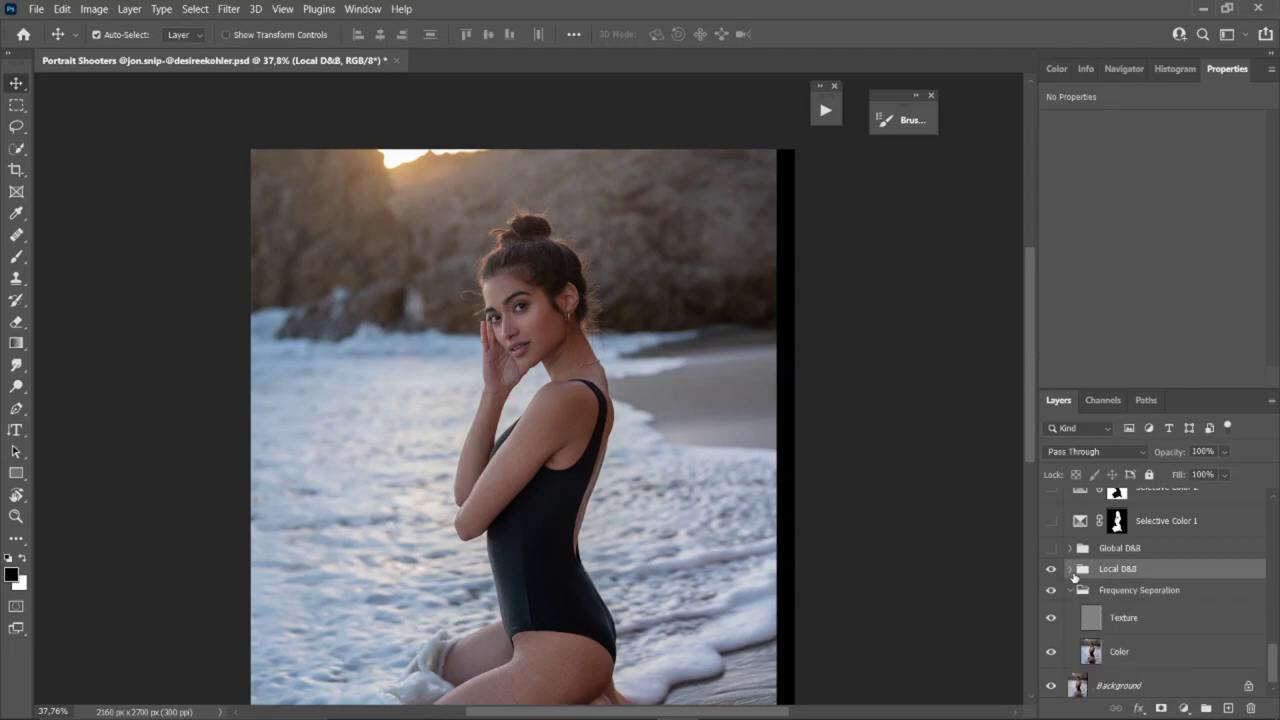
scroll(607, 450, down, 2)
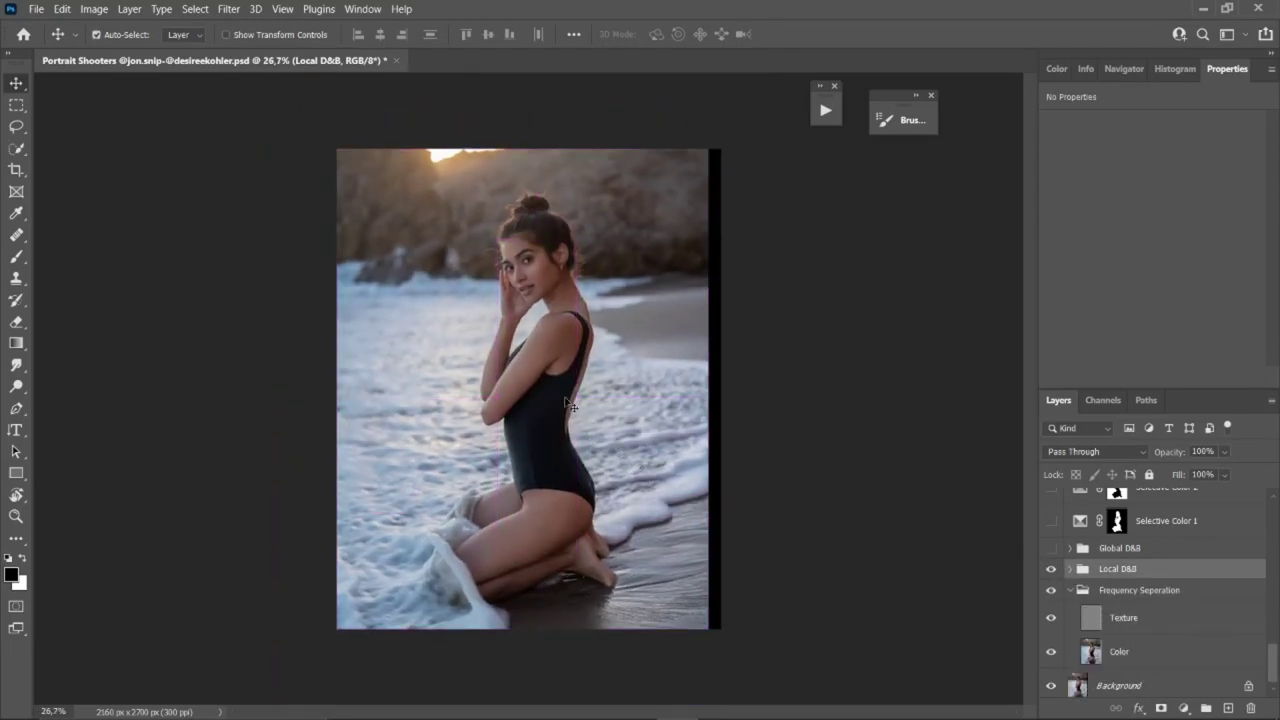
scroll(566, 382, up, 1)
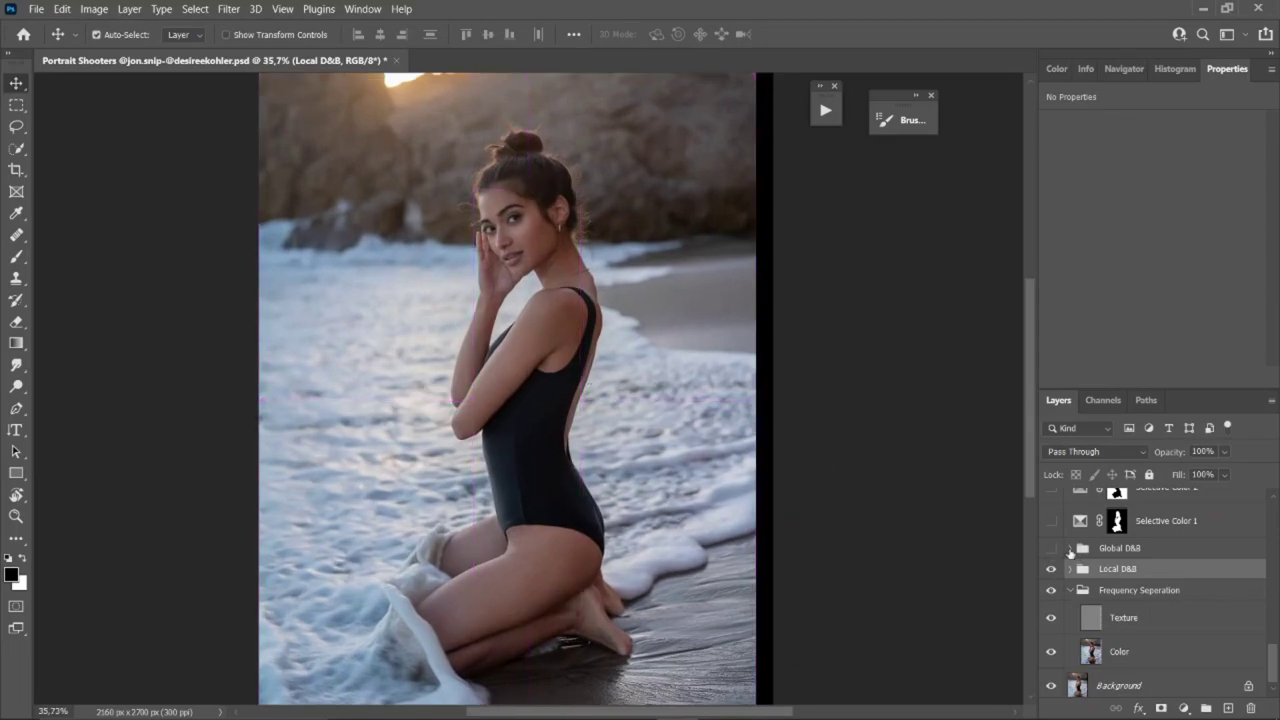
Review the Global D&B group's layers and switch Global D&B on
click(1070, 549)
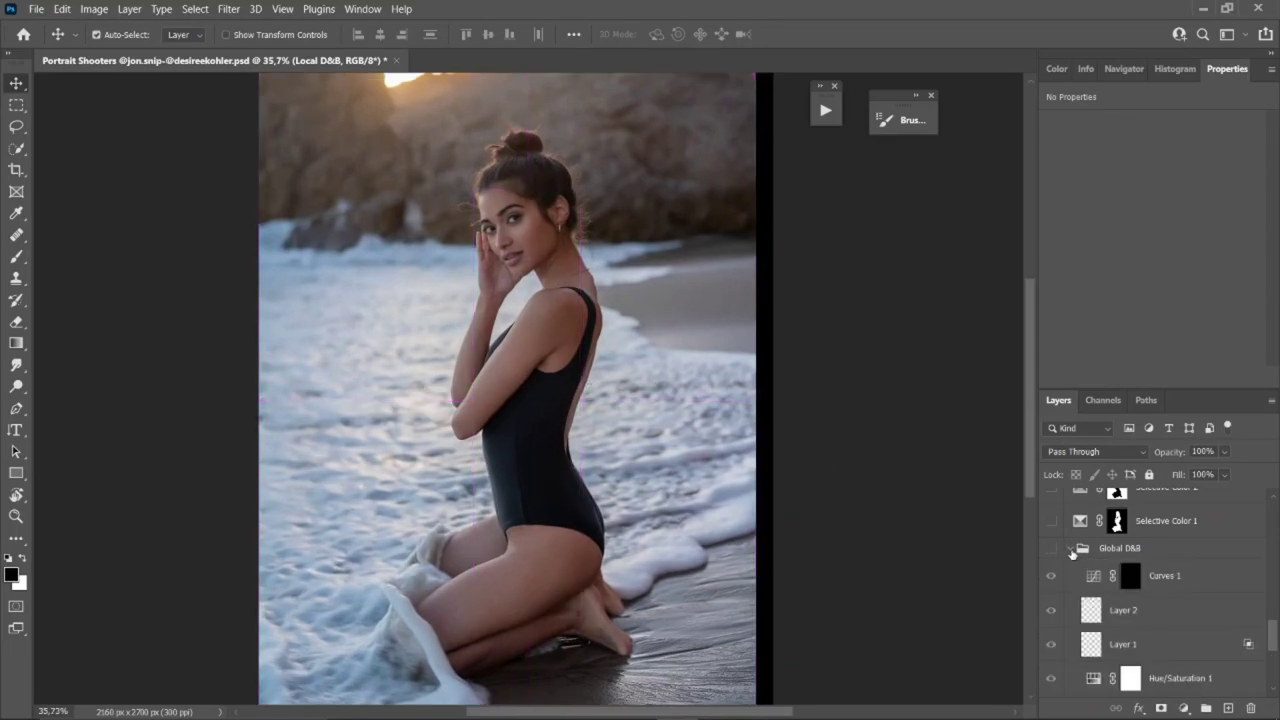
click(1071, 550)
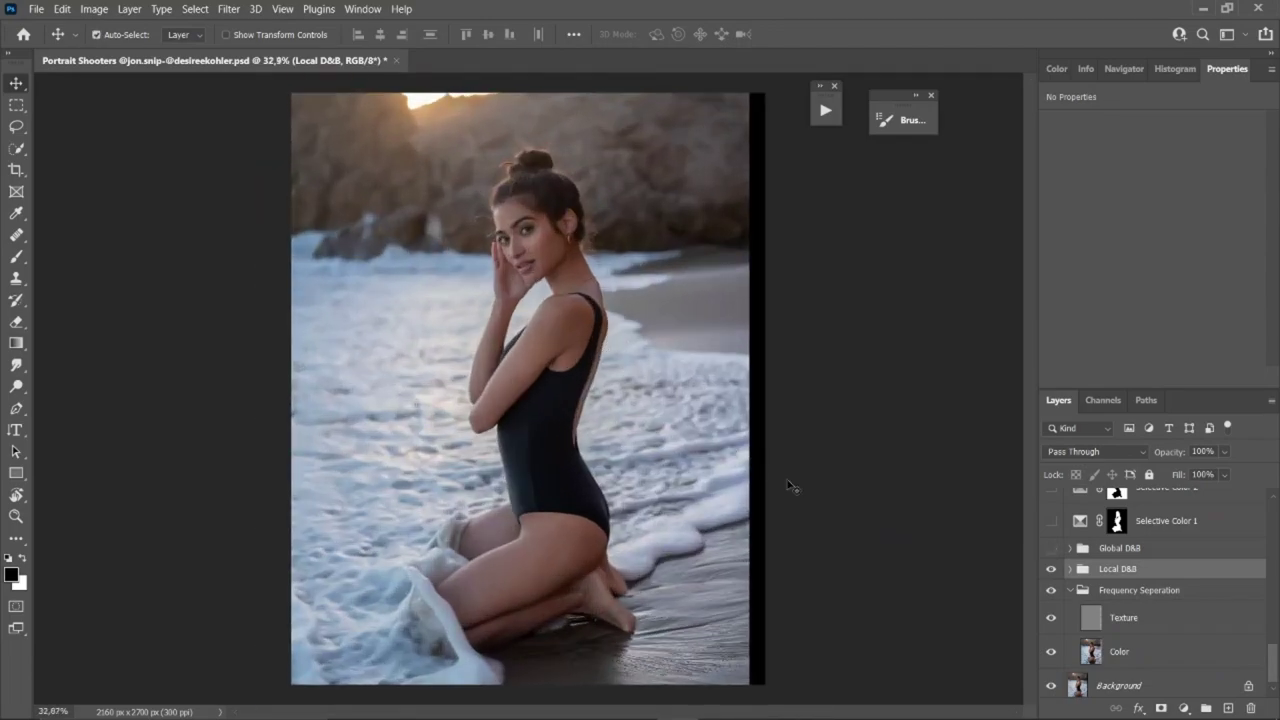
click(1051, 548)
scroll(525, 248, up, 3)
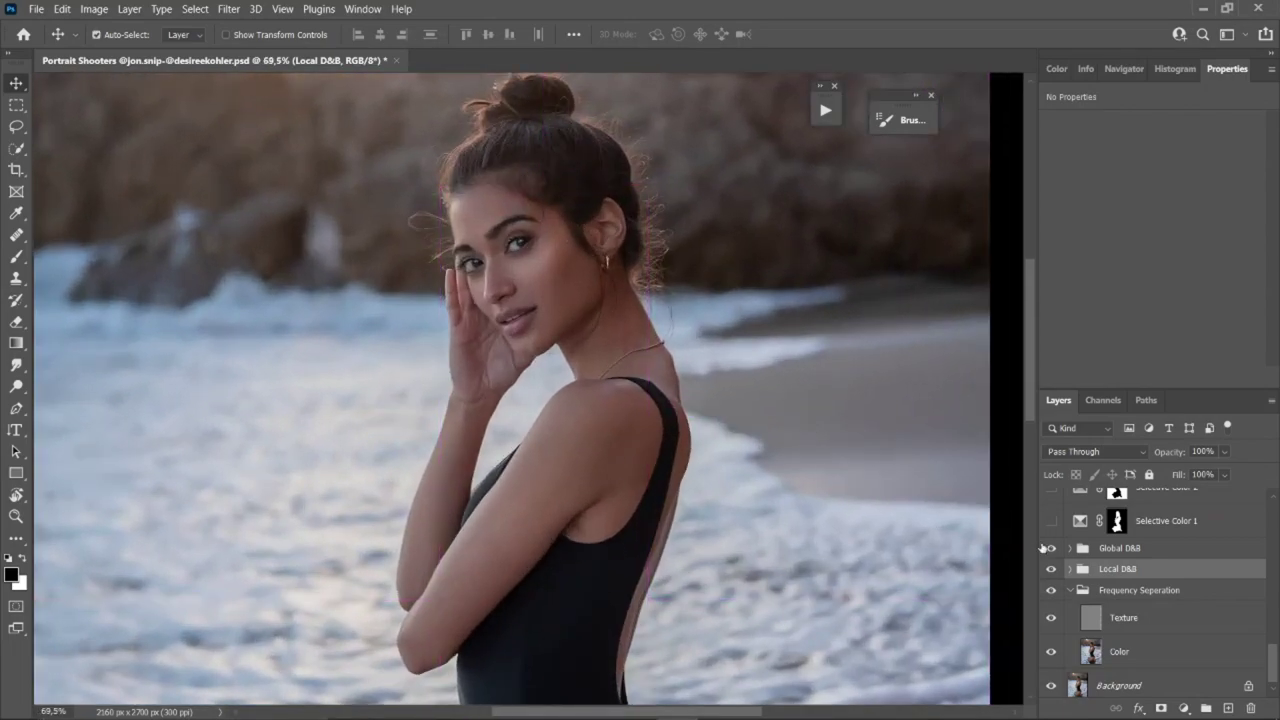
click(1050, 550)
click(1070, 548)
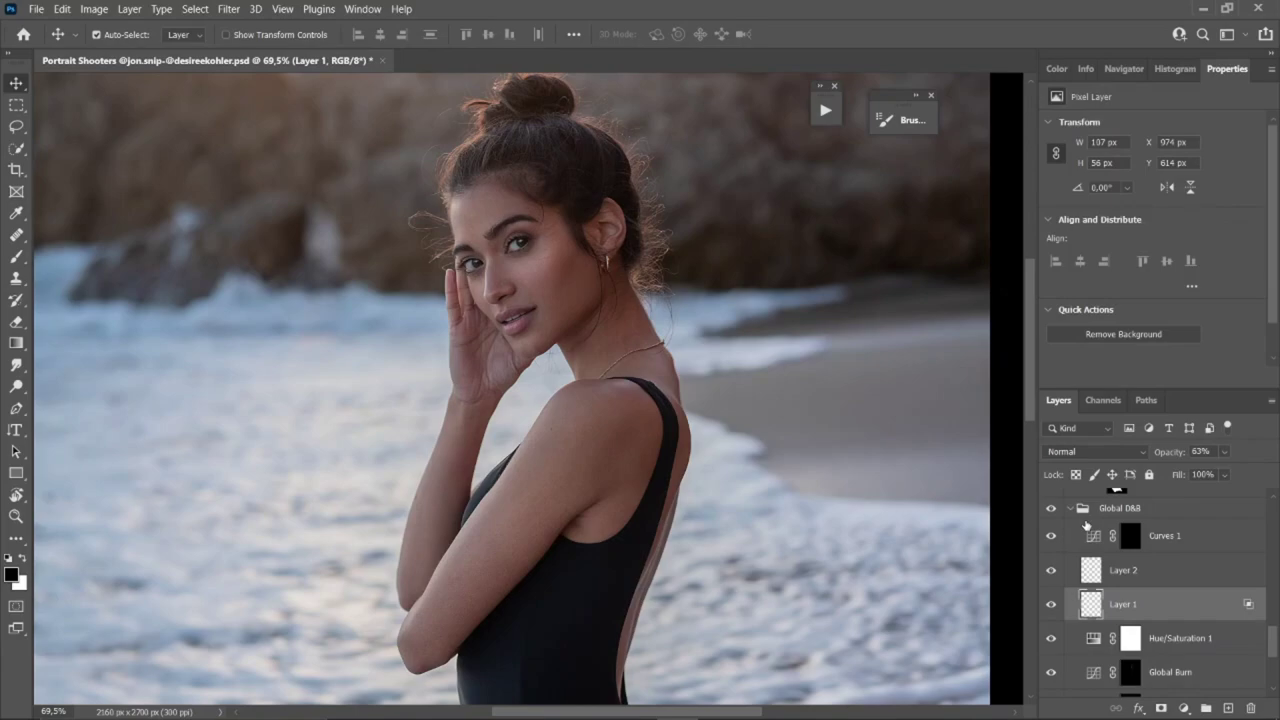
click(1129, 537)
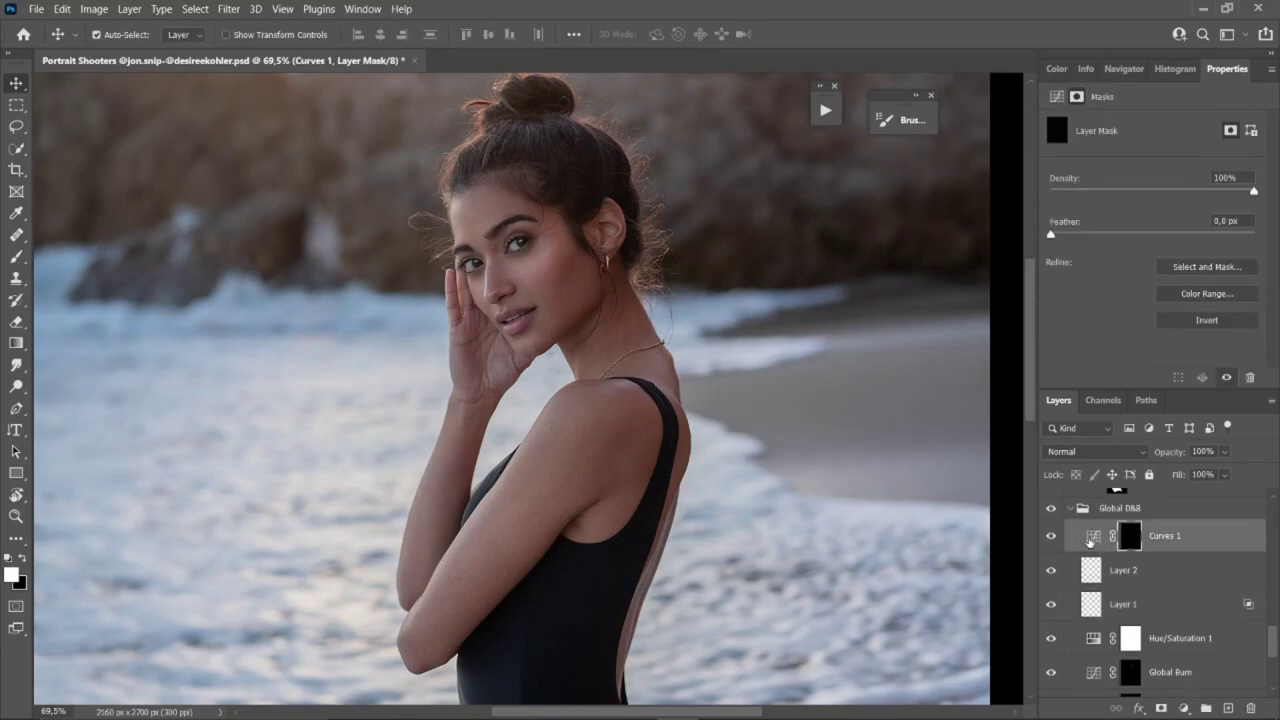
scroll(1272, 645, down, 5)
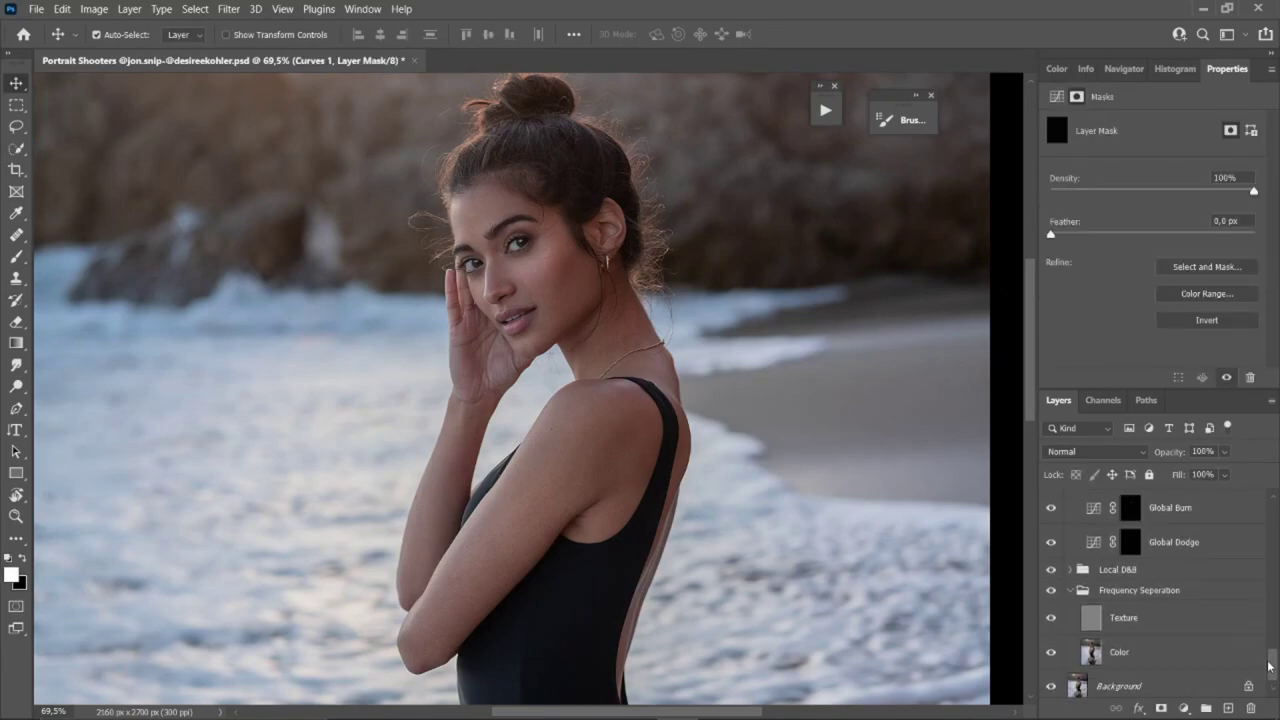
scroll(1116, 676, up, 7)
click(1118, 677)
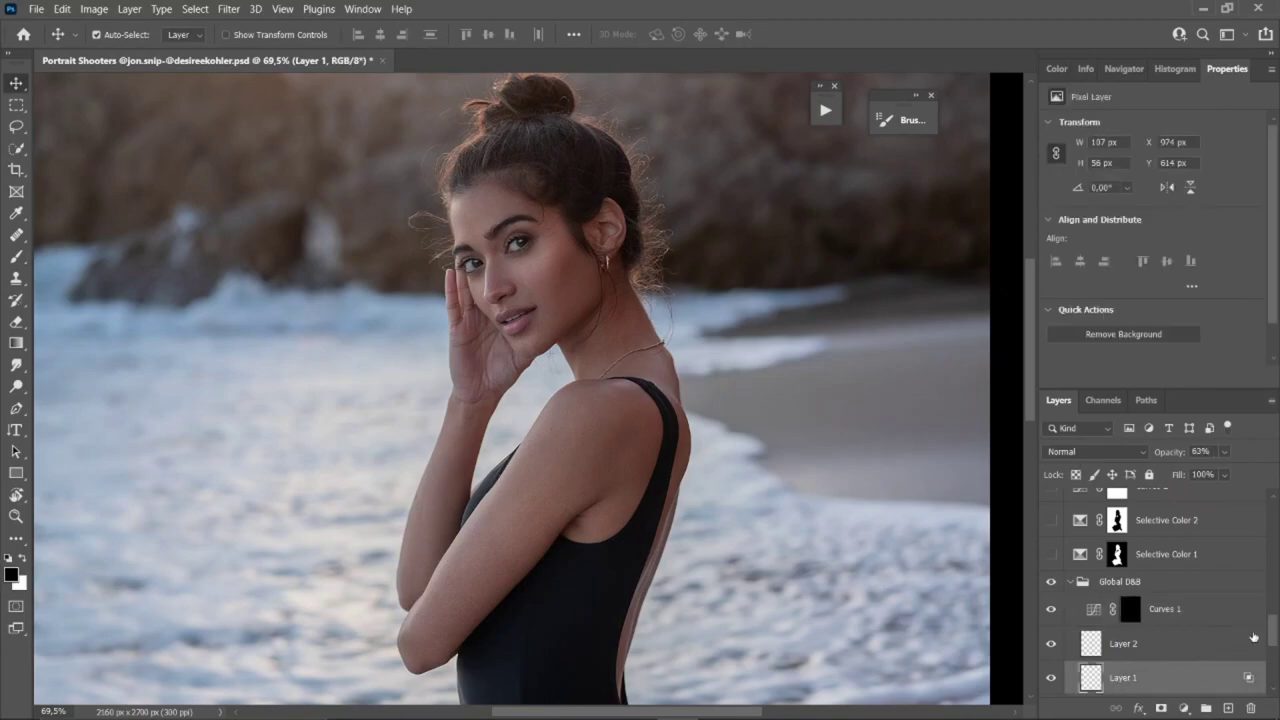
scroll(1200, 640, down, 3)
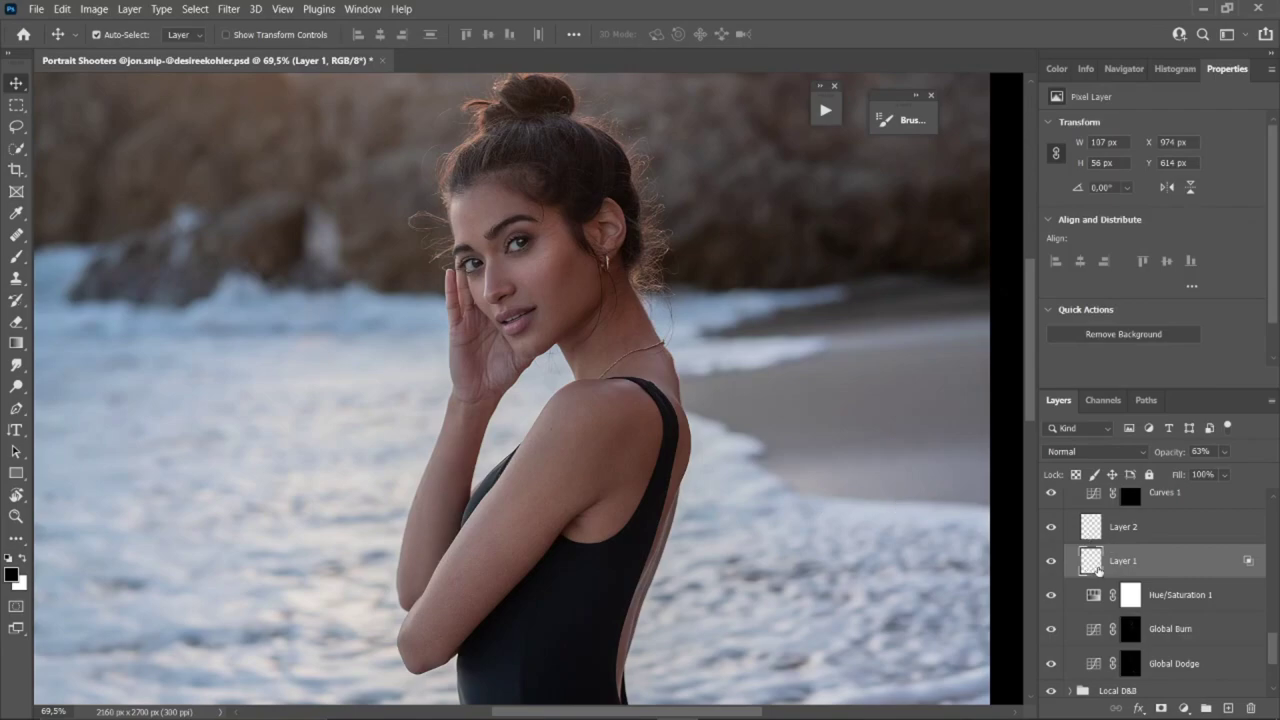
double_click(1094, 562)
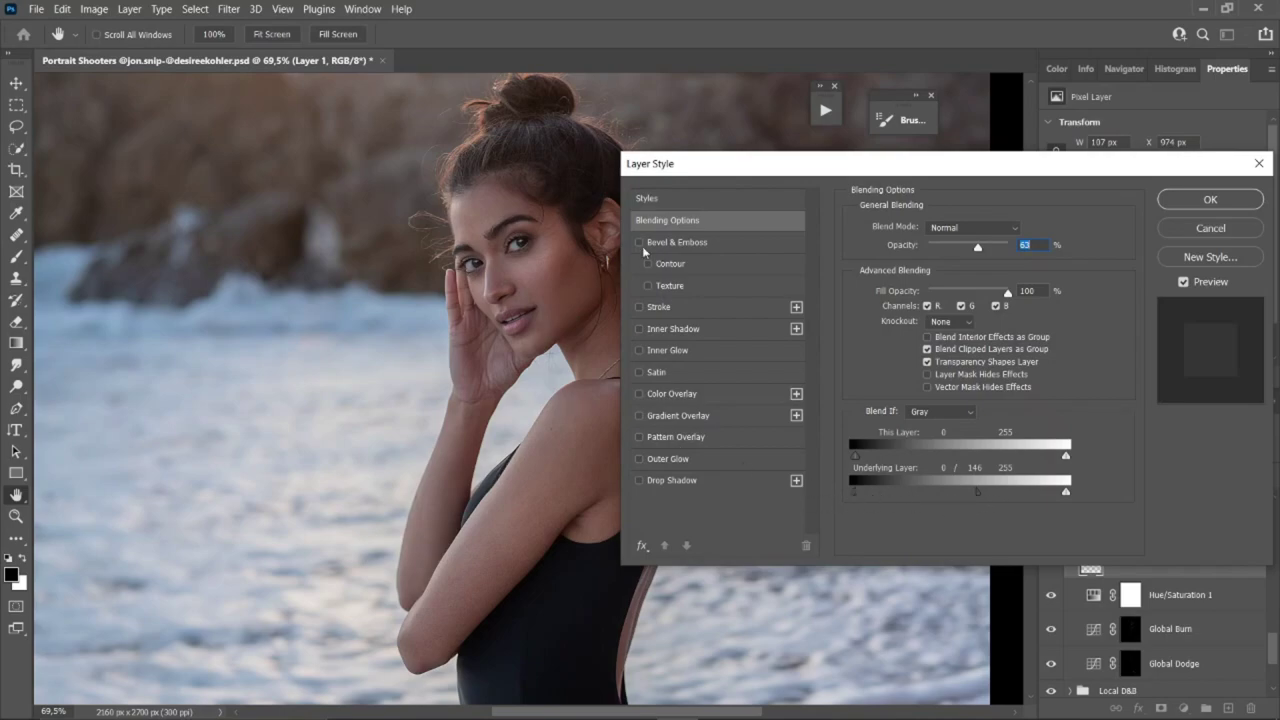
click(1212, 201)
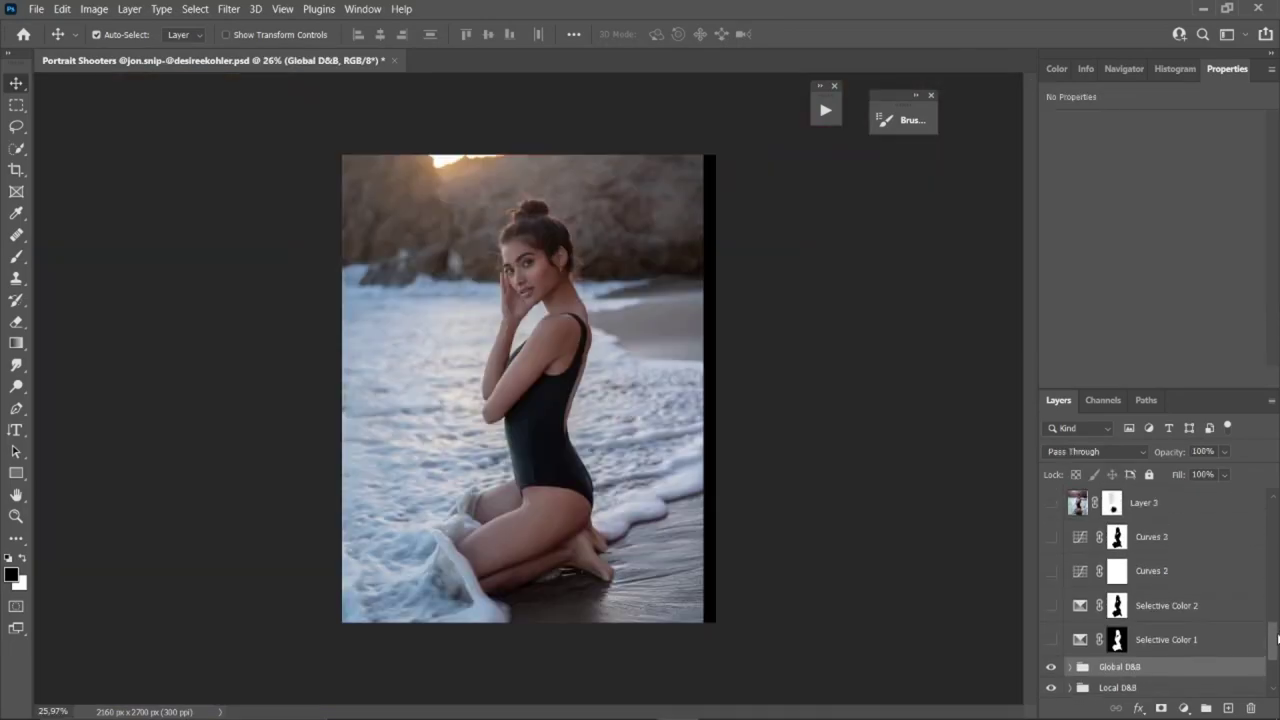
click(1205, 646)
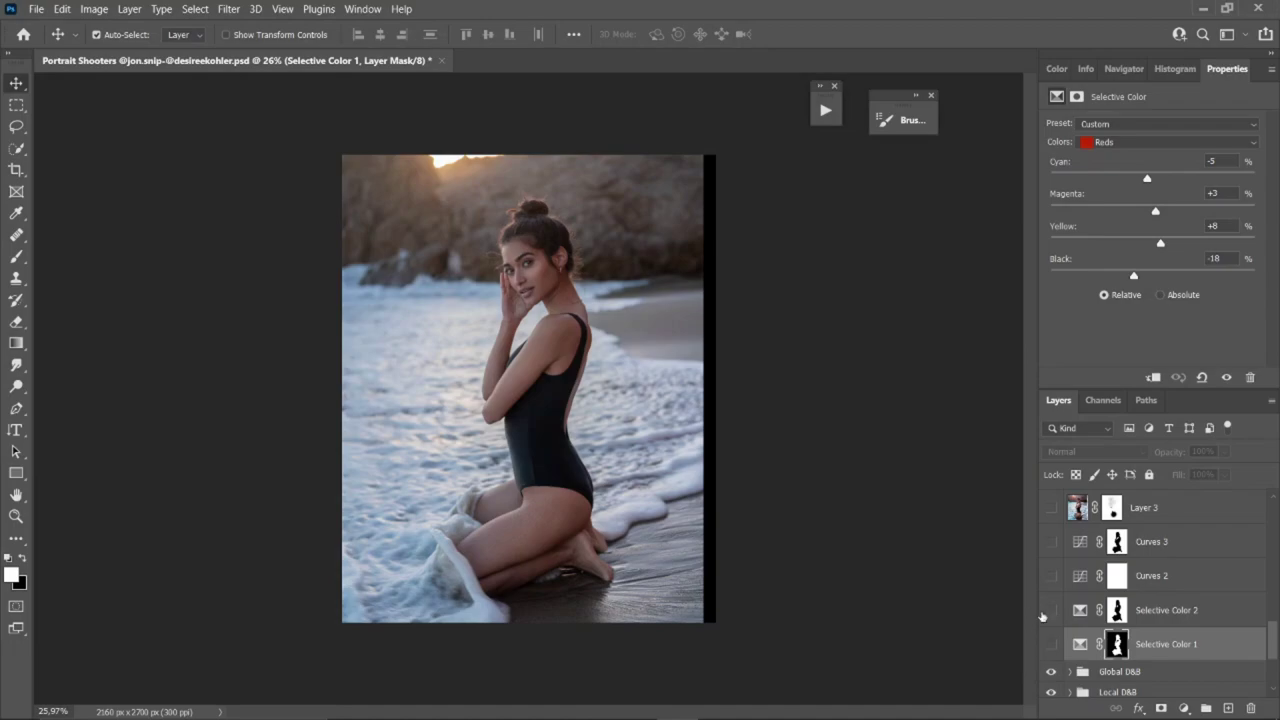
Turn on Selective Color 1, comparing the image with it hidden and shown
click(1050, 649)
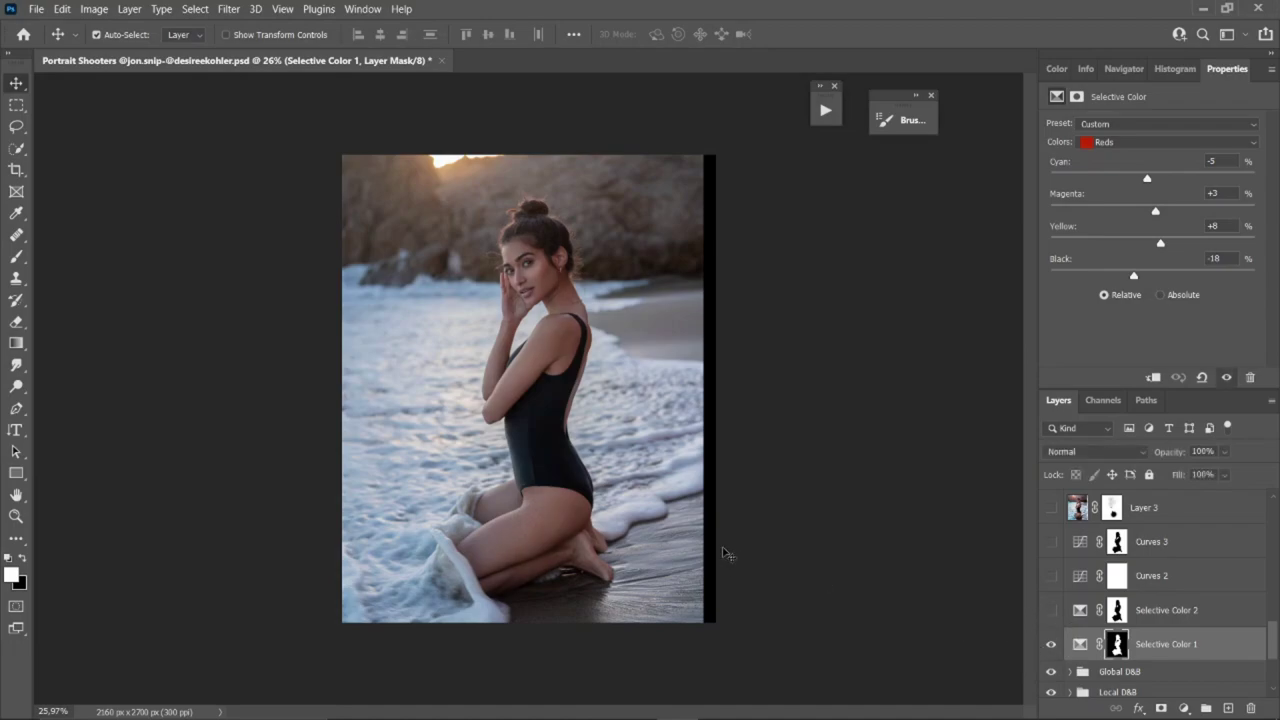
key(ctrl+plus)
key(ctrl+0)
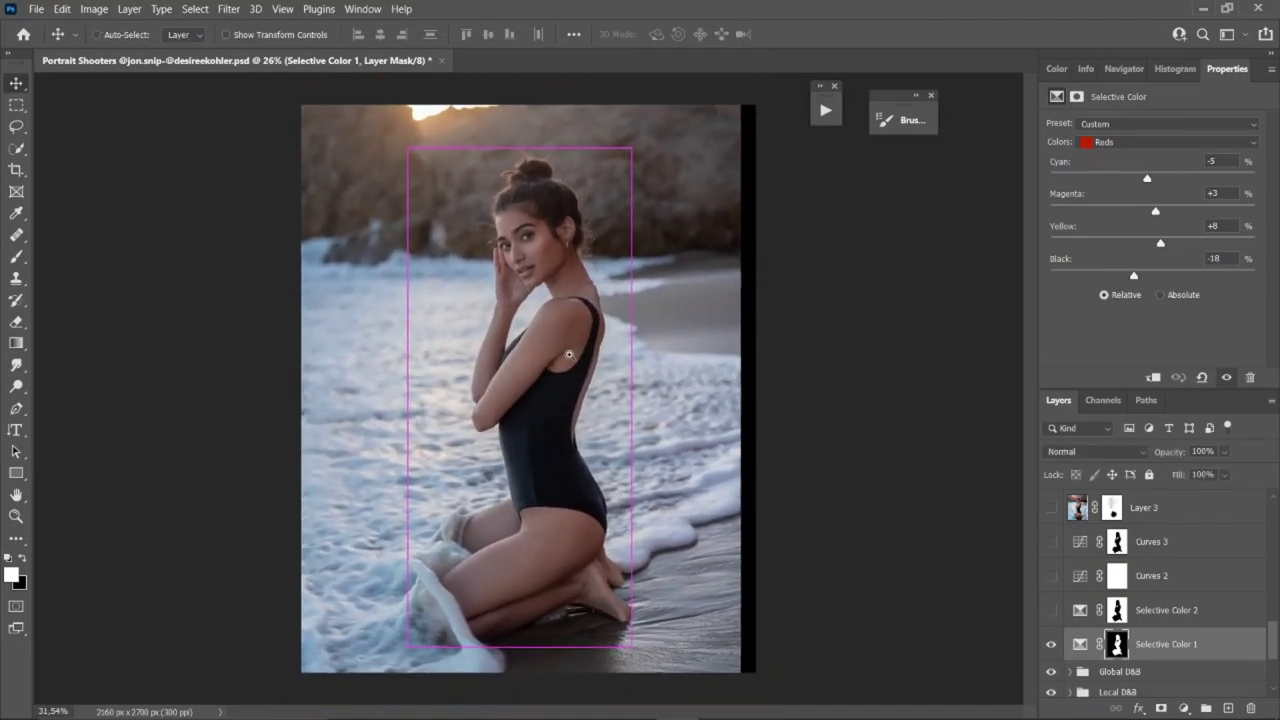
click(1055, 650)
click(1051, 646)
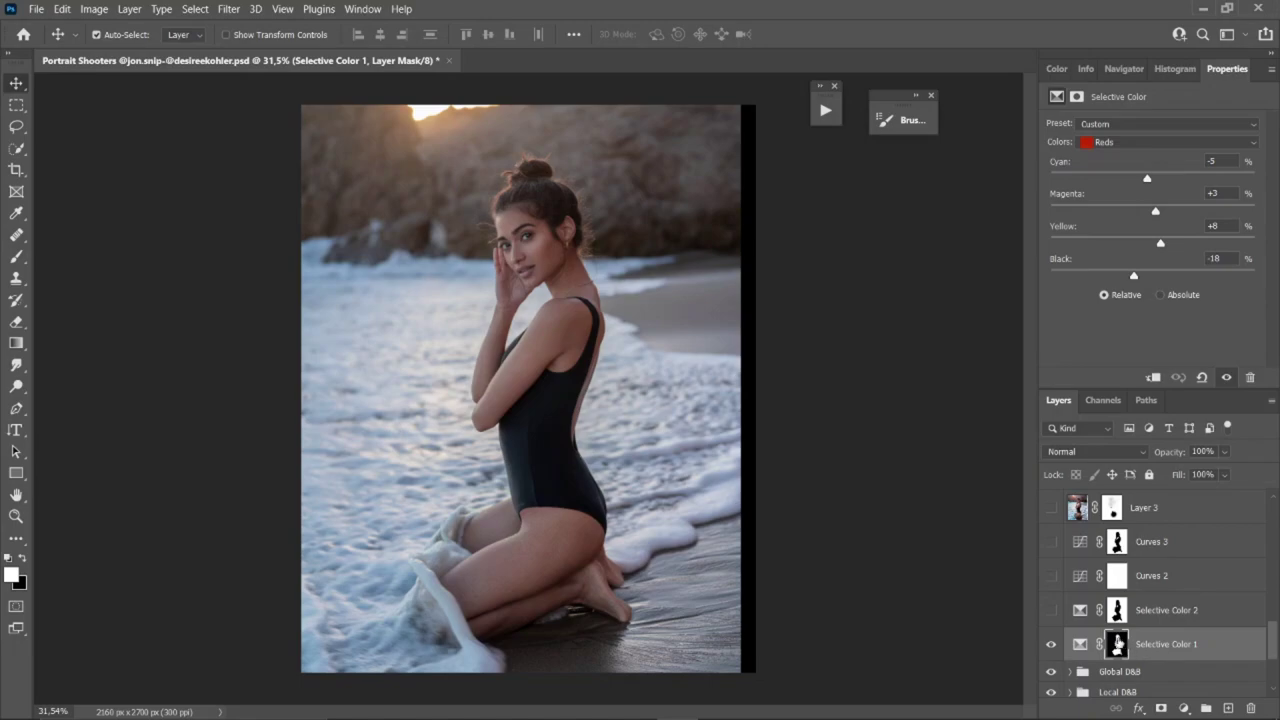
Inspect Selective Color 1's Whites, Greens and Yellows colour range settings
click(1108, 143)
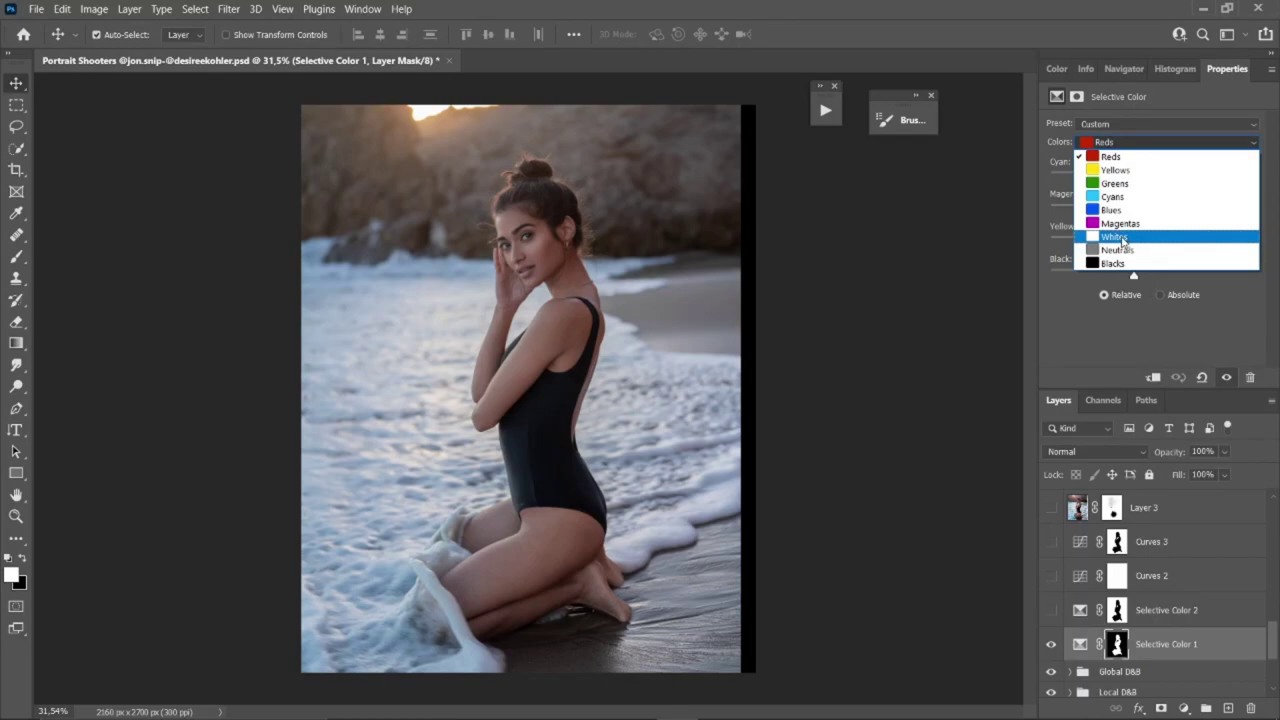
click(1115, 237)
click(1110, 142)
click(1112, 182)
click(1110, 142)
click(1112, 170)
Compare Selective Color 1 off and on, then enable Selective Color 2 to cool the image
click(1050, 644)
click(1050, 644)
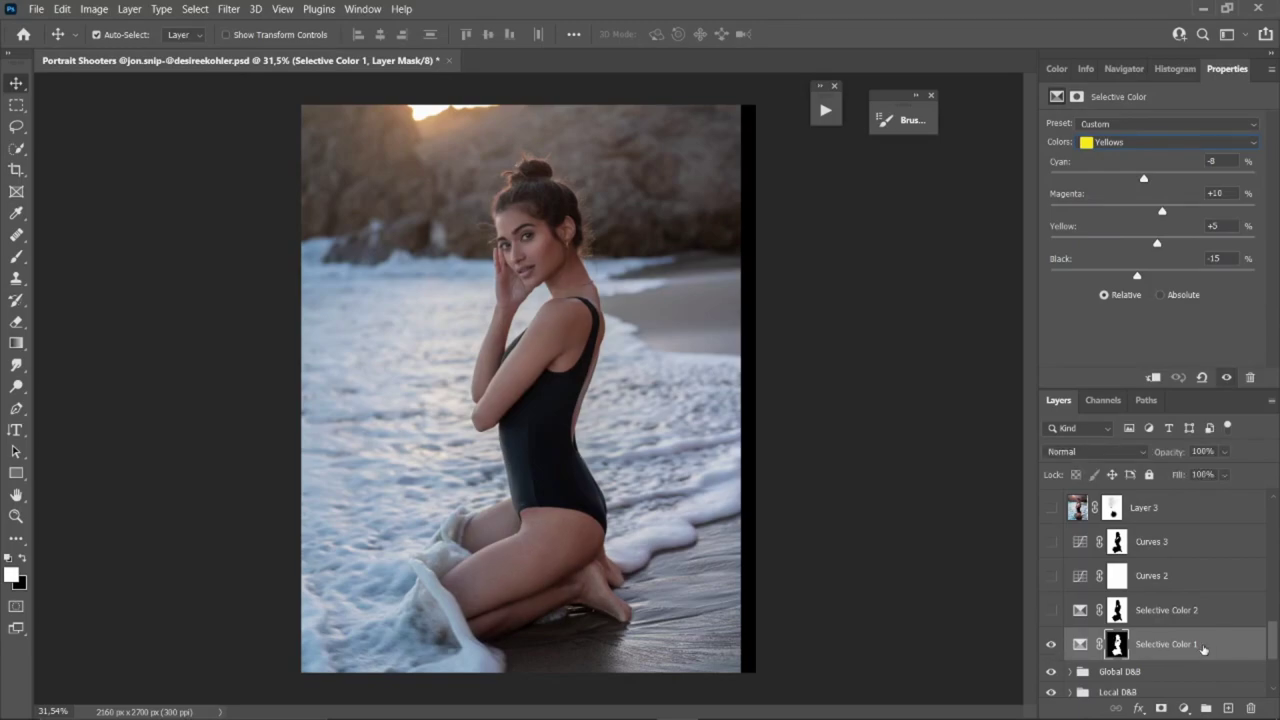
click(1140, 612)
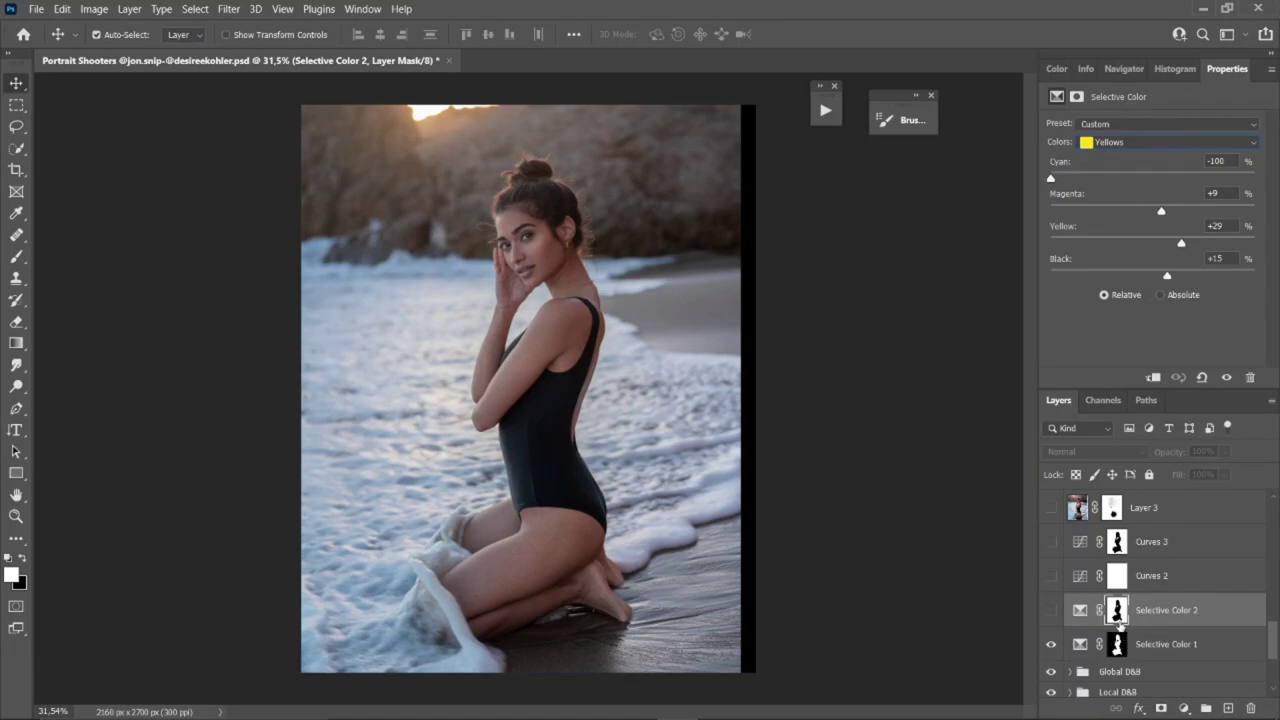
click(1050, 612)
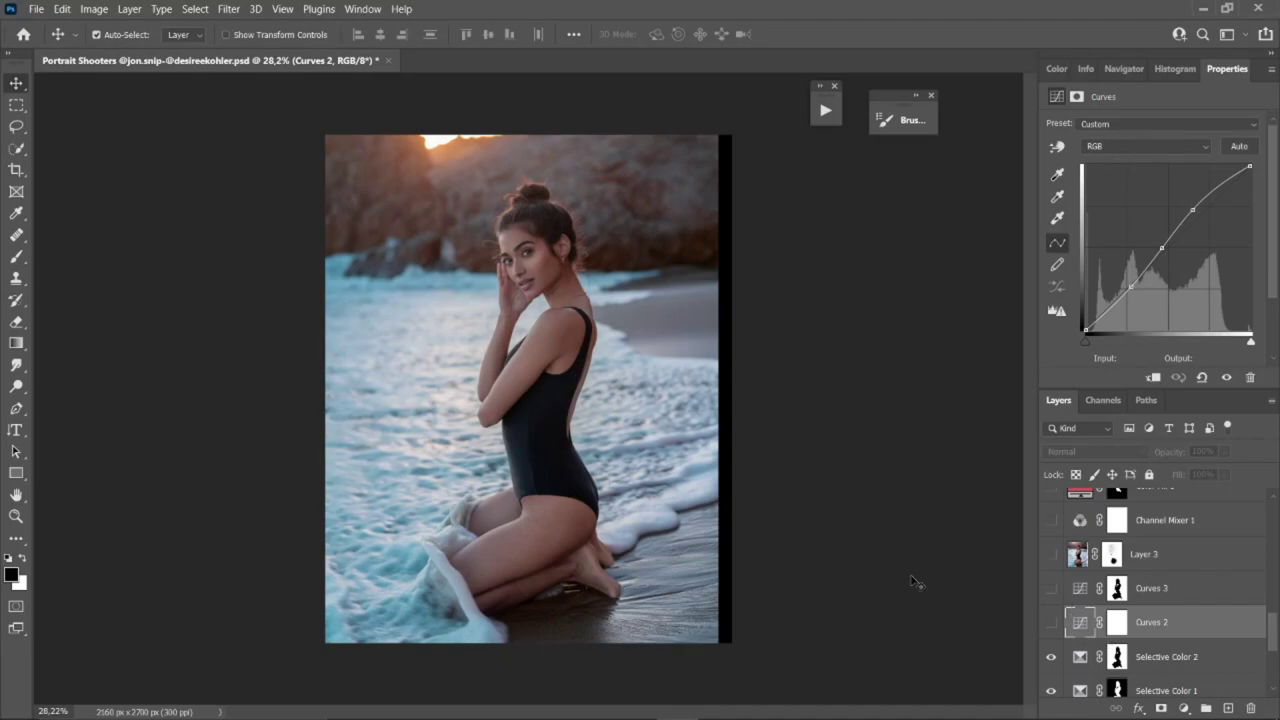
Turn on Curves 2, comparing the portrait before and after the brightening
click(1049, 625)
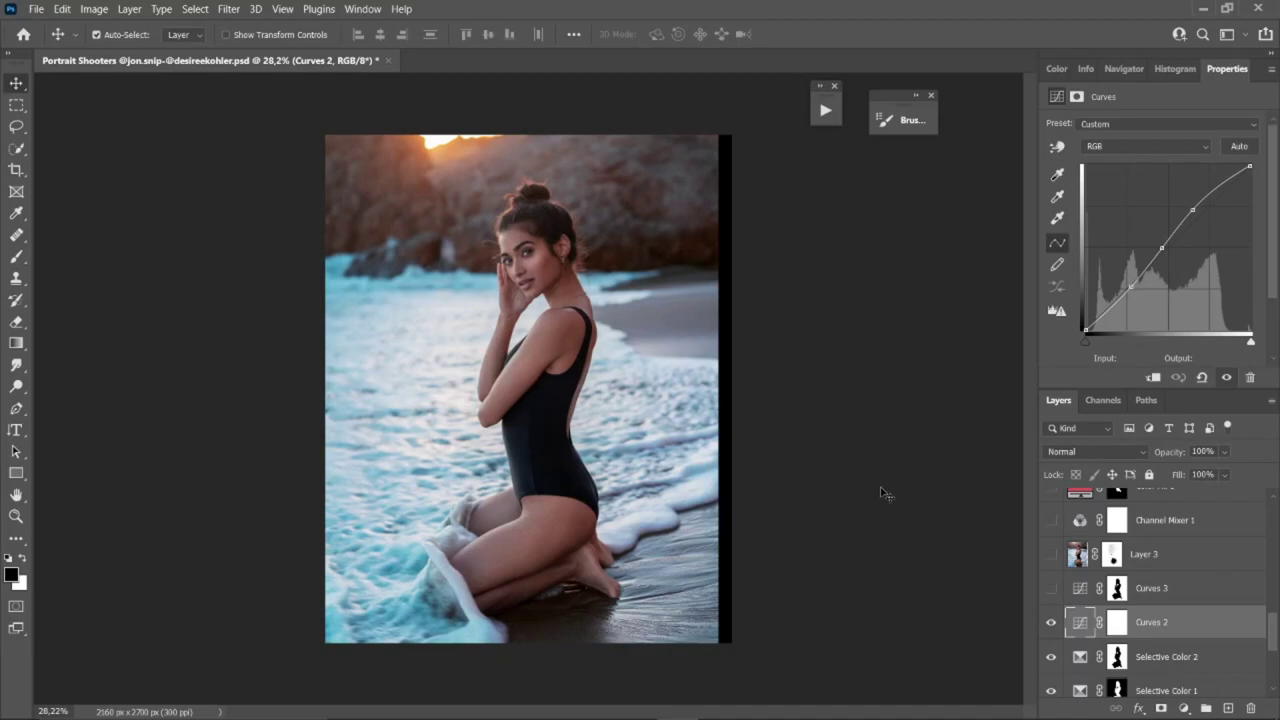
scroll(583, 318, up, 1)
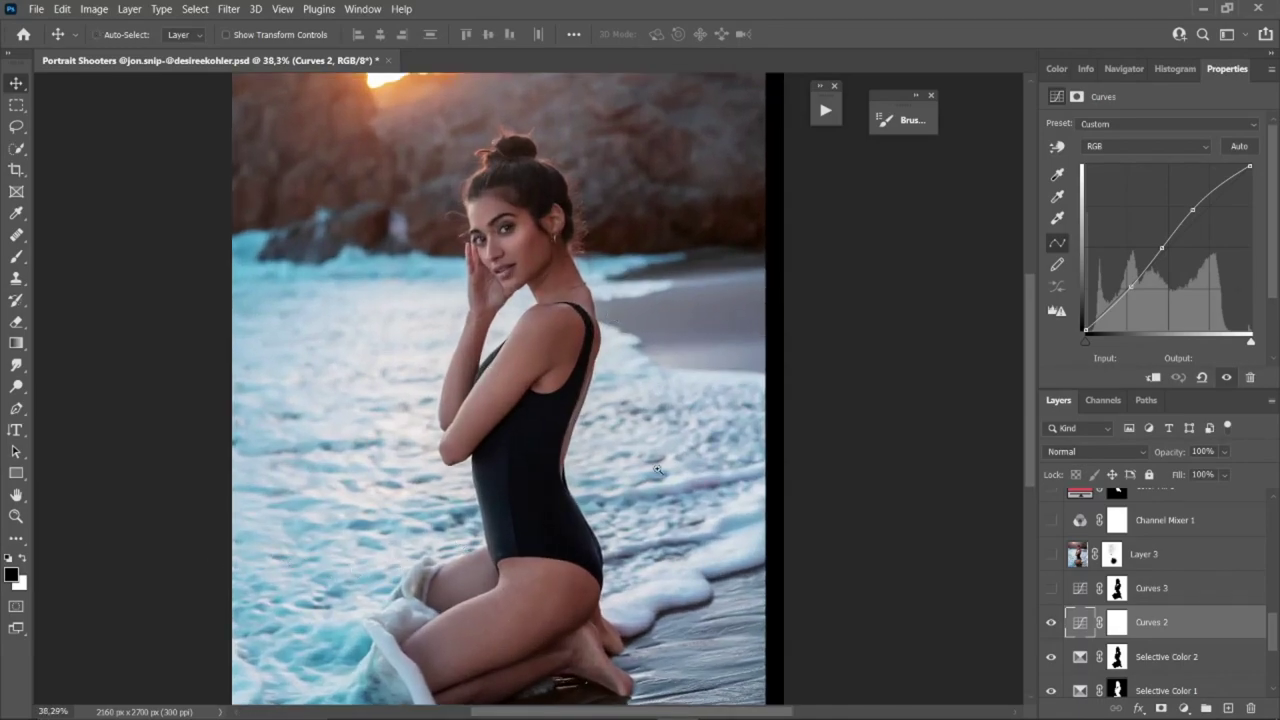
scroll(622, 446, down, 1)
click(1049, 625)
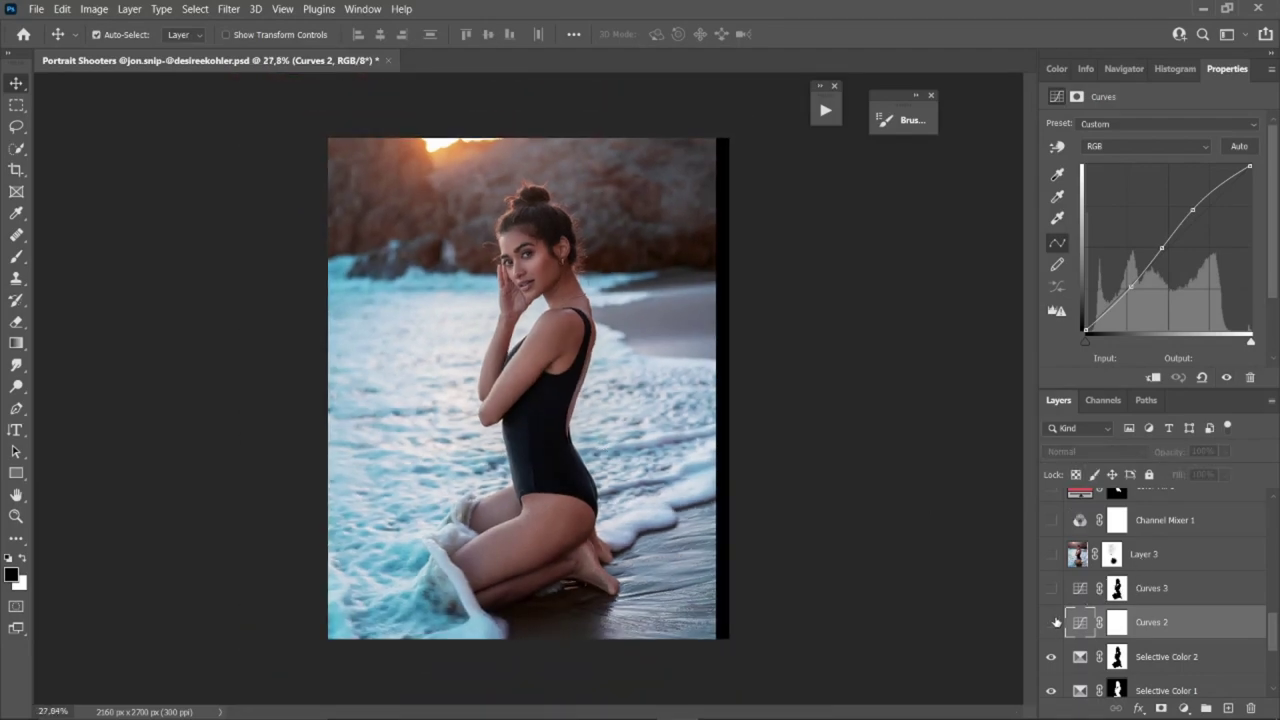
click(1051, 626)
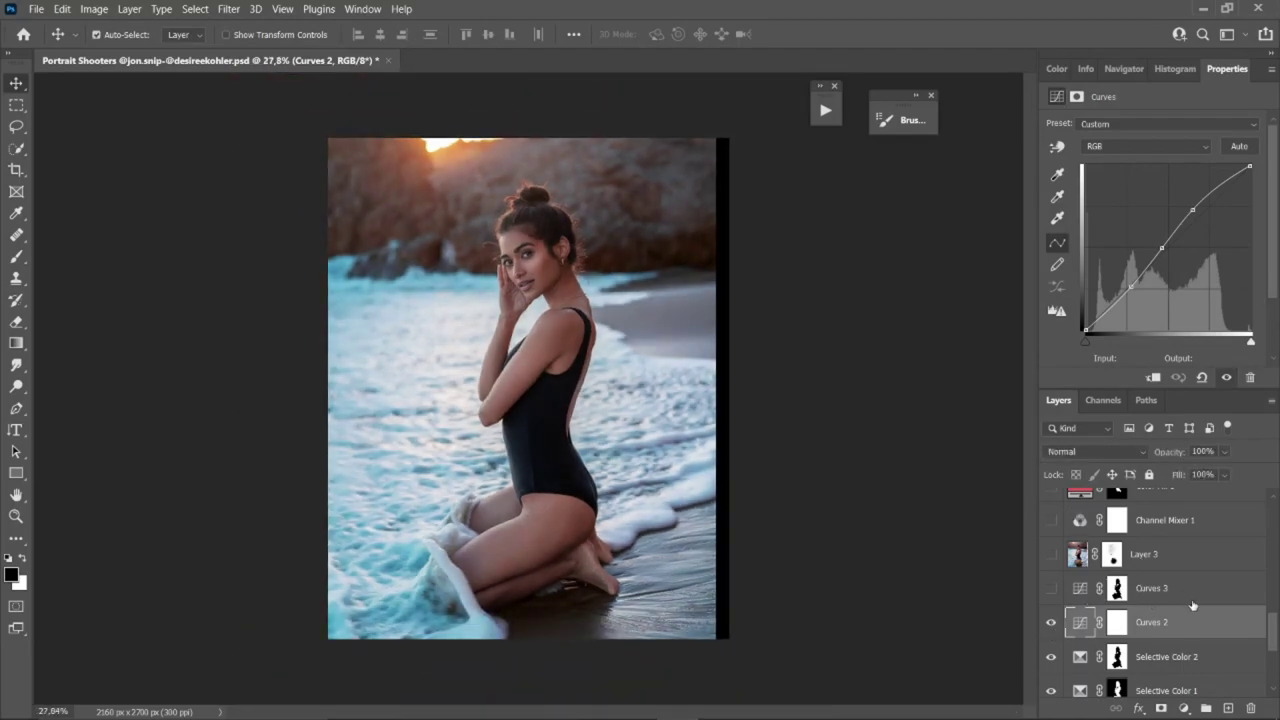
Enable Curves 3 and inspect its Green and Red channel curves
click(1118, 592)
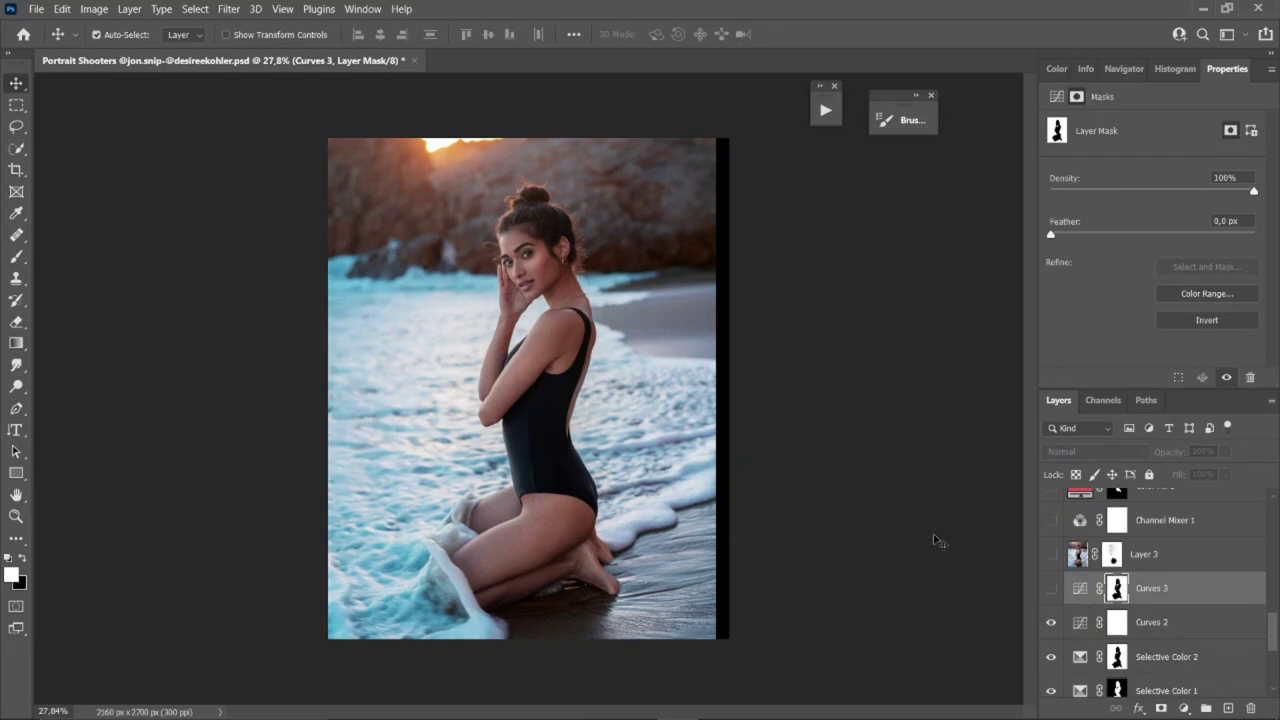
click(1080, 589)
click(1051, 589)
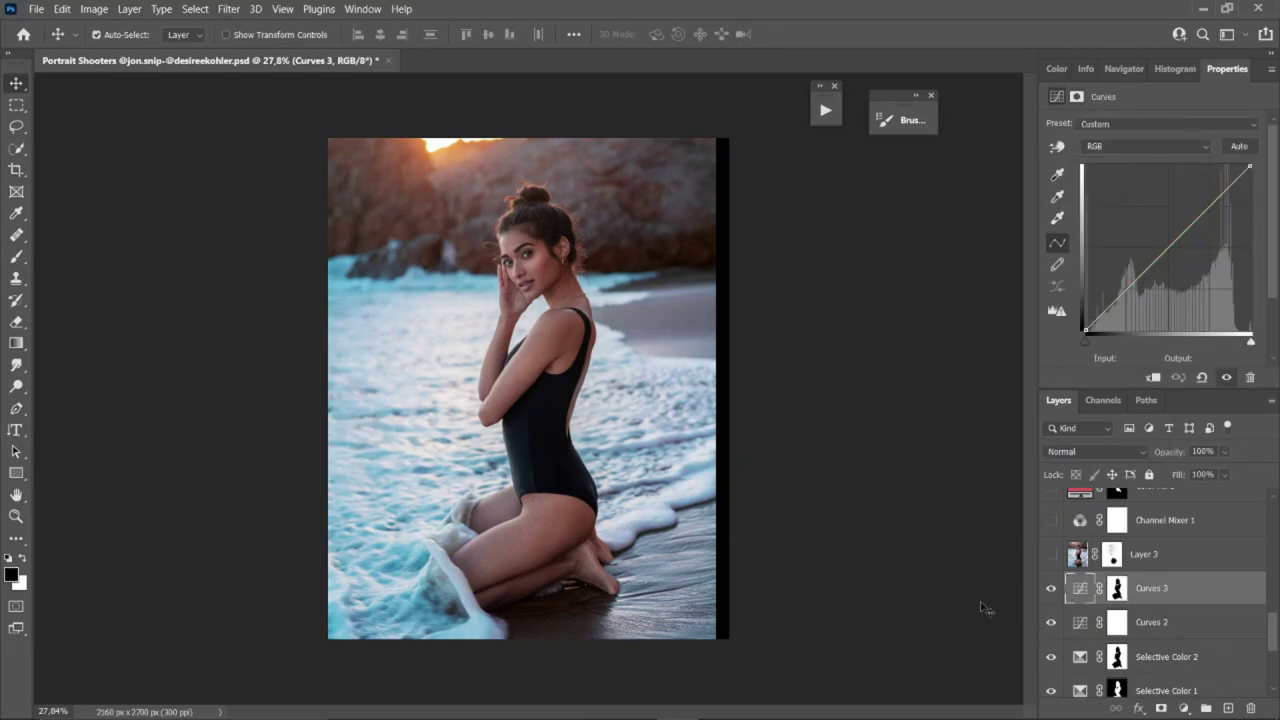
click(1130, 147)
click(1110, 185)
click(1127, 147)
click(1110, 173)
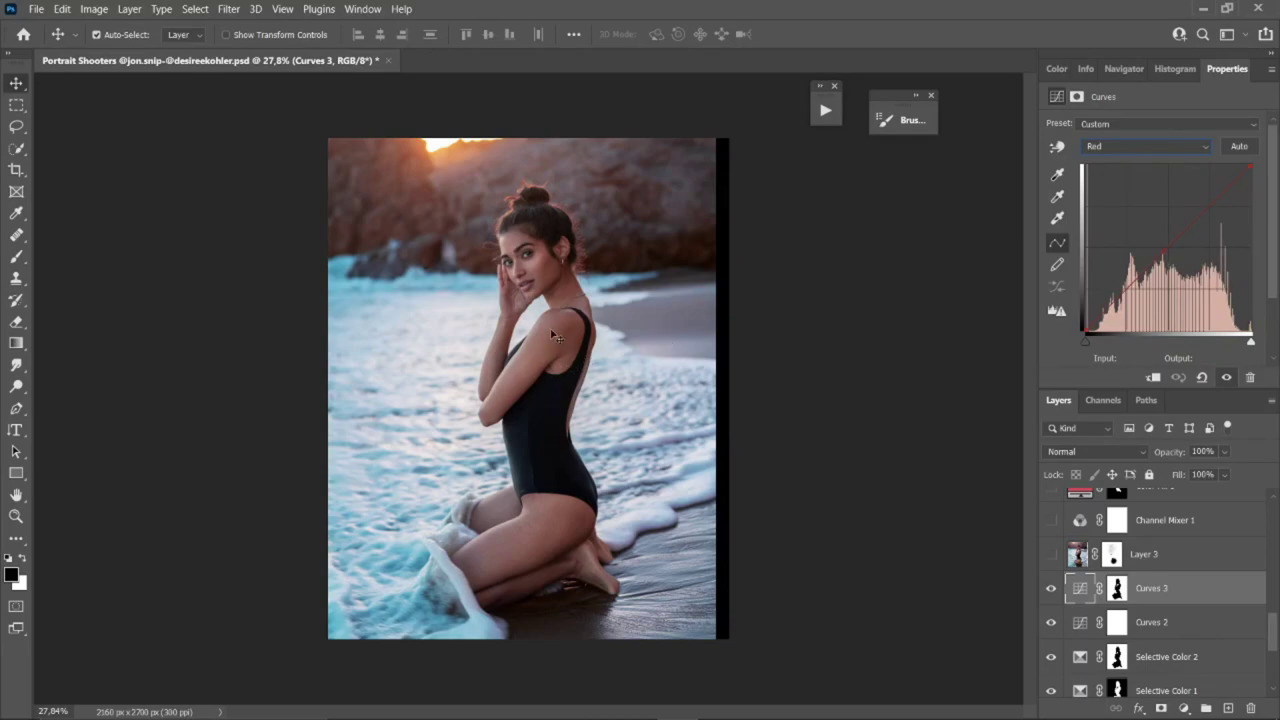
Recheck Curves 3's Green channel, then show masked Layer 3 at 66% opacity
drag(550, 336, 656, 340)
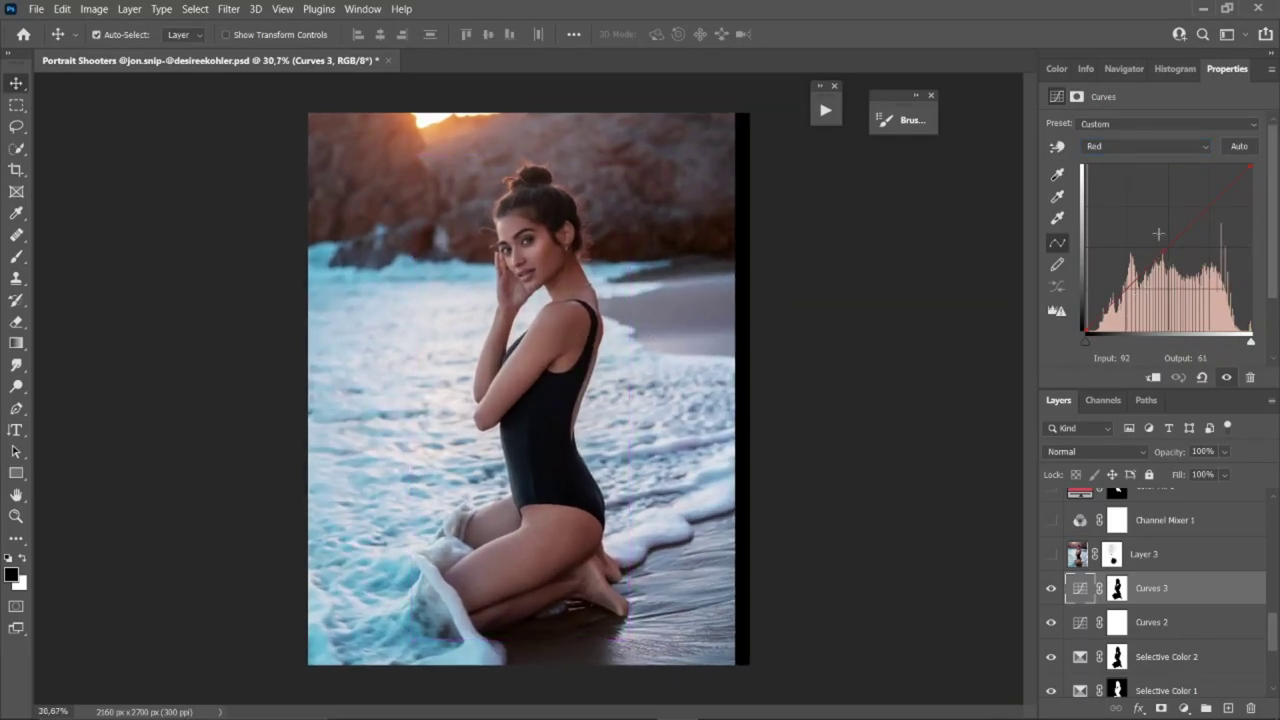
click(1132, 147)
click(1110, 187)
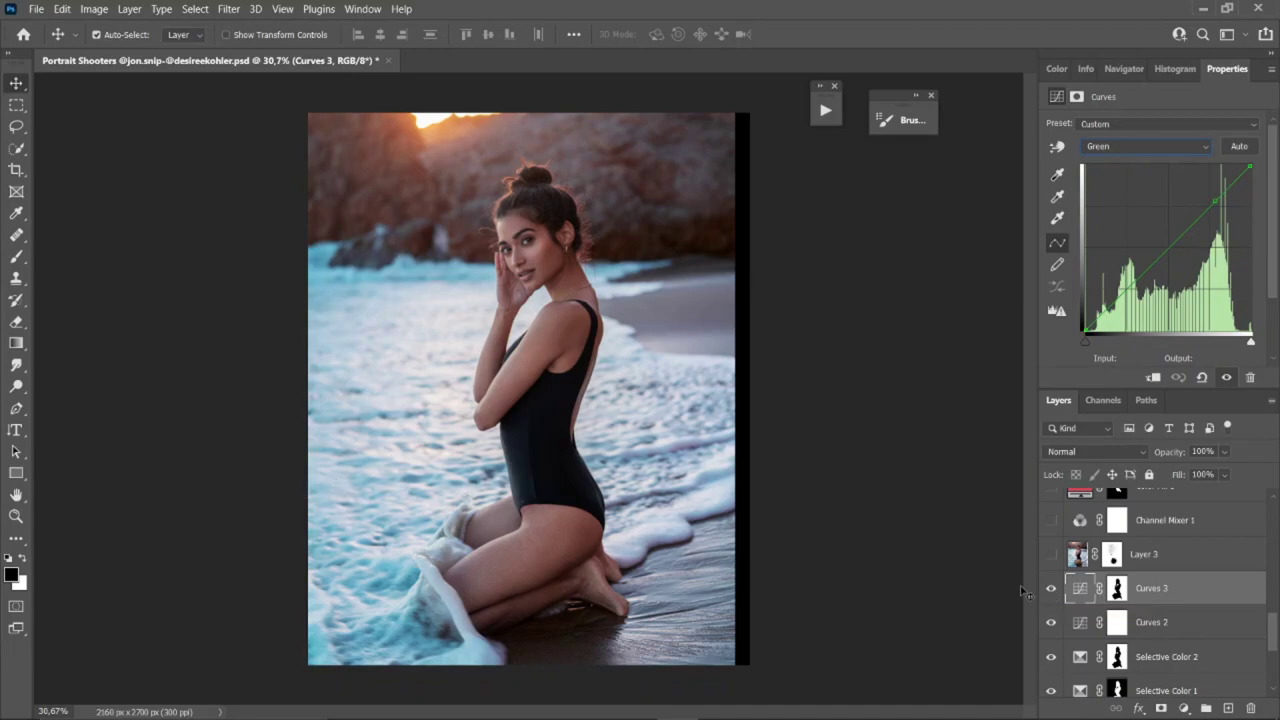
key(alt+bracketright)
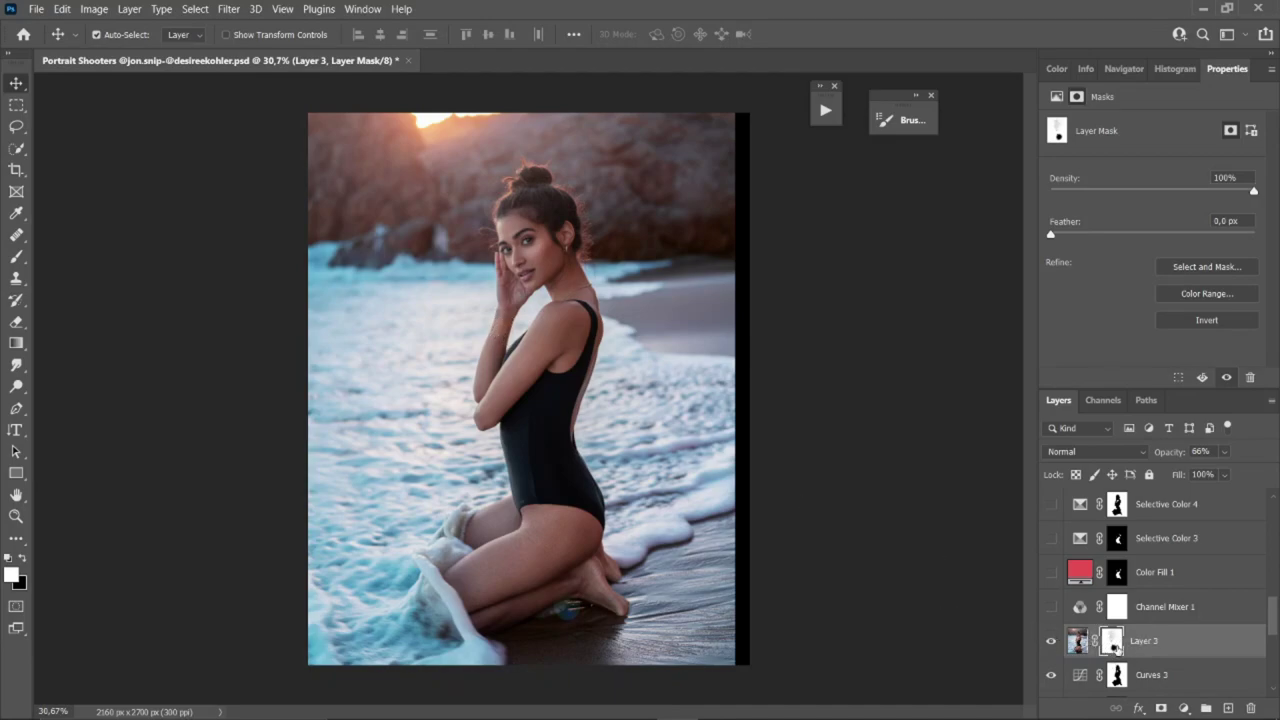
Compare the portrait with Layer 3 hidden and shown, then enable Channel Mixer 1 above it
click(1051, 641)
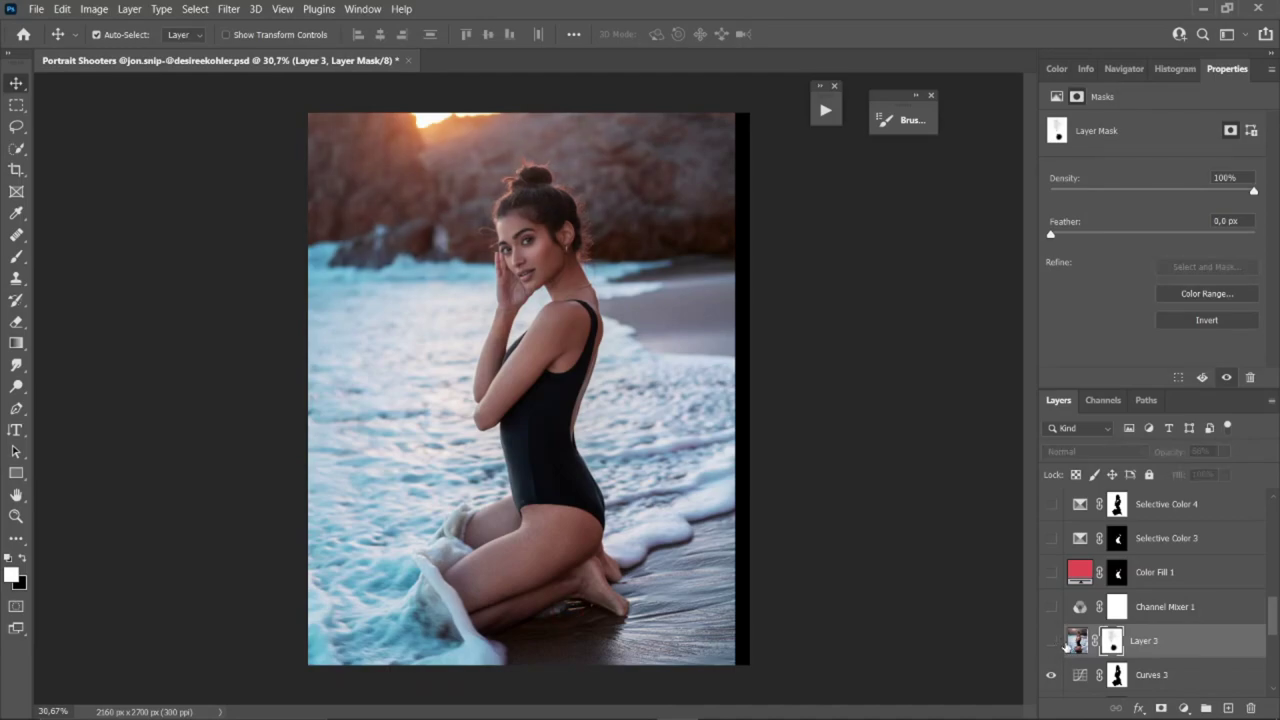
click(1052, 641)
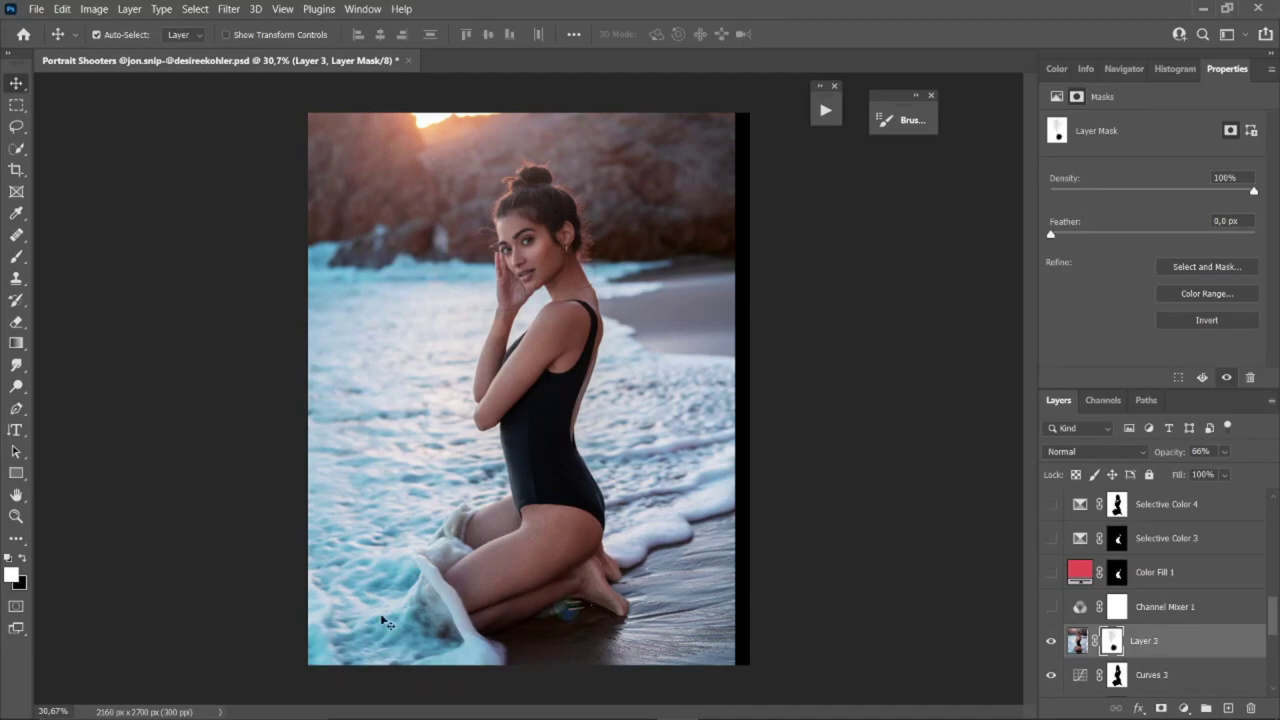
key(alt+bracketright)
key(alt+bracketleft)
click(1051, 641)
click(1051, 641)
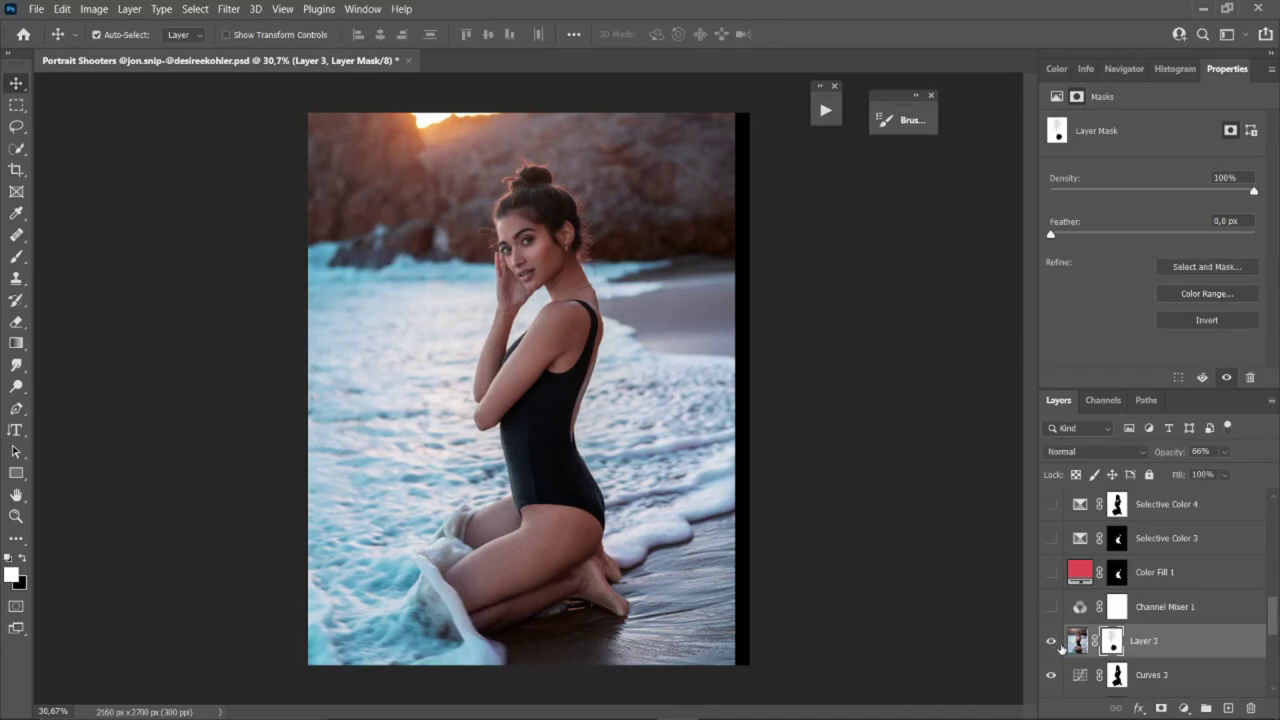
key(alt+bracketright)
click(1053, 609)
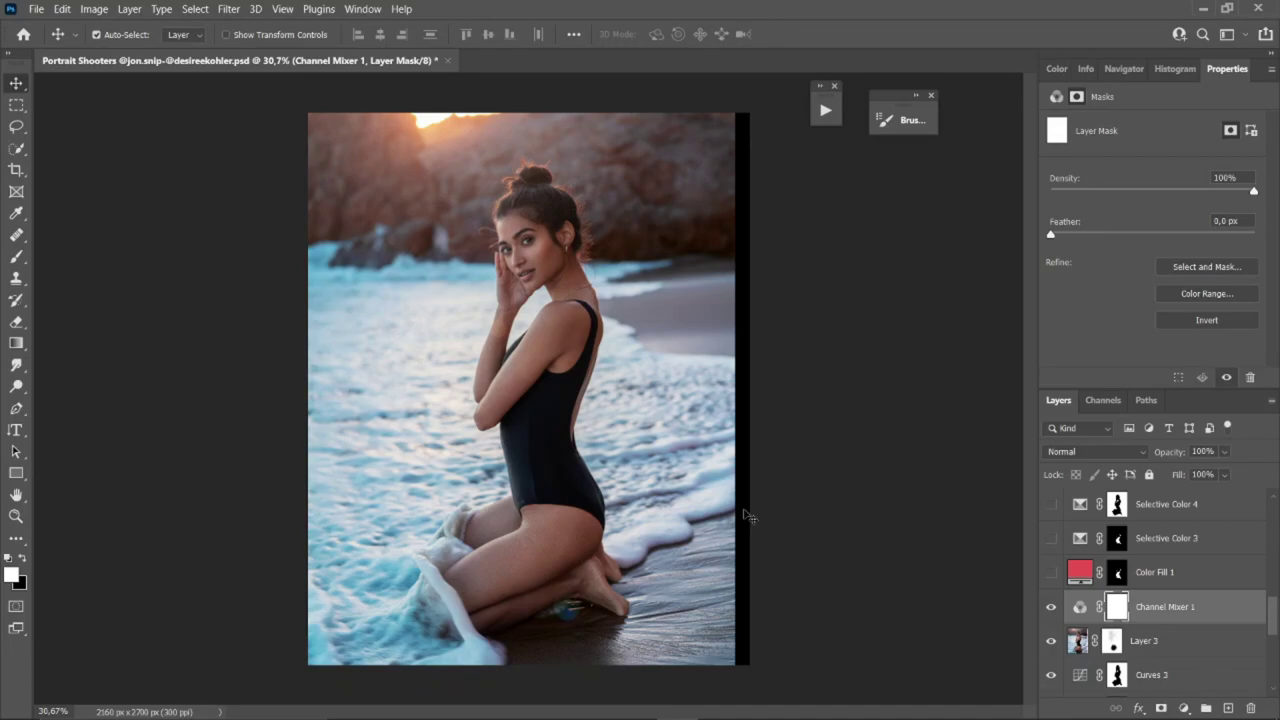
Show Channel Mixer 1's properties with Blue selected as the output channel
click(1081, 607)
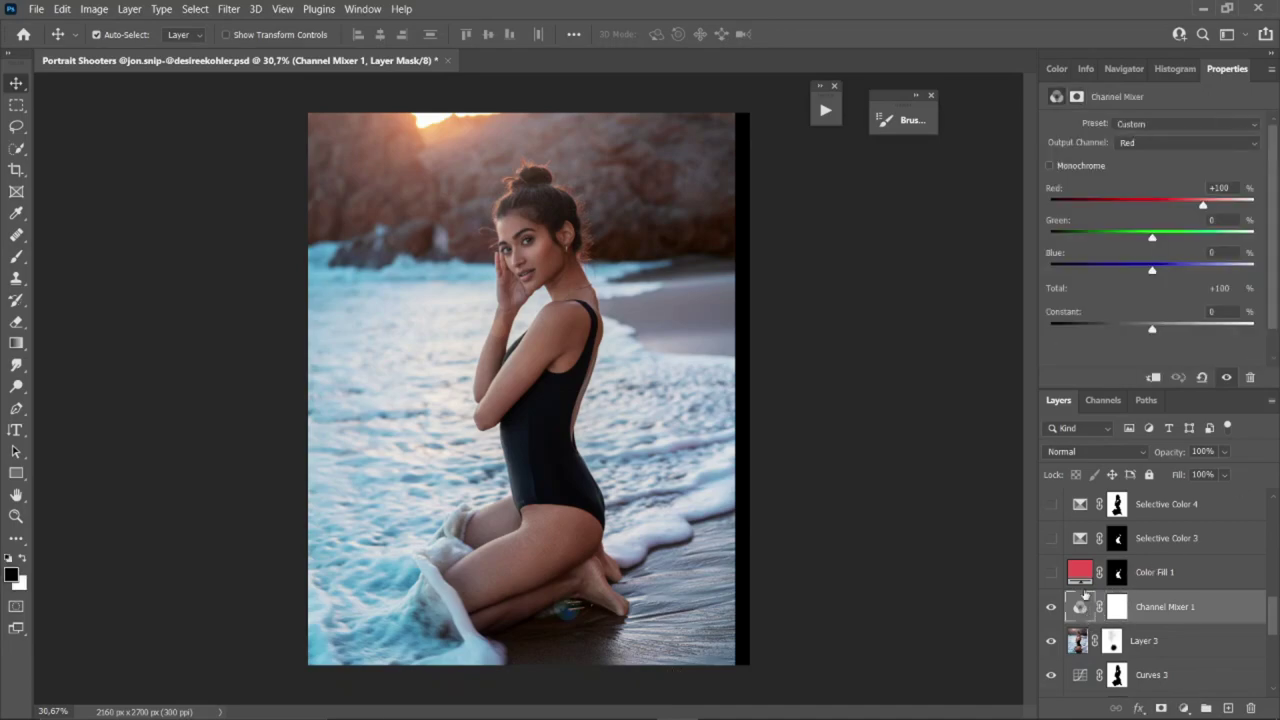
click(1155, 143)
click(1175, 183)
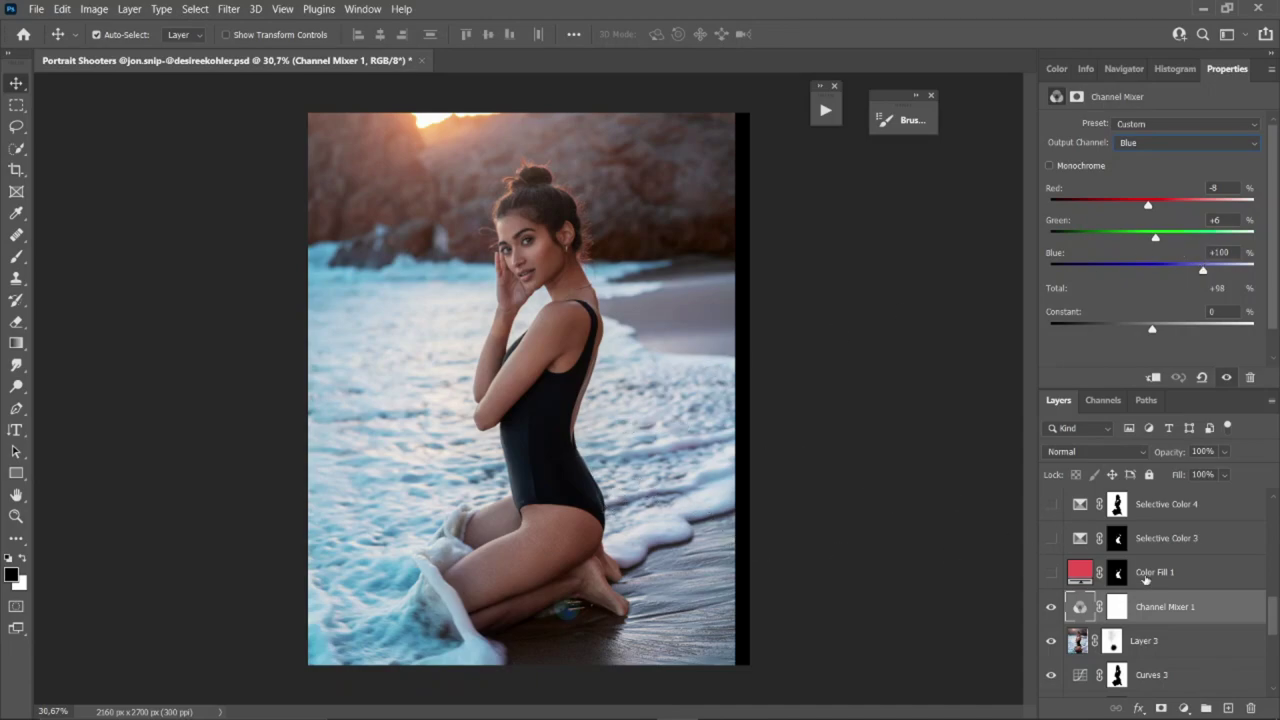
scroll(1051, 610, up, 2)
click(1062, 630)
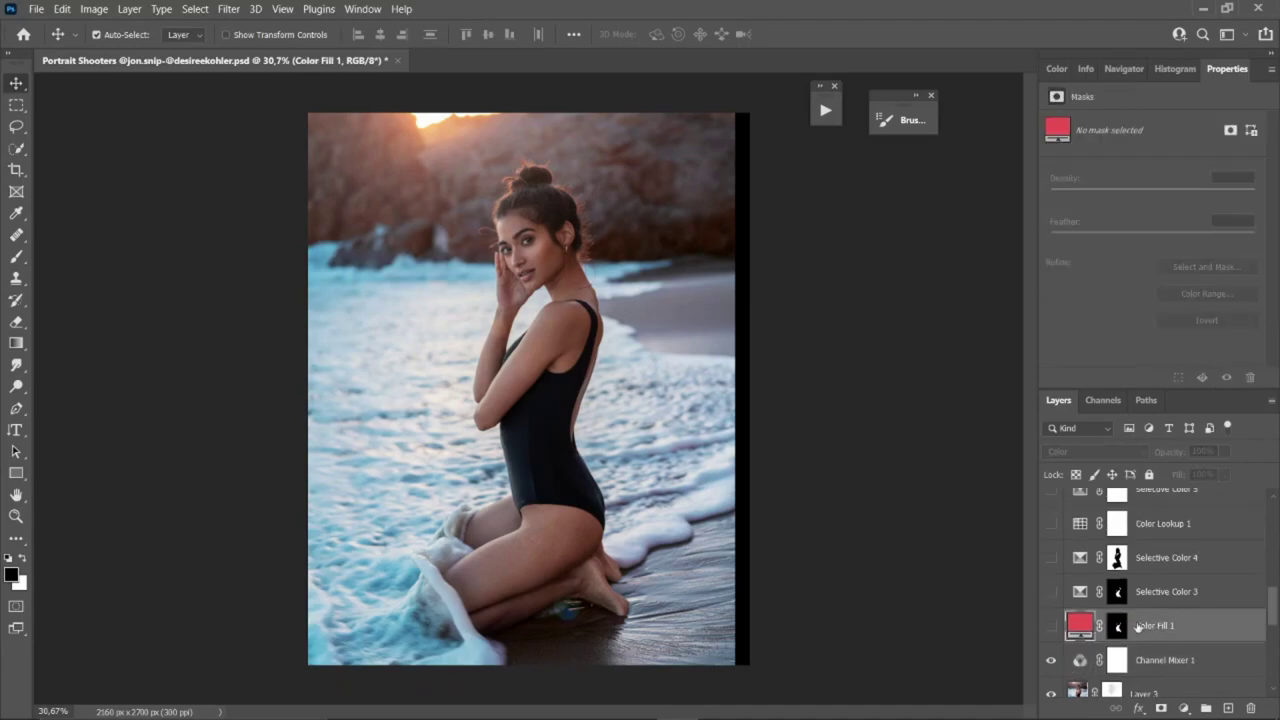
Switch on Color Fill 1 to turn the swimsuit red and target its mask with white over black
click(1053, 630)
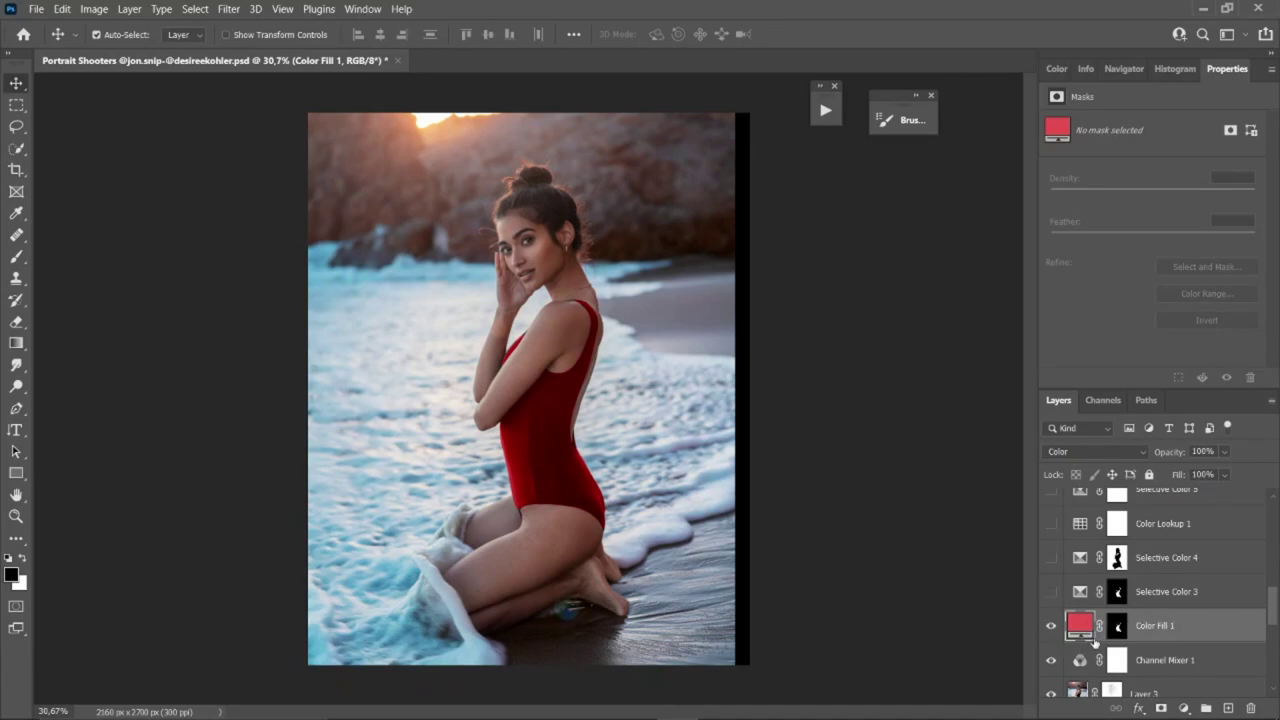
click(1184, 708)
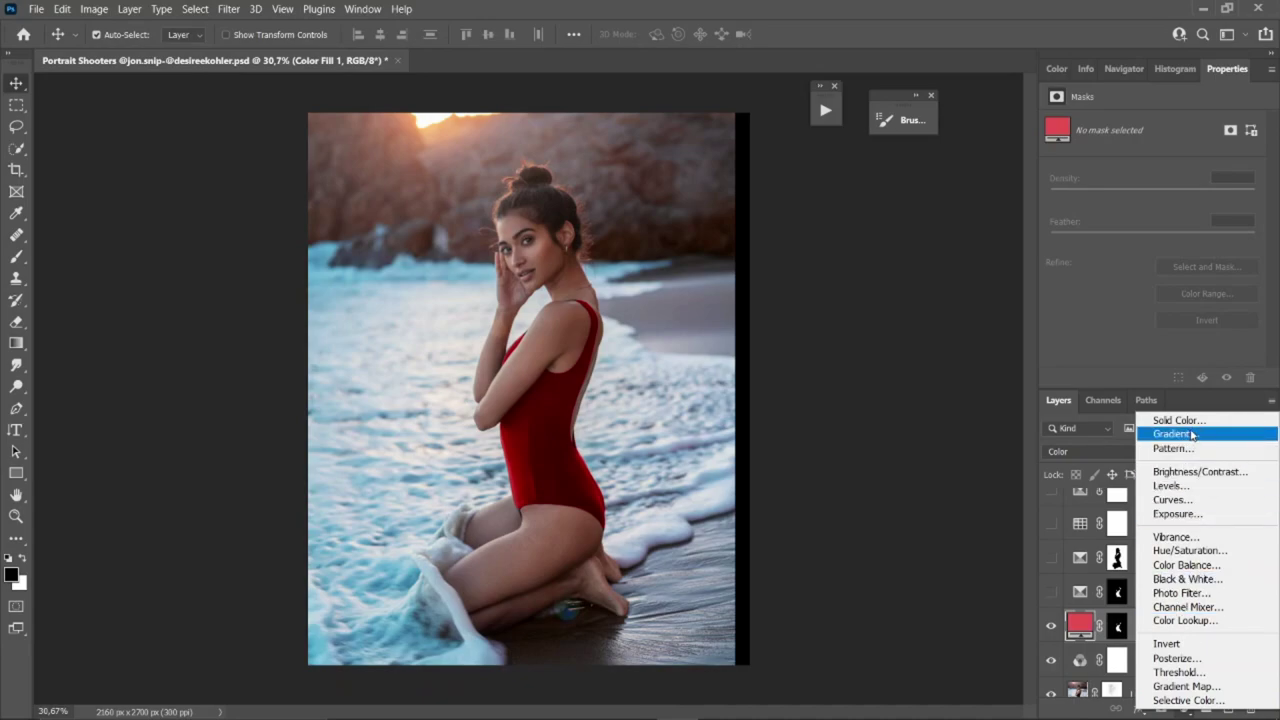
click(1100, 636)
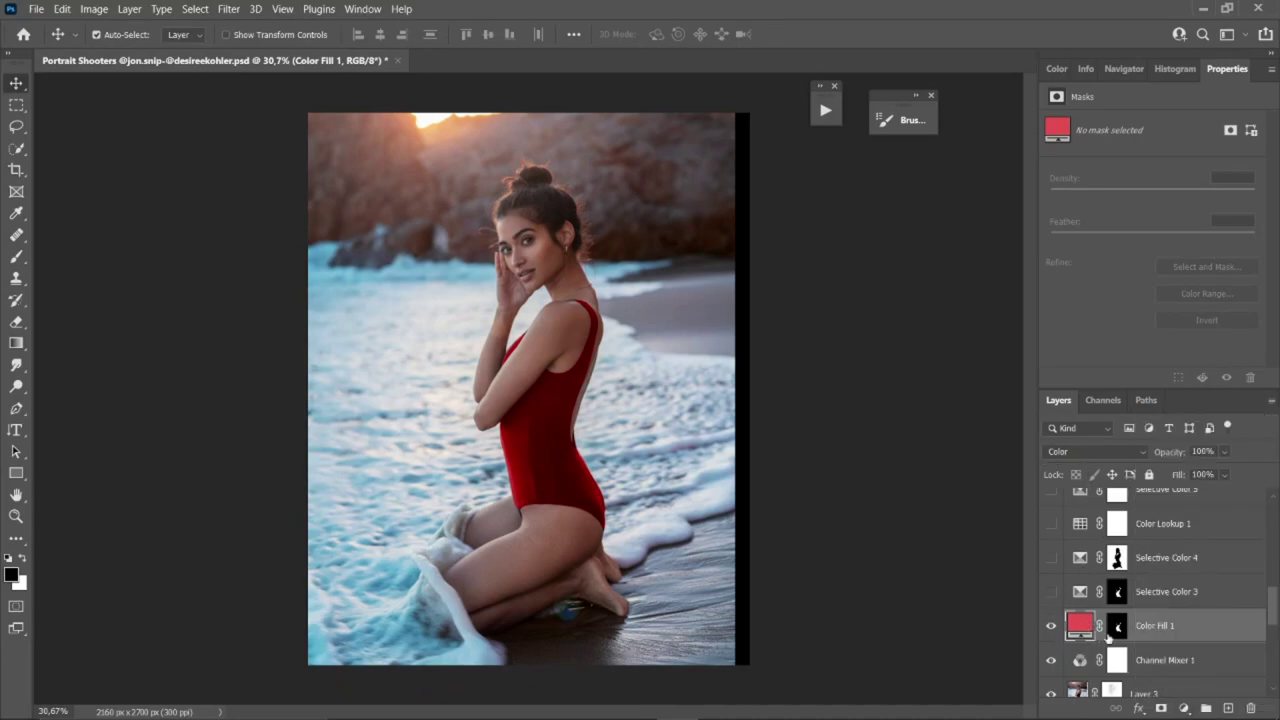
click(1117, 630)
key(x)
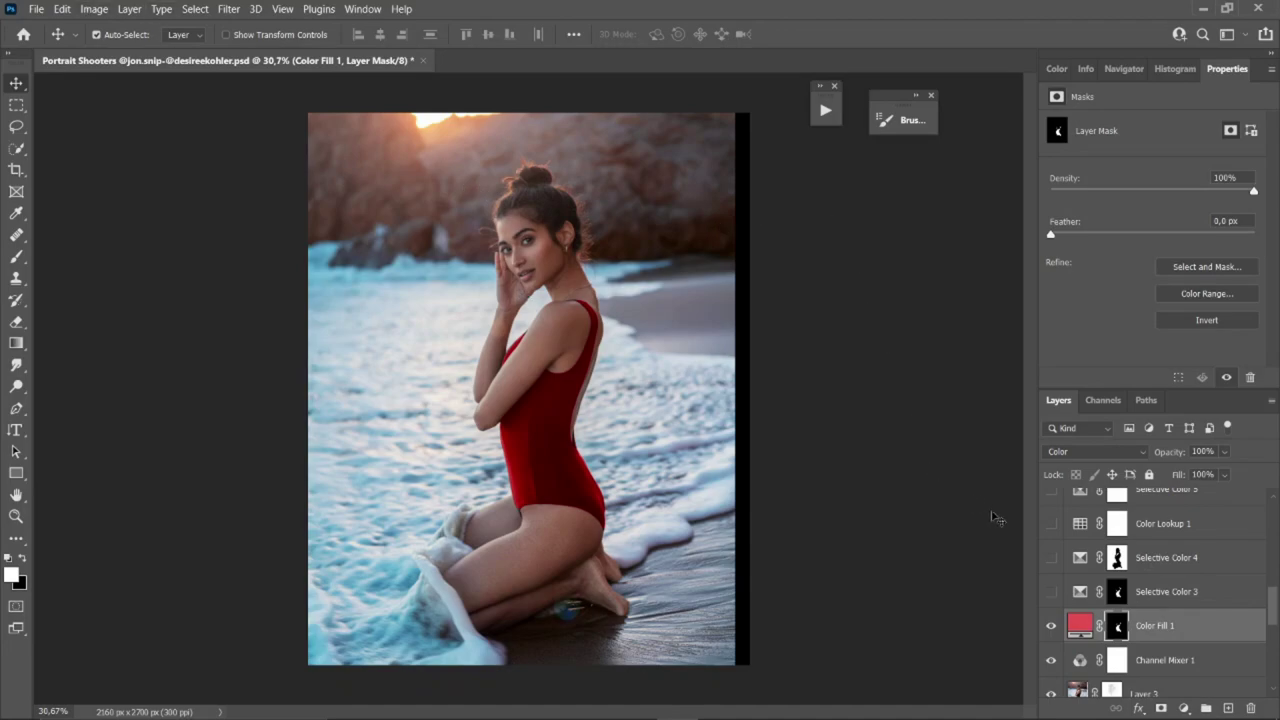
Preview a darker red and a green in Color Fill 1's picker, then cancel to keep the original red
double_click(1077, 628)
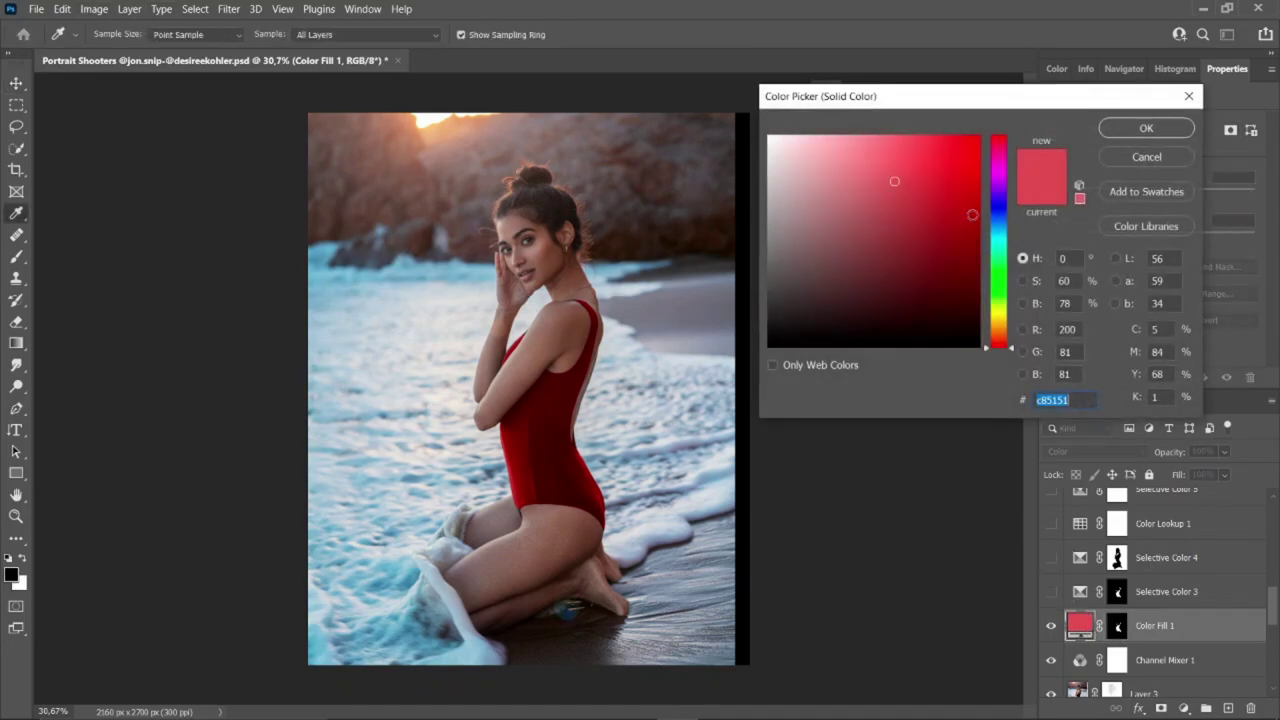
click(886, 262)
mouse_move(996, 338)
mouse_down()
mouse_move(1022, 268)
mouse_move(1003, 222)
mouse_move(1003, 137)
mouse_move(992, 331)
mouse_up()
click(1150, 160)
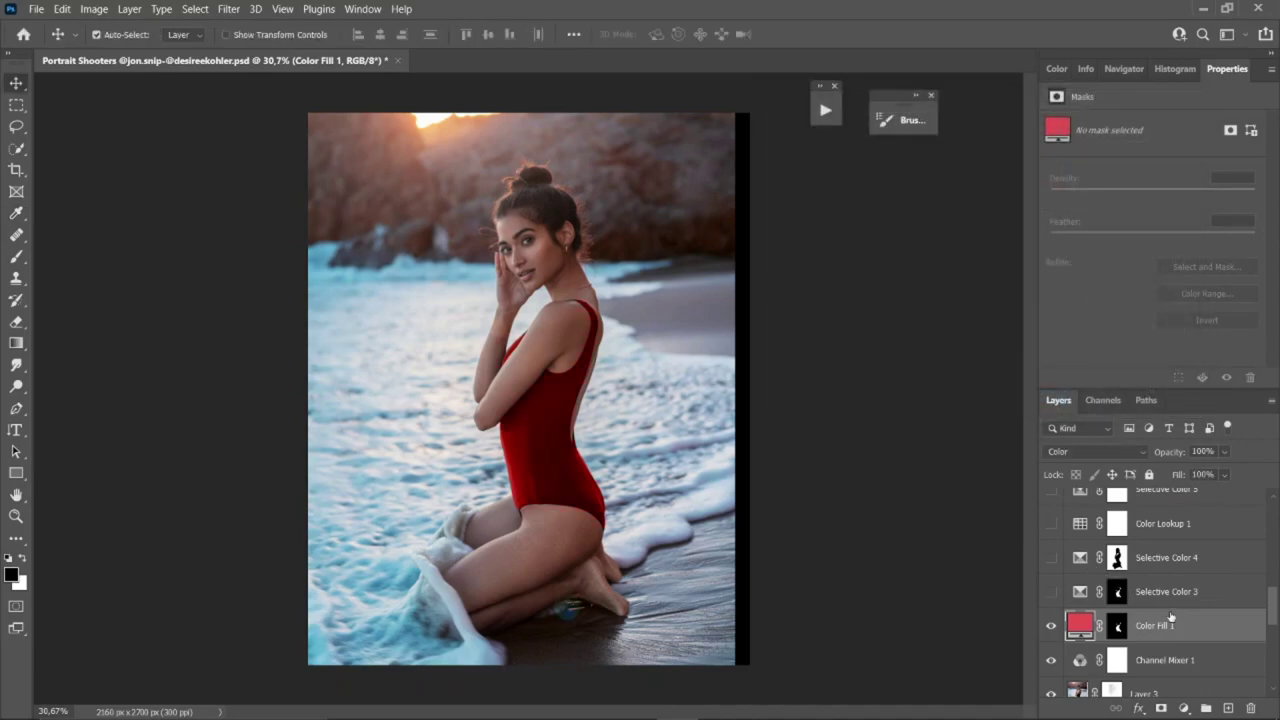
Enable Selective Color 3 to darken the swimsuit, compare it, then turn on Selective Color 4
click(1122, 592)
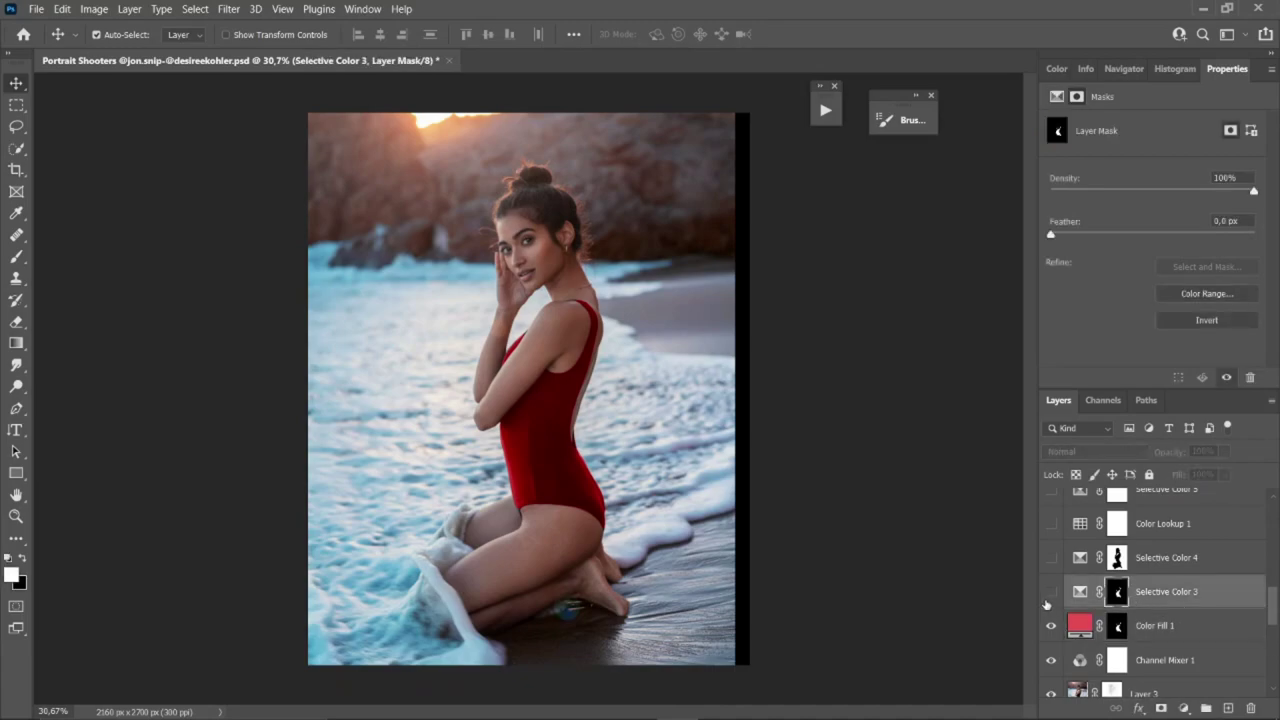
click(1051, 592)
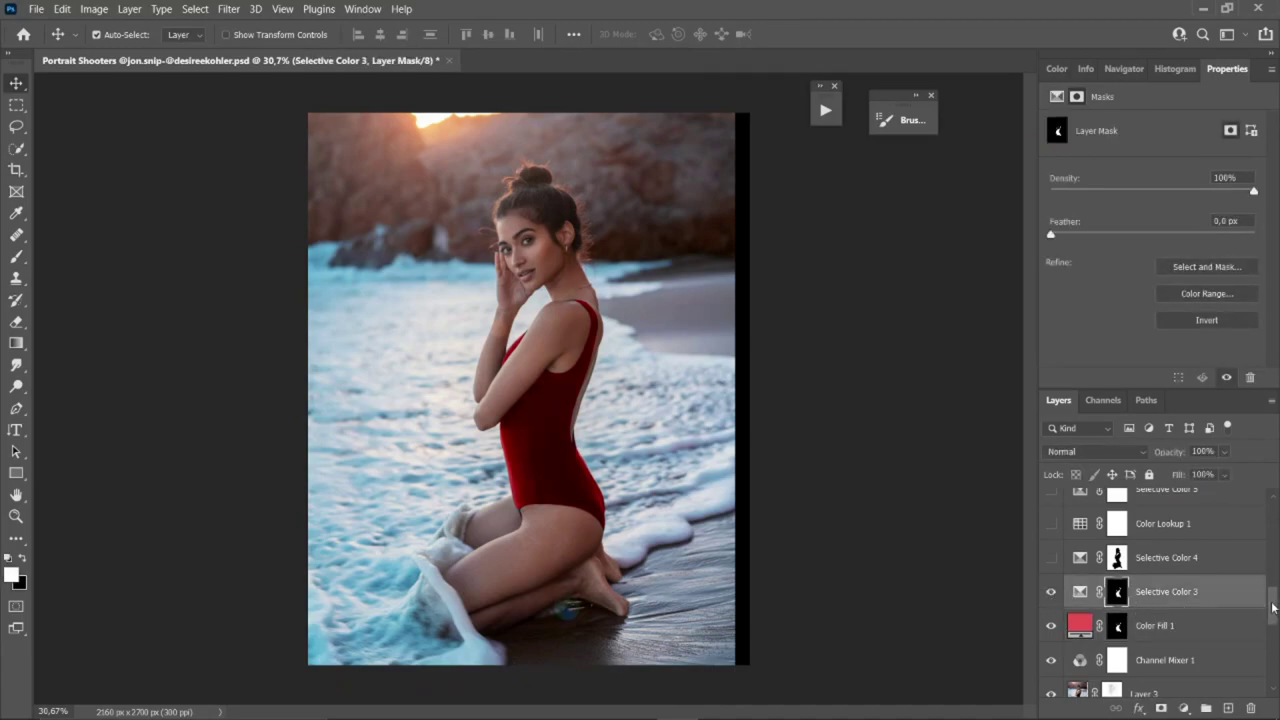
scroll(1274, 610, up, 1)
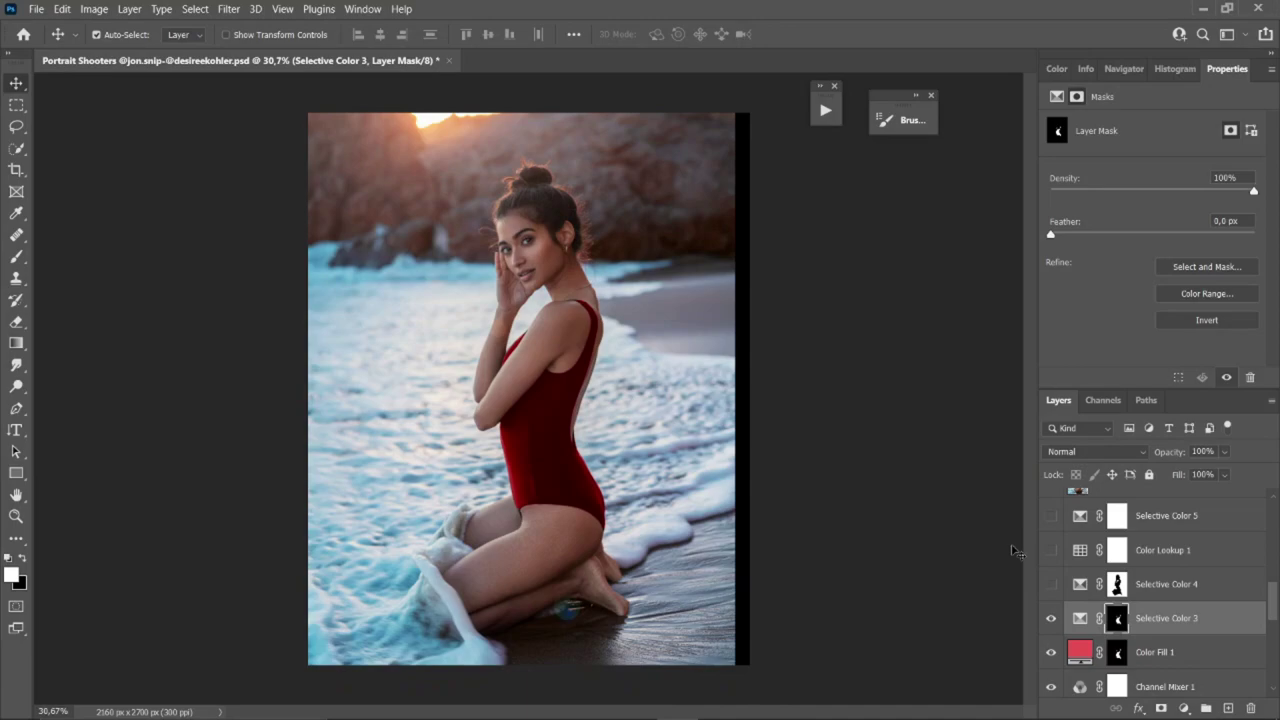
click(1051, 619)
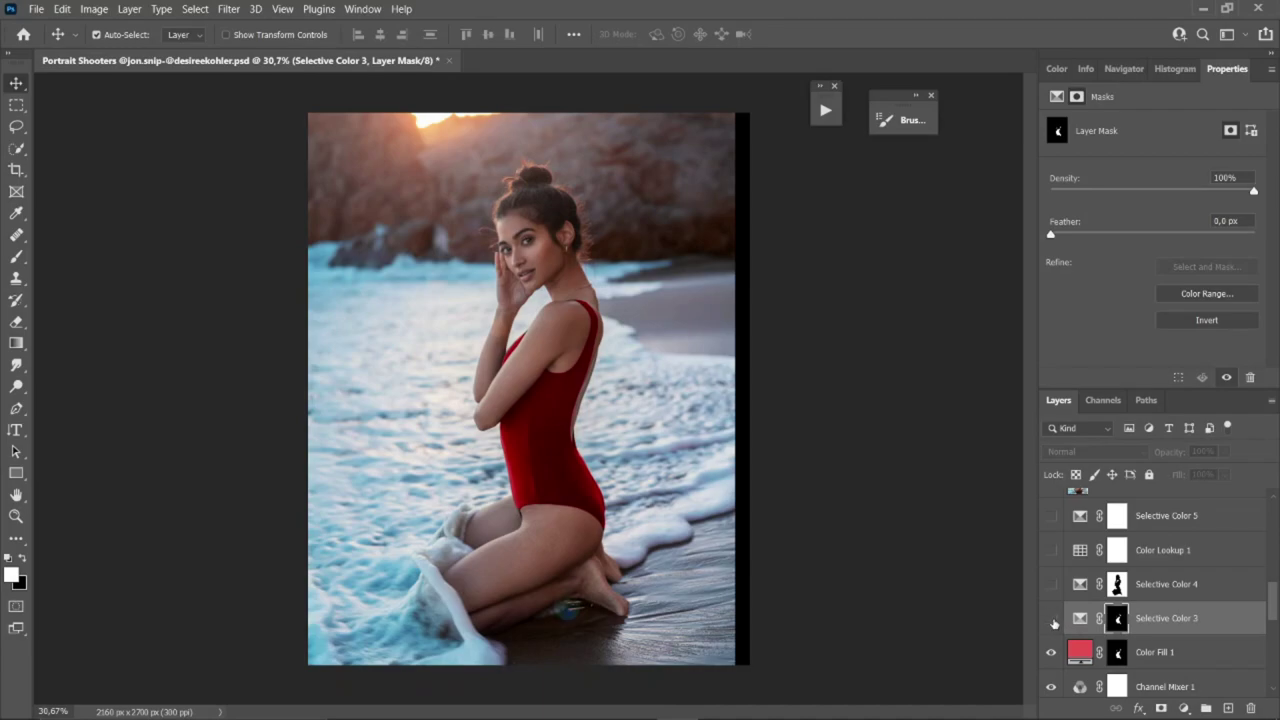
click(1051, 619)
key(alt+])
click(1051, 645)
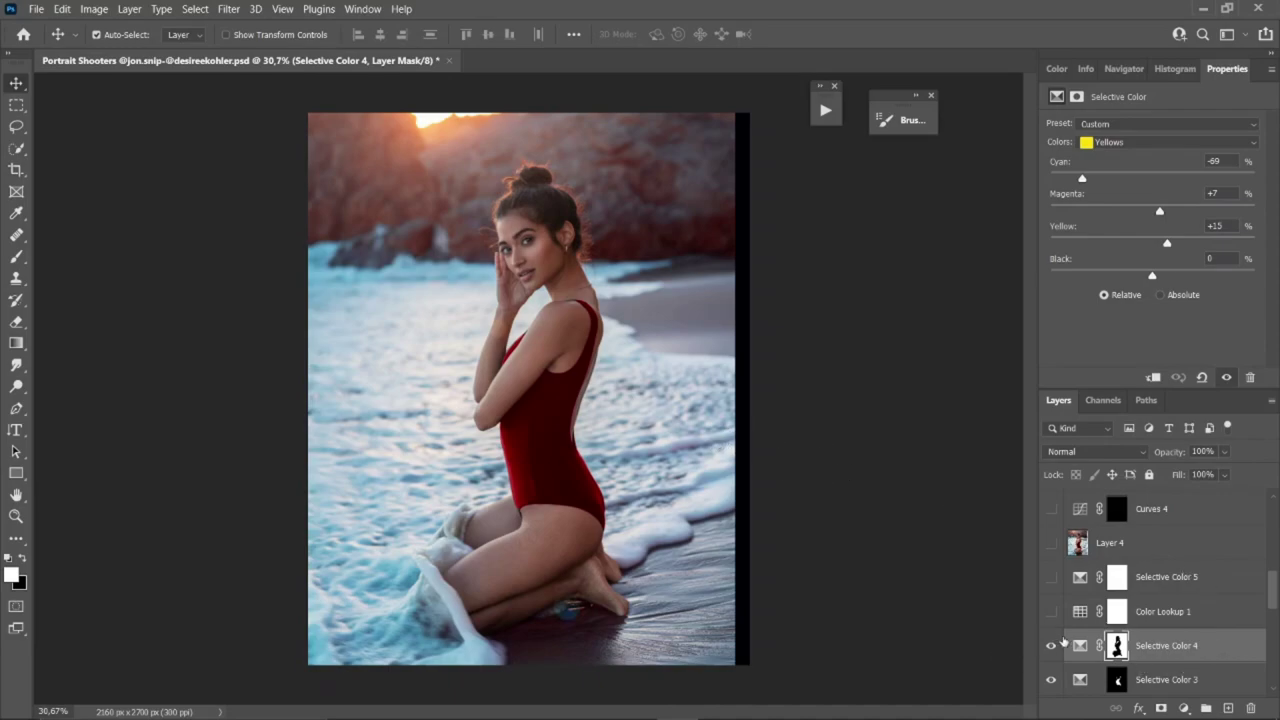
Turn on Color Lookup 1, keeping the Fuji ETERNA 250D Fuji 3510 3DLUT look
key(ctrl+z)
click(1111, 583)
click(1052, 580)
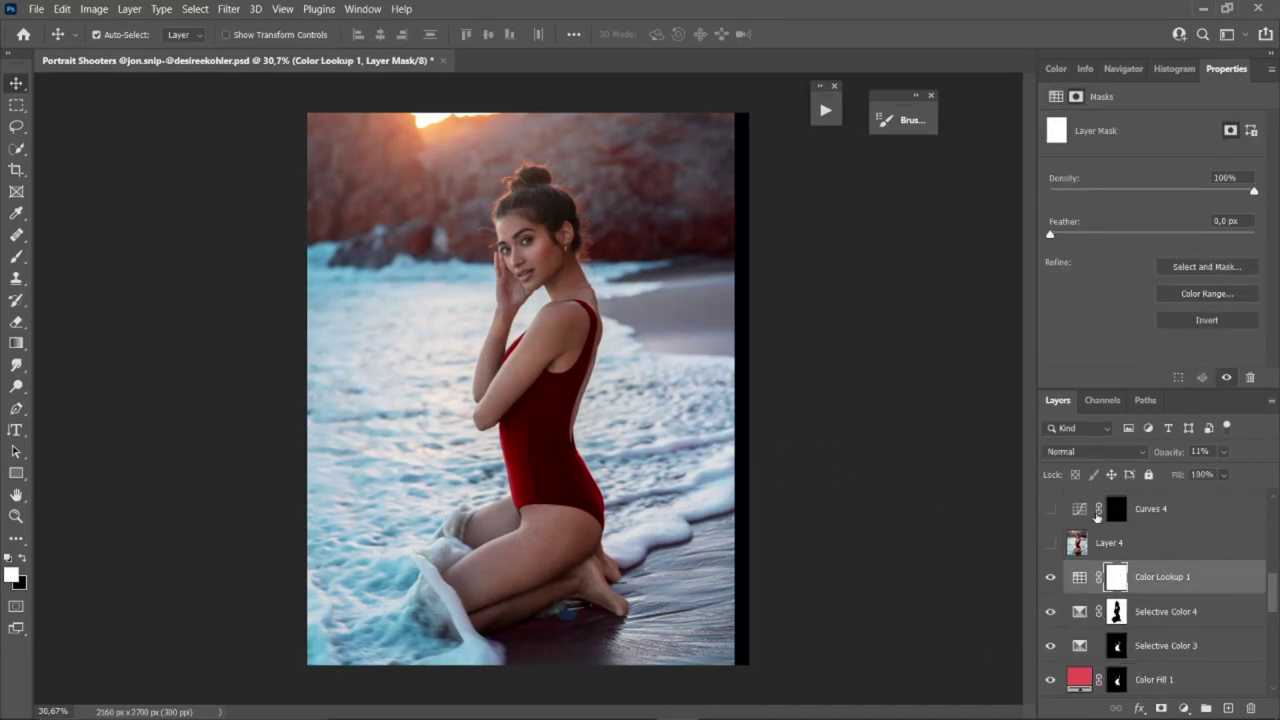
click(1150, 124)
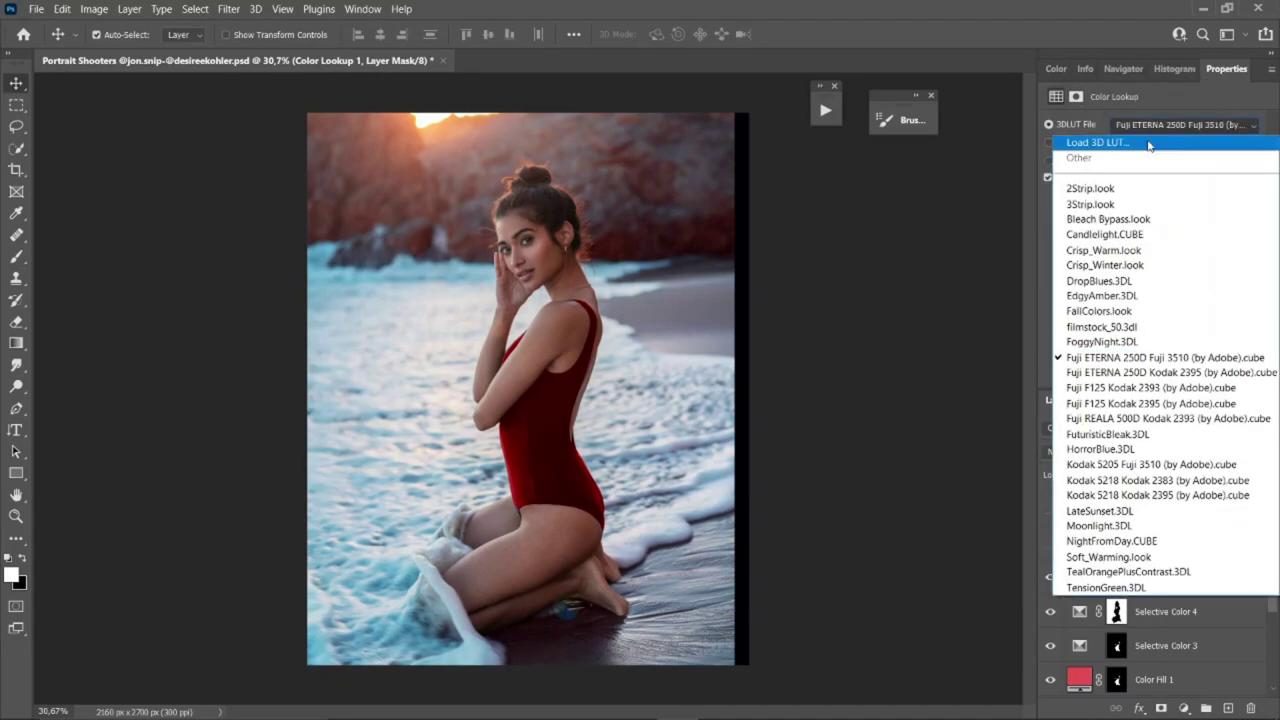
click(1022, 398)
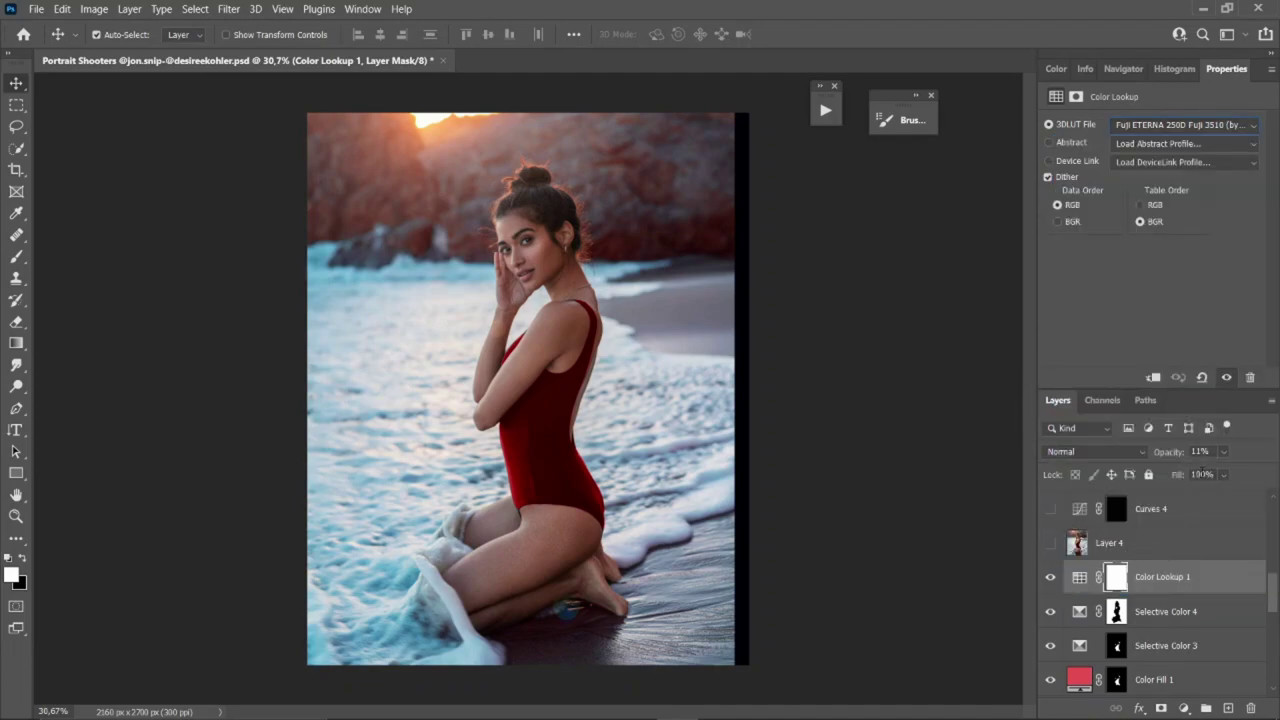
Reduce Color Lookup 1's opacity to 10%
click(1223, 451)
drag(1197, 474, 1240, 474)
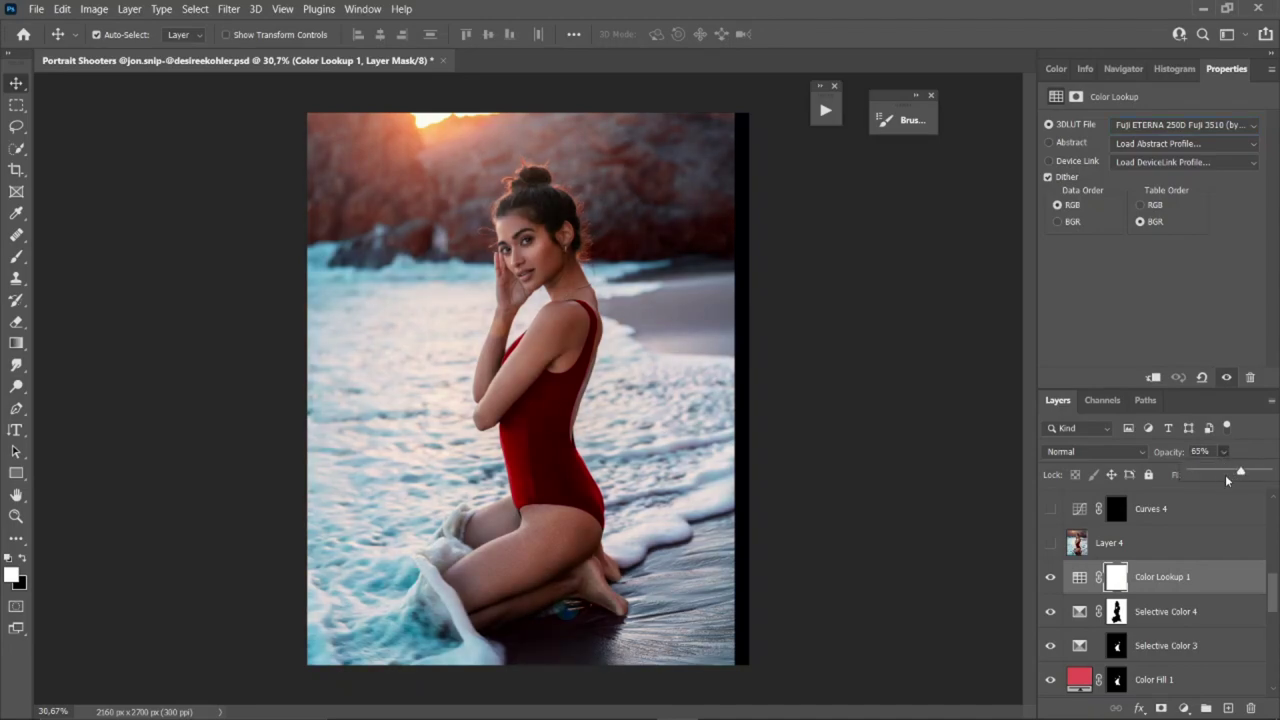
click(1208, 474)
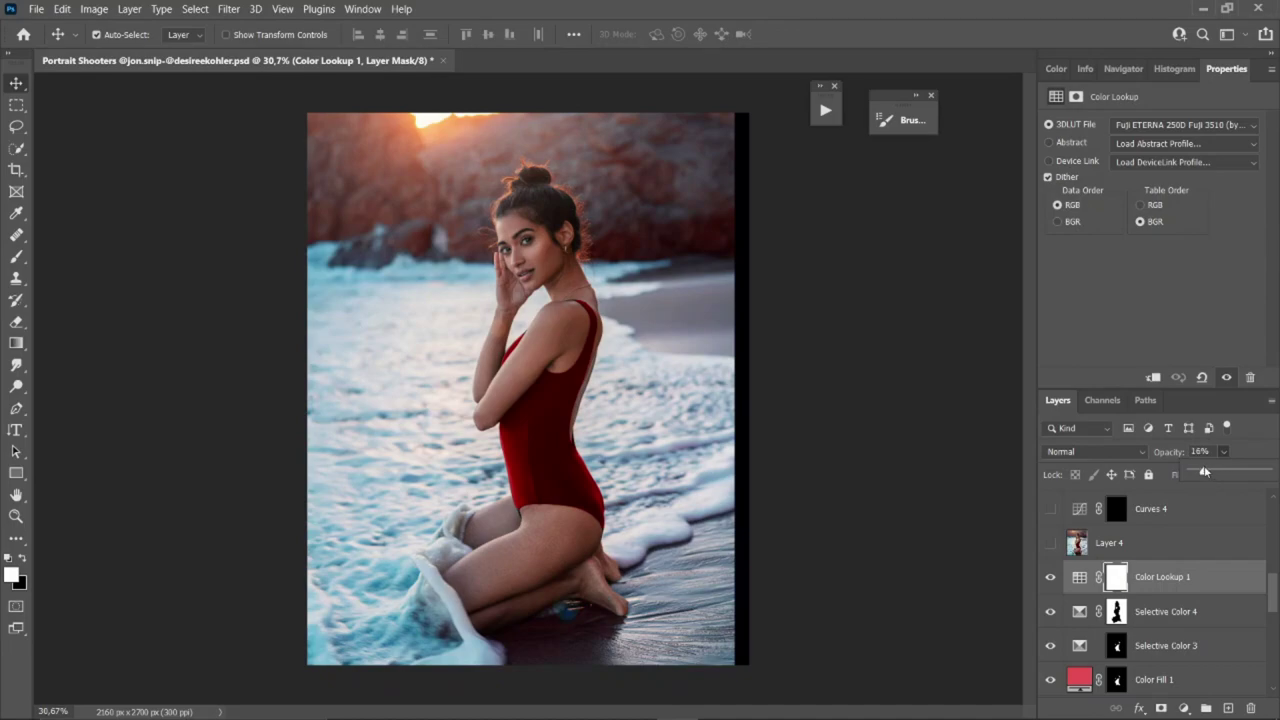
drag(1203, 472, 1200, 476)
Delete Layer 4 and stamp all visible layers into a merged Layer 13 with Shift+Ctrl+Alt+E
key(alt+bracketright)
click(1048, 617)
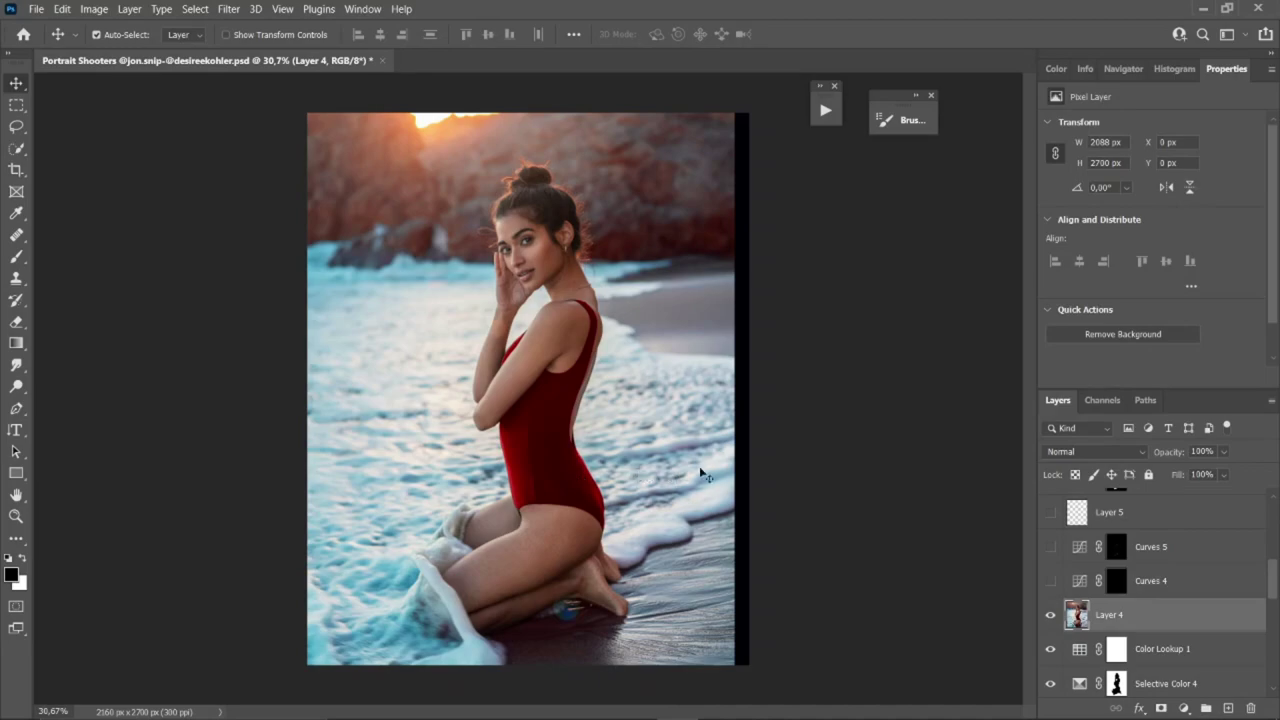
key(Delete)
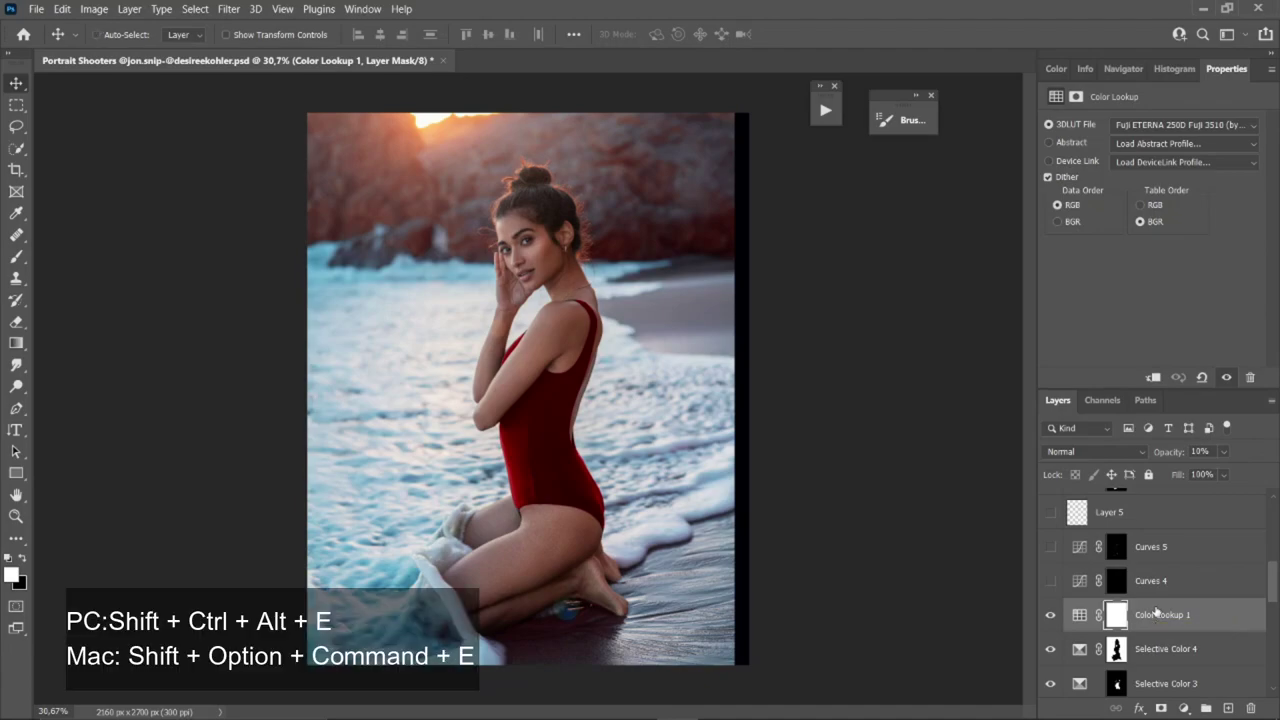
key(shift+ctrl+alt+e)
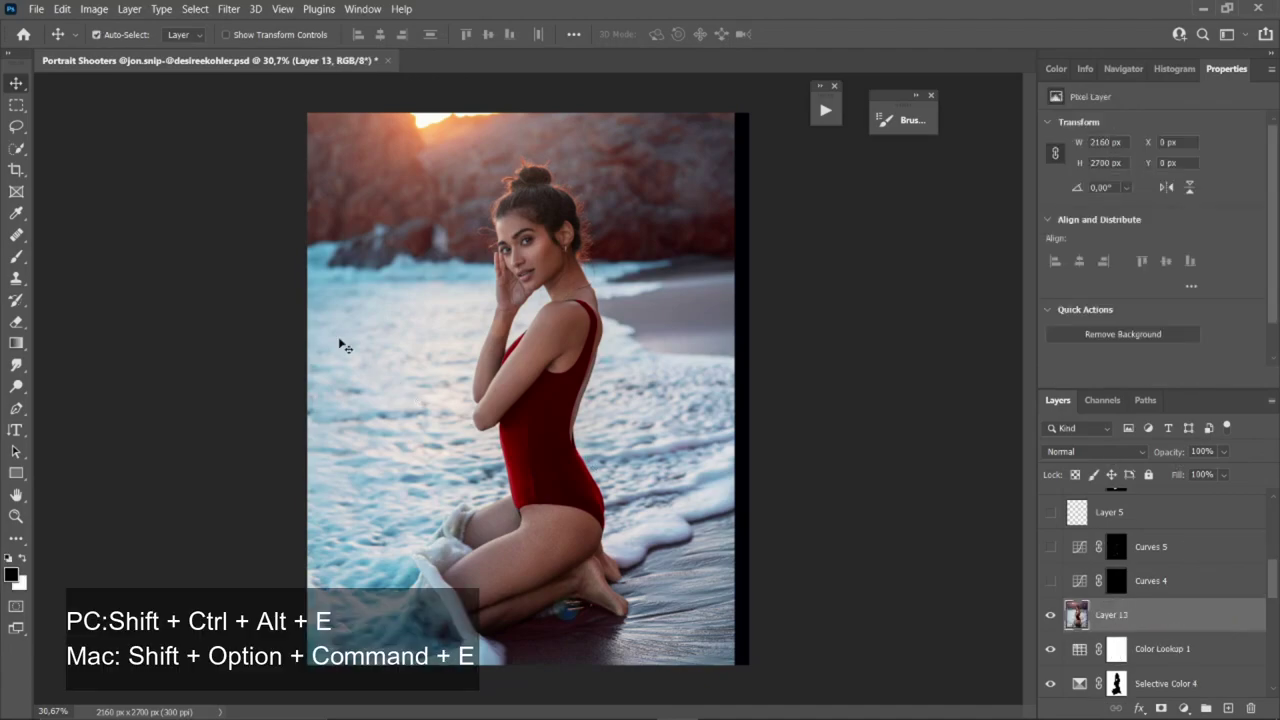
click(229, 9)
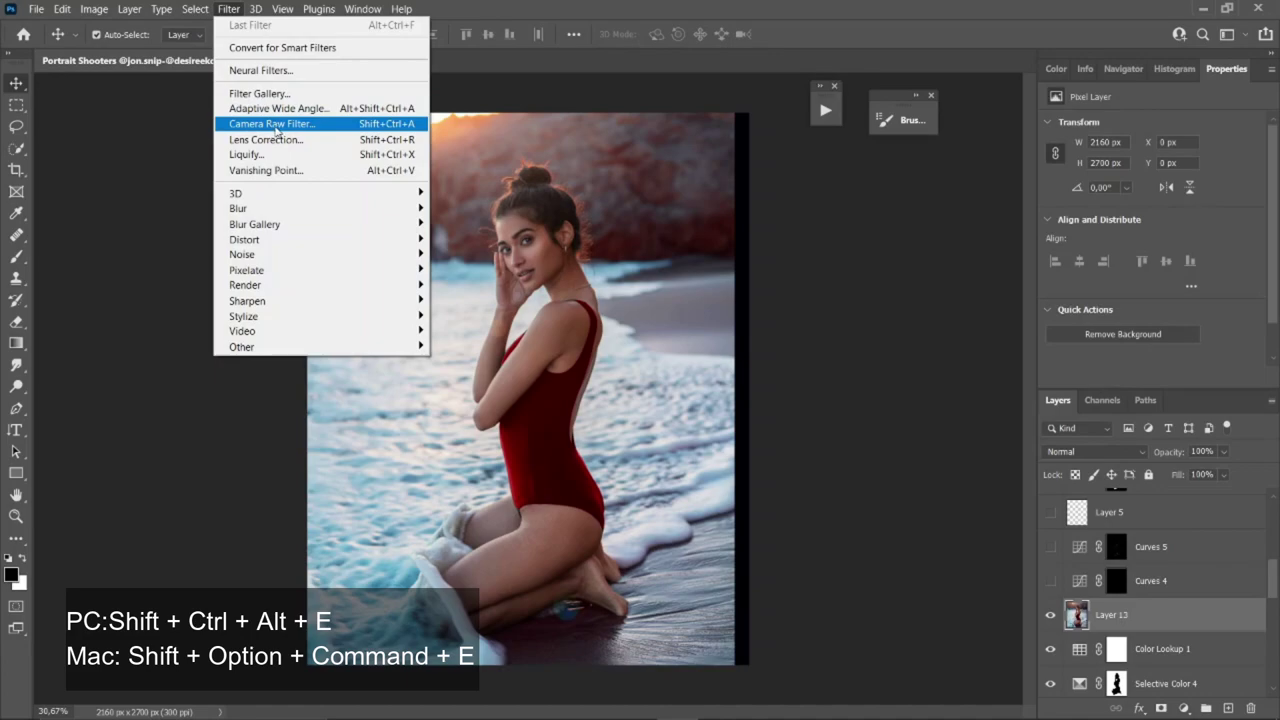
Apply a Camera Raw Filter to Layer 13 with Temperature +5, Contrast +12 and Vibrance +11
click(290, 123)
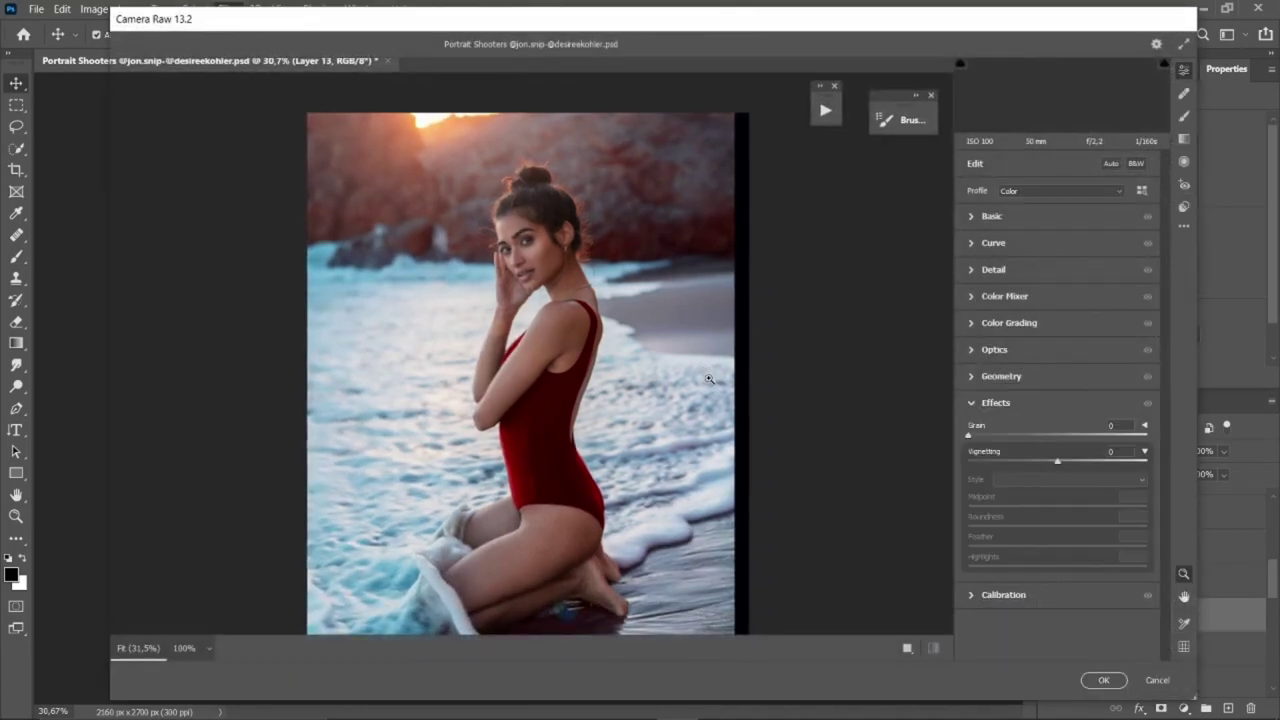
click(970, 217)
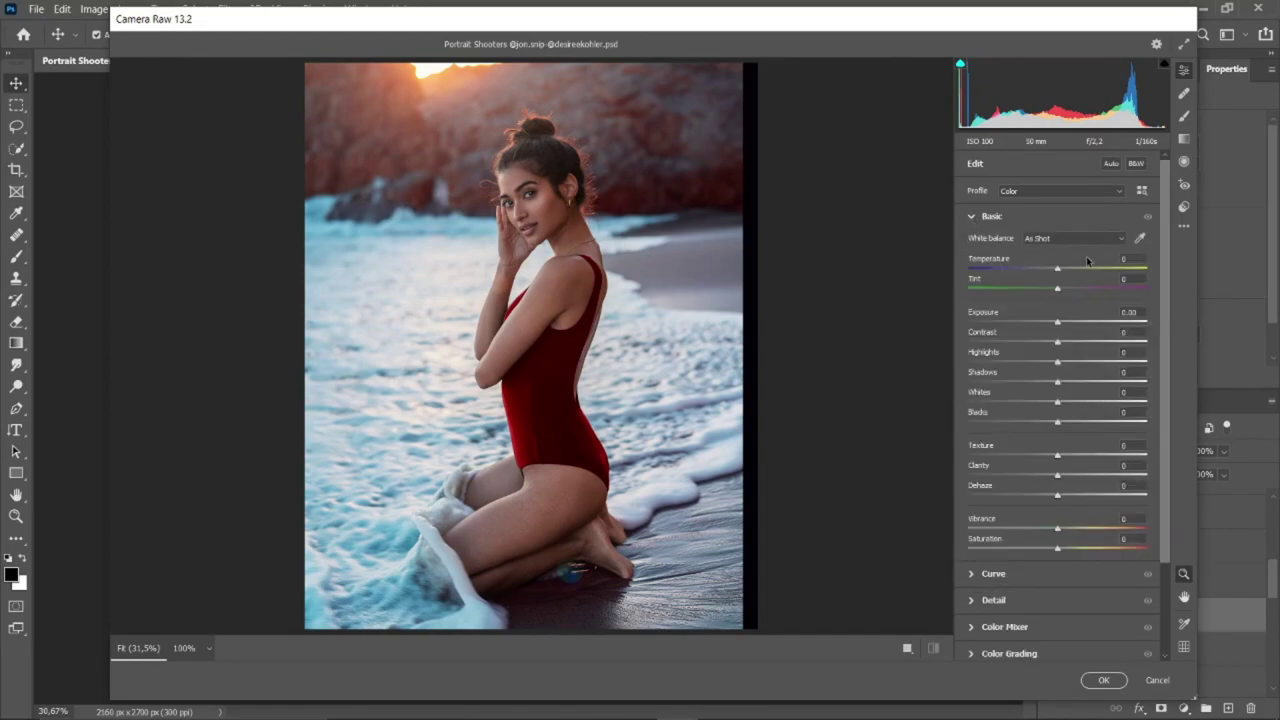
drag(1061, 270, 1051, 291)
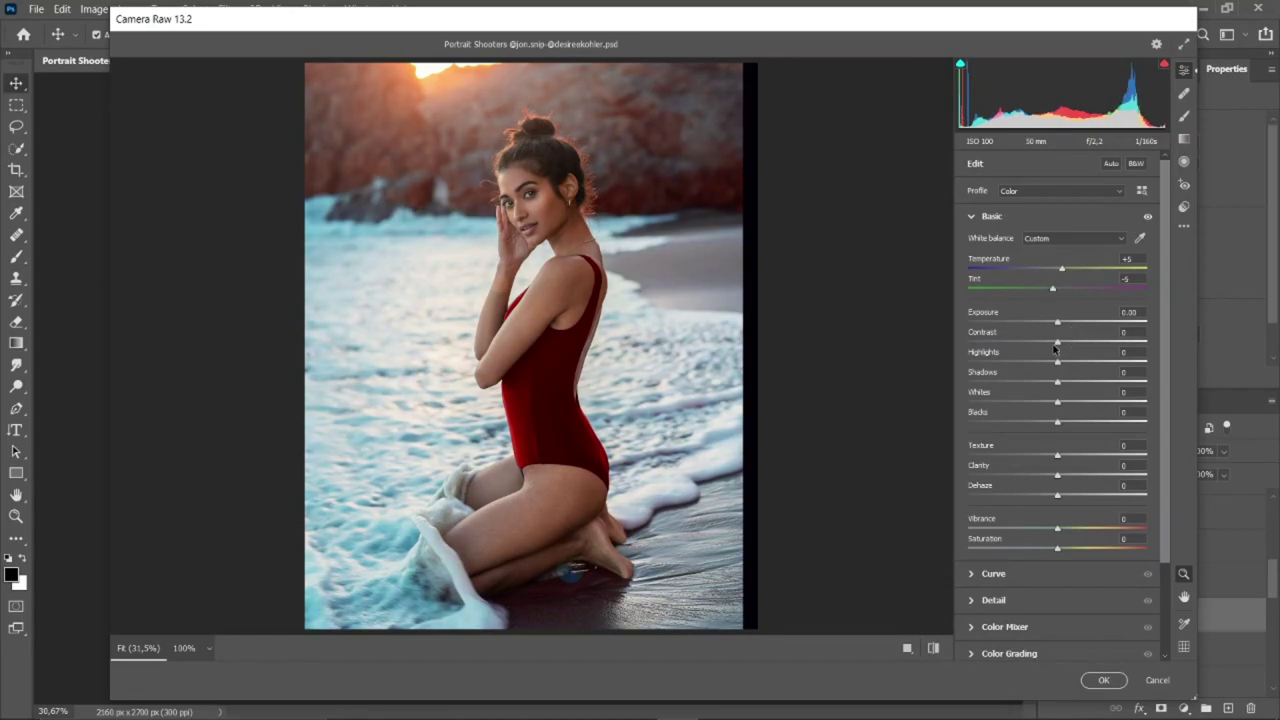
mouse_move(1056, 342)
mouse_down()
mouse_move(1068, 342)
mouse_move(1050, 362)
mouse_move(1075, 386)
mouse_move(1046, 364)
mouse_up()
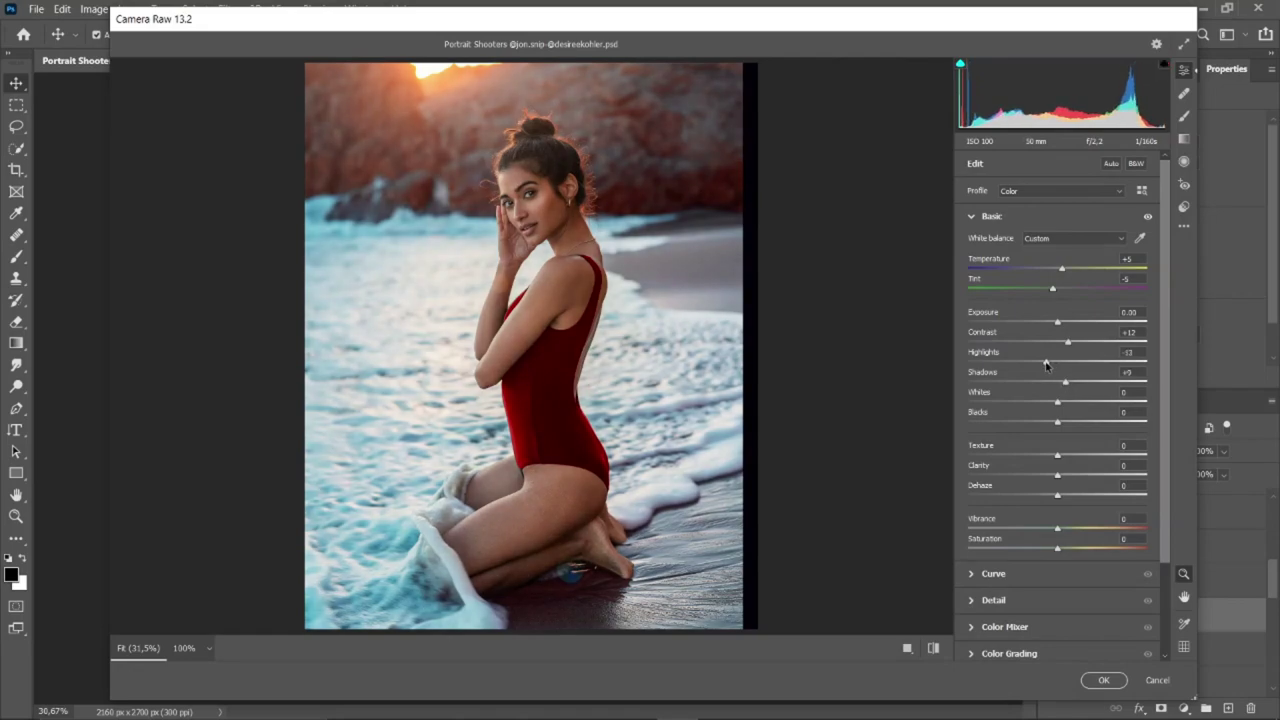
mouse_move(1058, 530)
mouse_down()
mouse_move(1070, 532)
mouse_move(1058, 551)
mouse_up()
click(1103, 681)
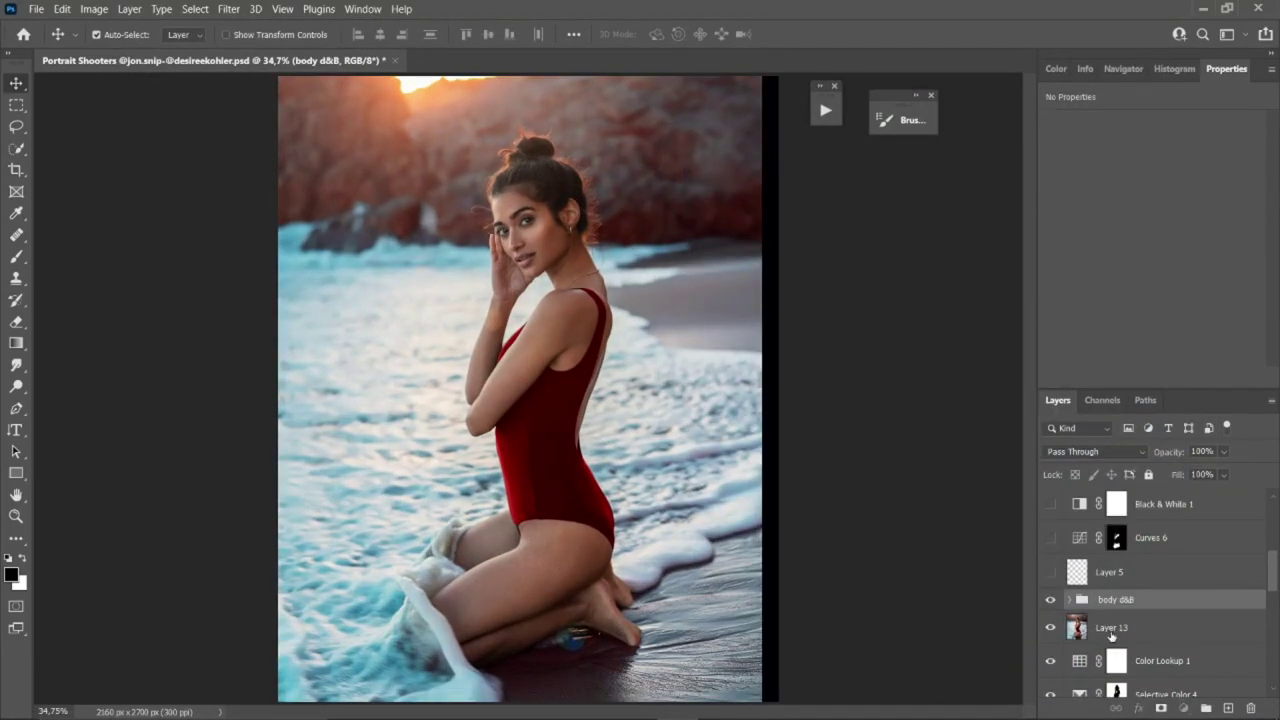
Select Layer 13, switch on the body d&B group, then select the Curves 6 adjustment
click(1111, 630)
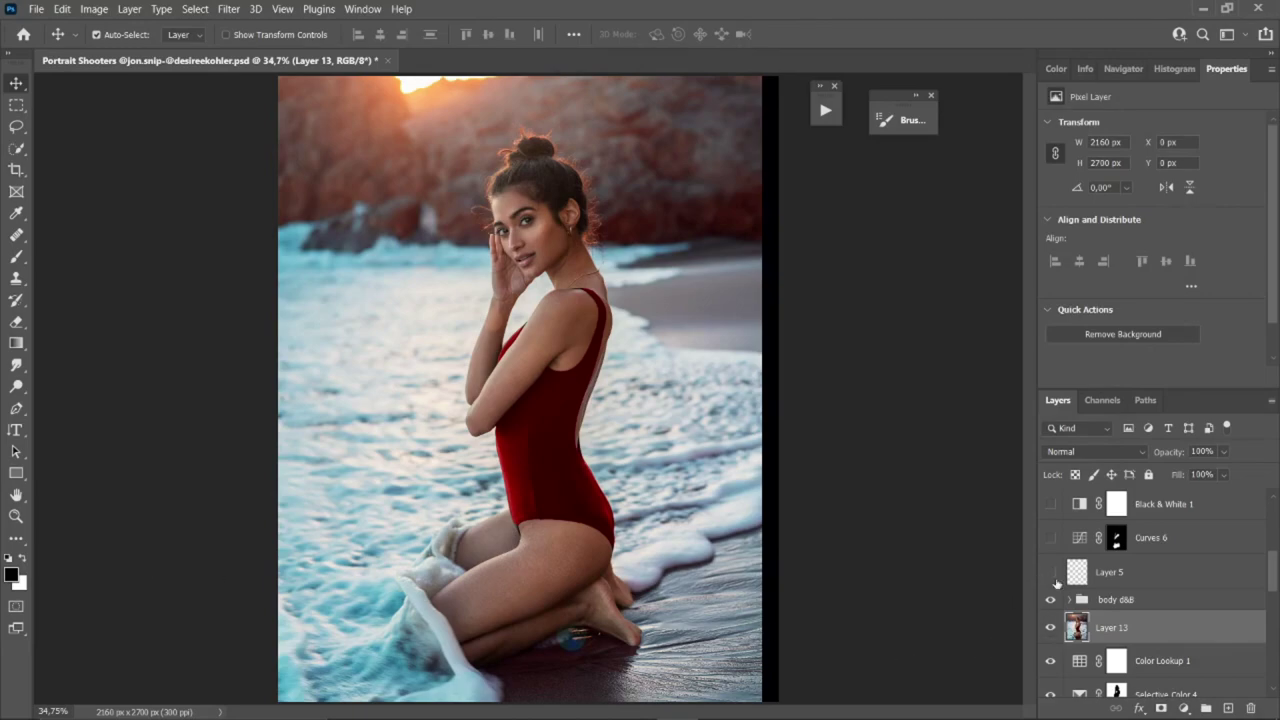
click(1050, 600)
scroll(1055, 640, up, 1)
click(1055, 640)
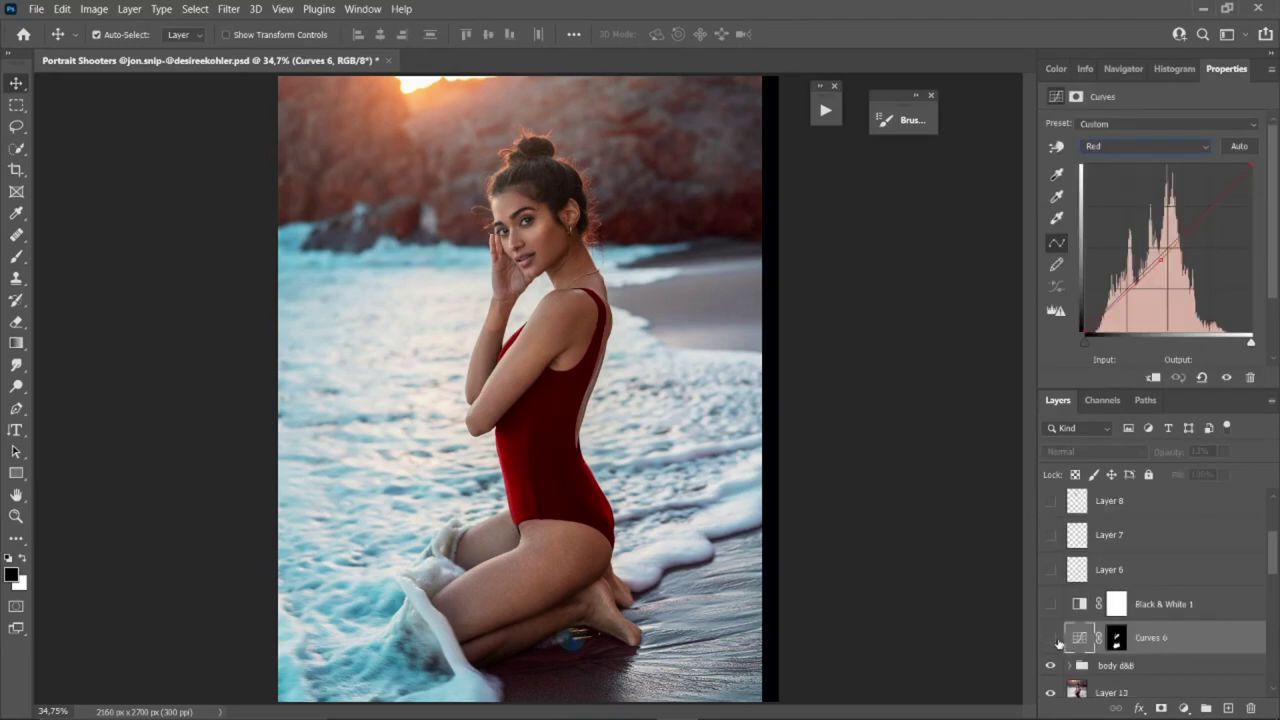
Make Curves 6 visible and inspect its RGB, Green and Red channel curves
click(1051, 638)
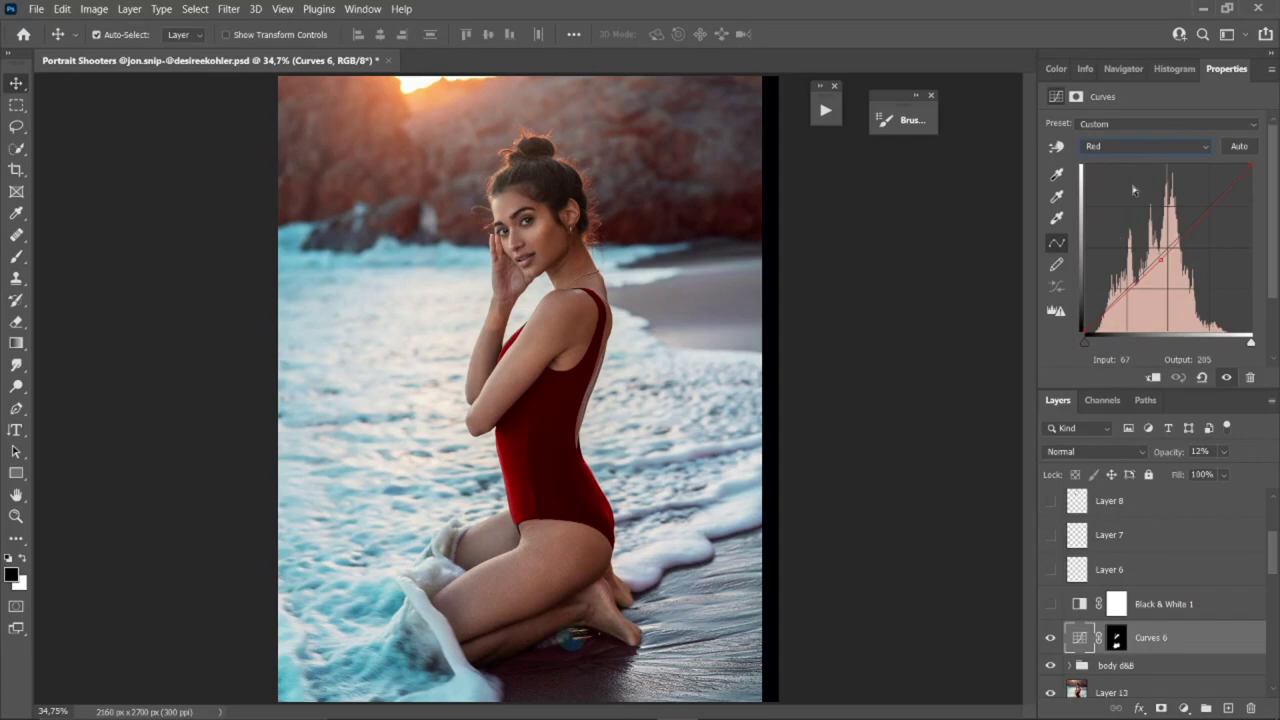
click(1137, 145)
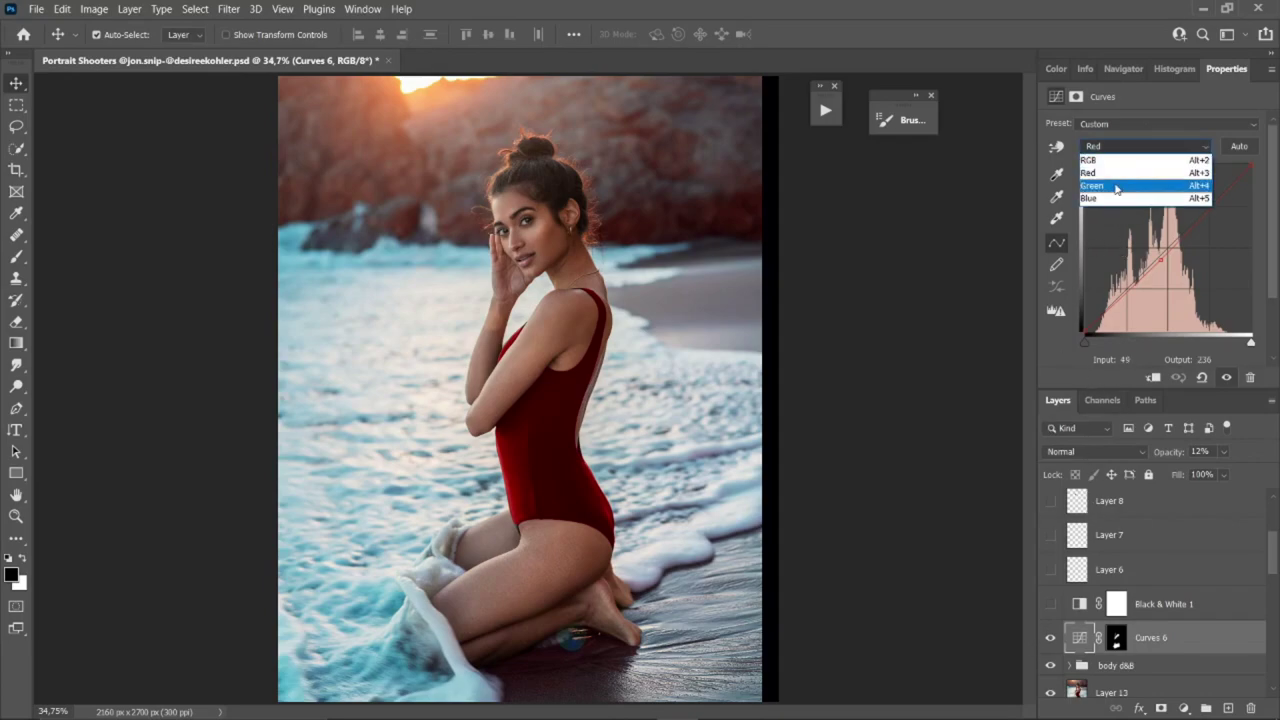
click(1118, 162)
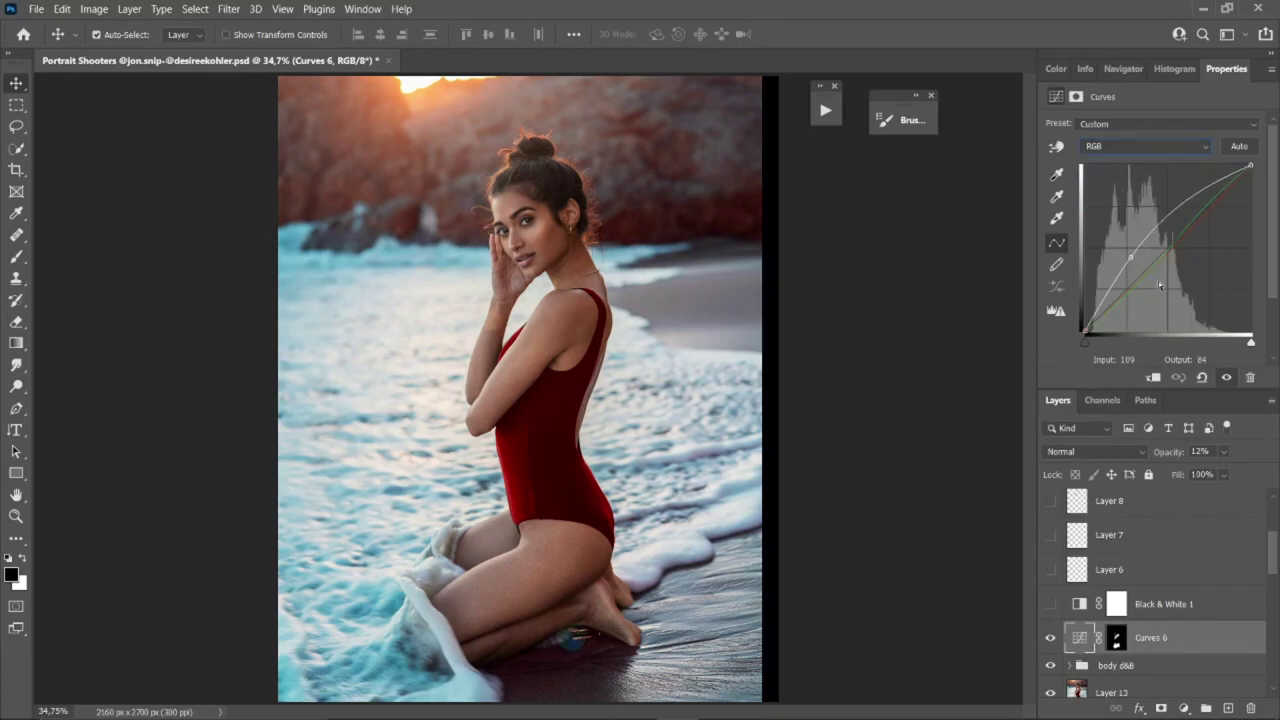
click(1137, 146)
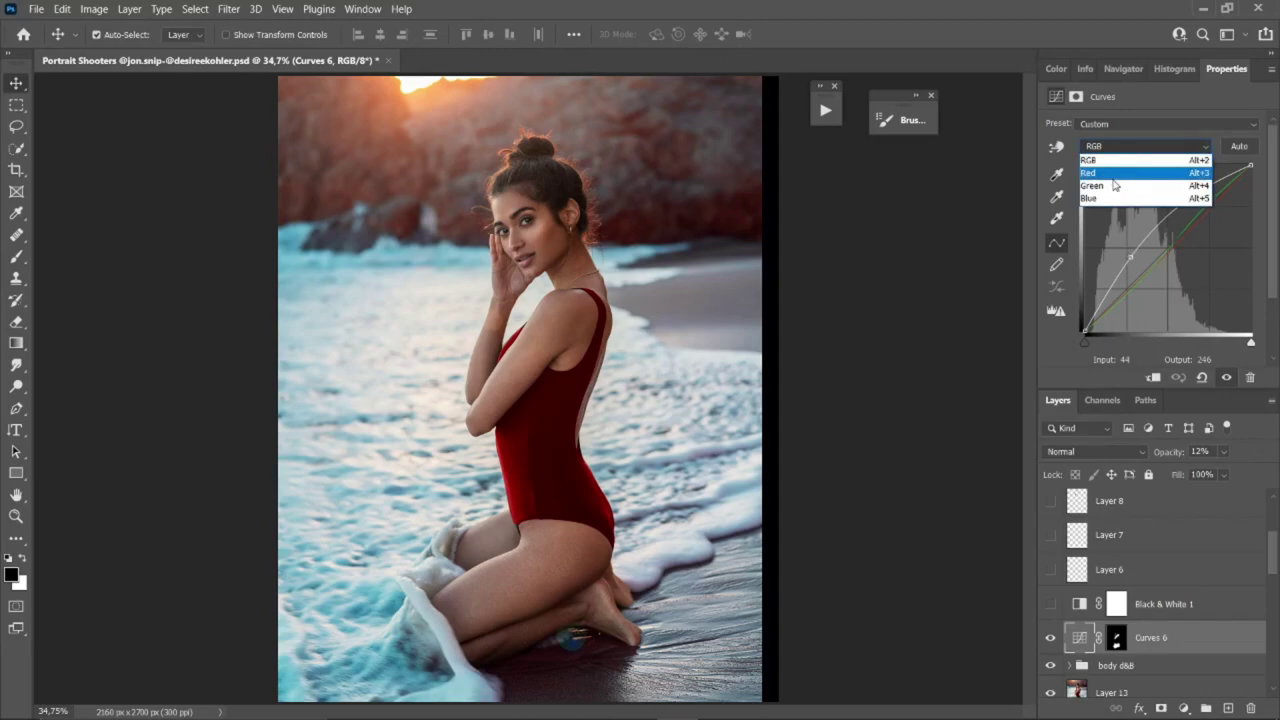
click(1115, 187)
click(1125, 150)
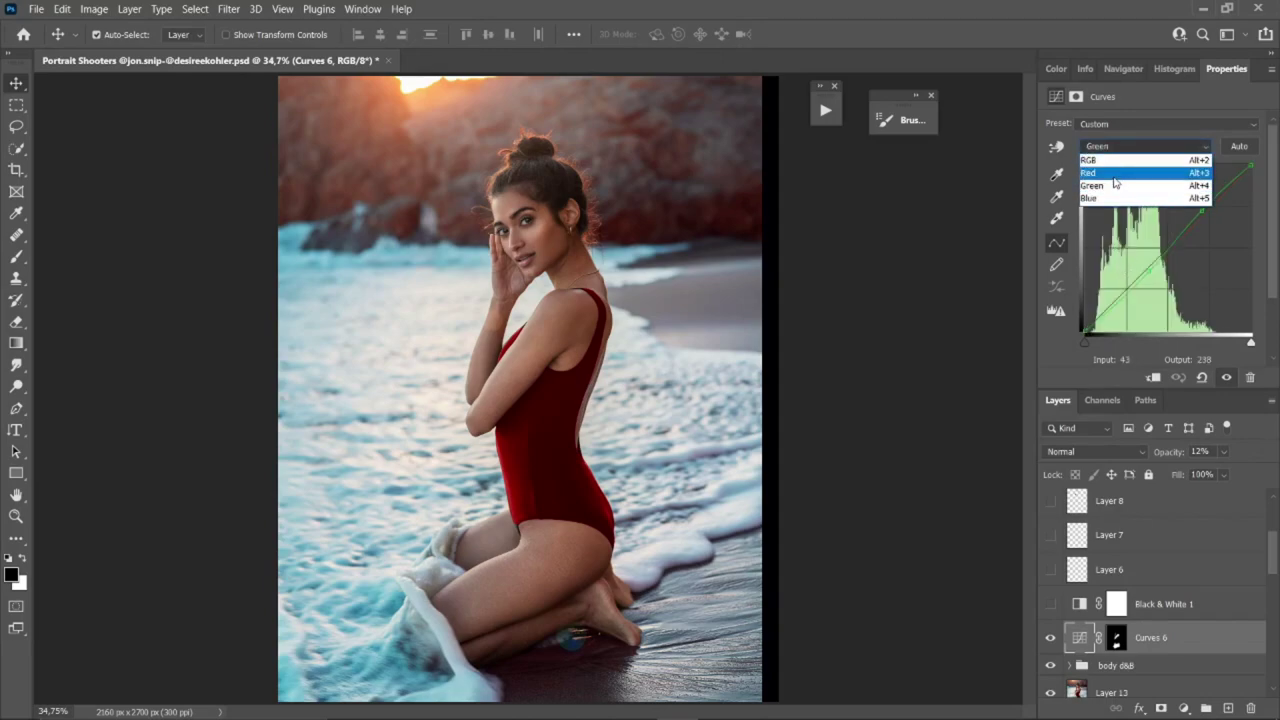
click(1111, 175)
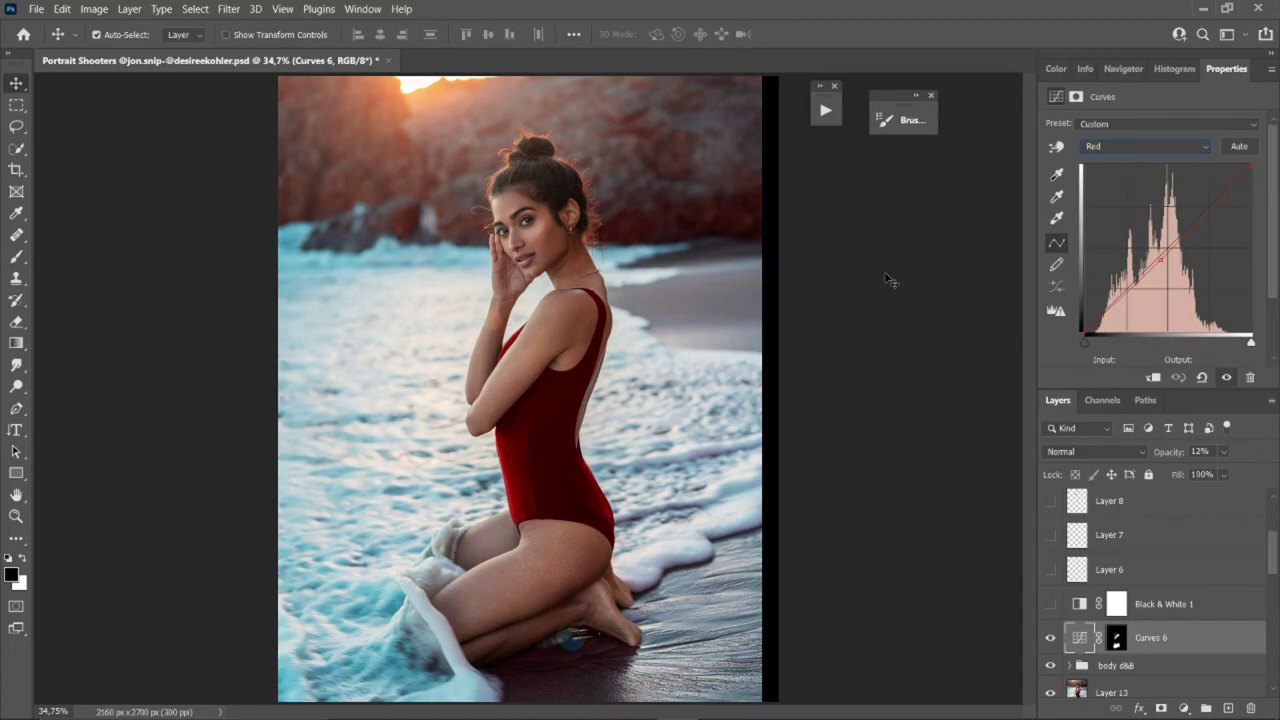
Select the Curves 6 mask and toggle the layer off and on to compare
click(1117, 641)
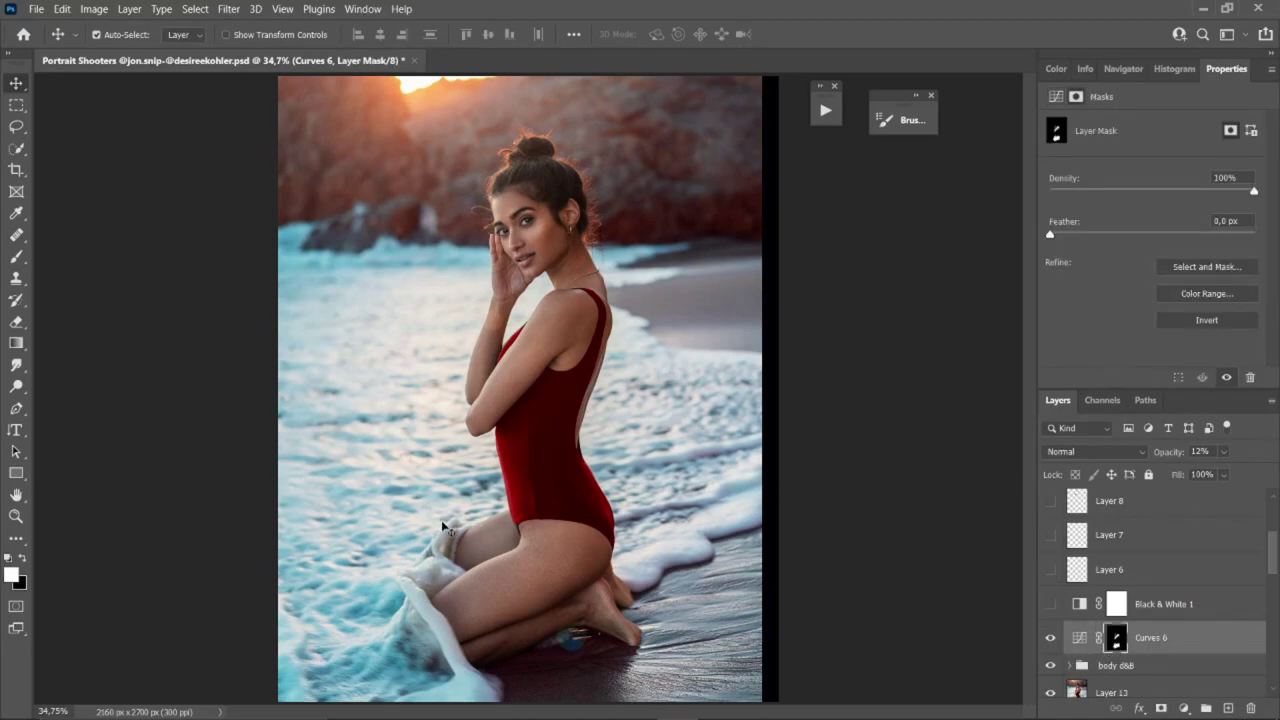
click(1051, 639)
click(1051, 639)
Select Layer 6 and switch on the visibility of Layers 6, 7 and 8
scroll(1258, 576, up, 2)
click(1086, 645)
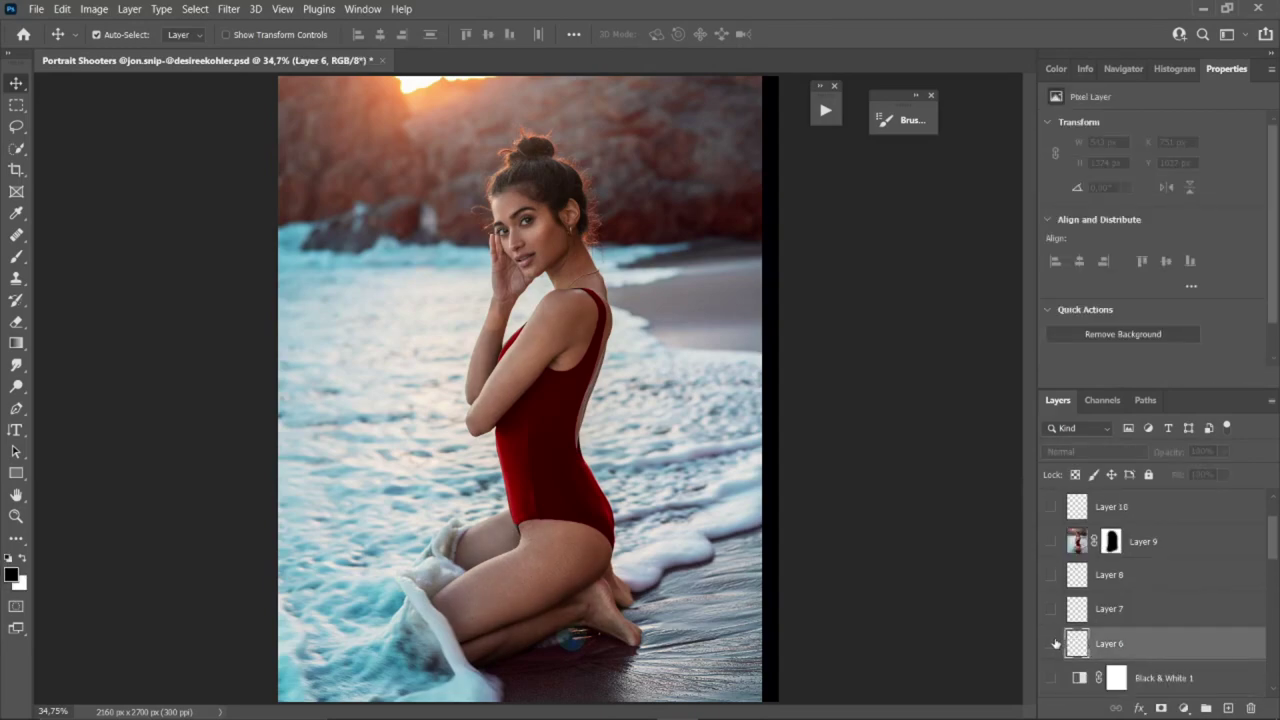
click(1050, 645)
click(1051, 610)
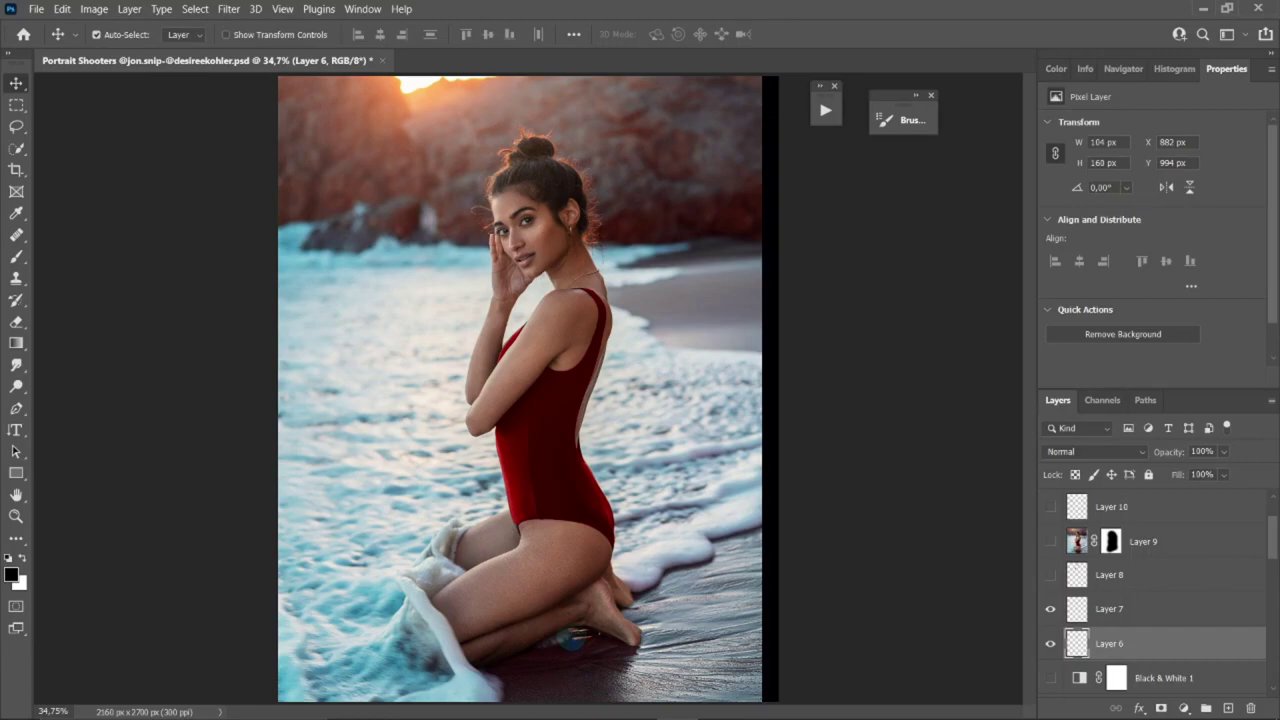
click(1050, 575)
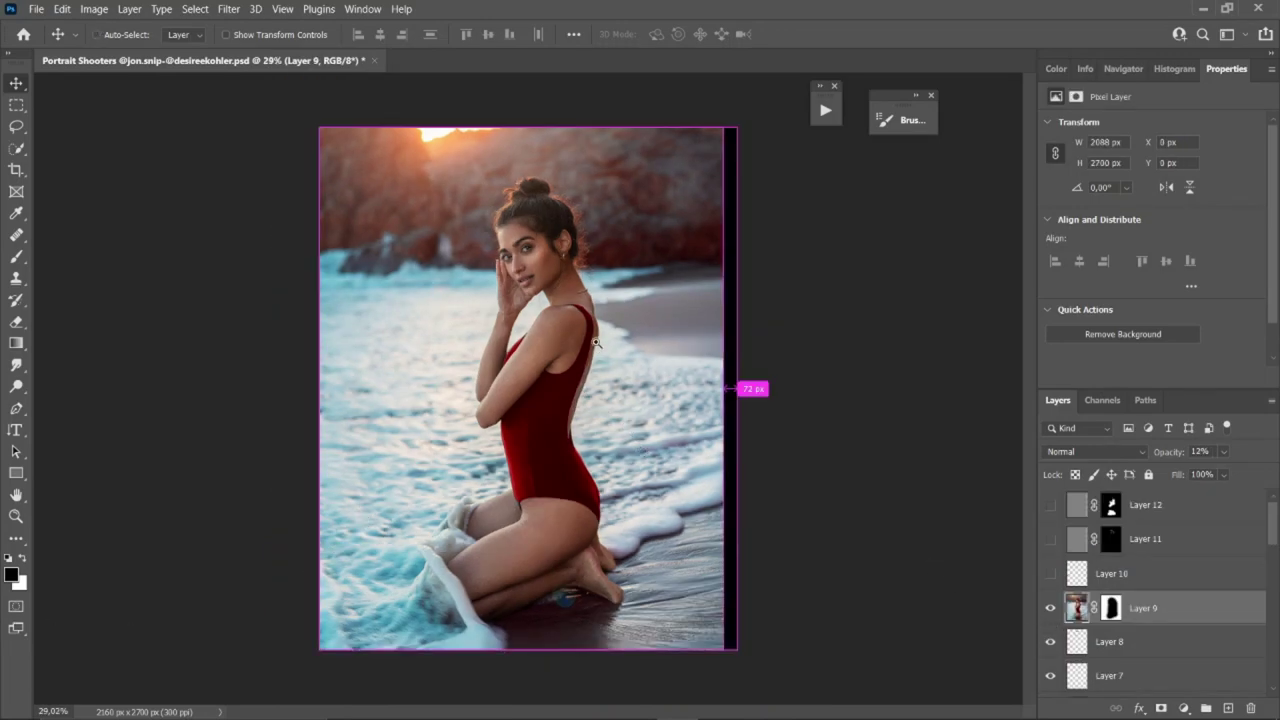
Fit the image on screen and open Radial Blur on Layer 9, then cancel it unapplied
key(ctrl+0)
click(228, 9)
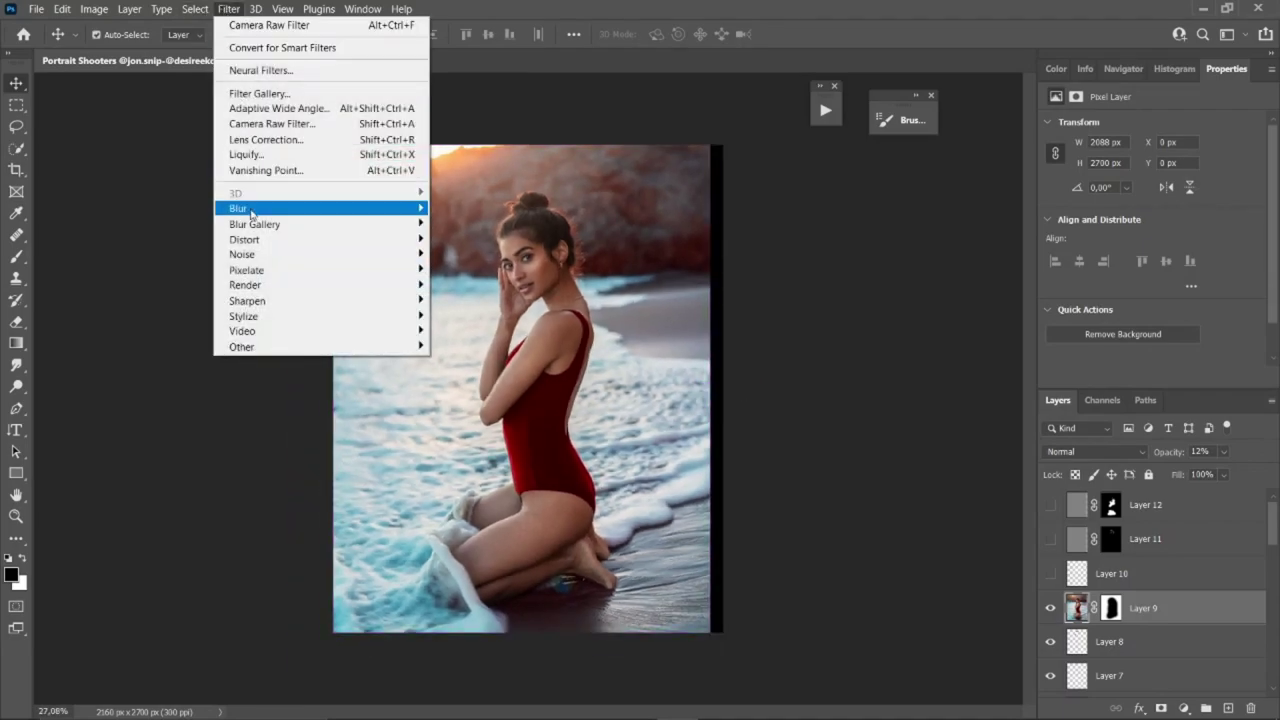
mouse_move(283, 211)
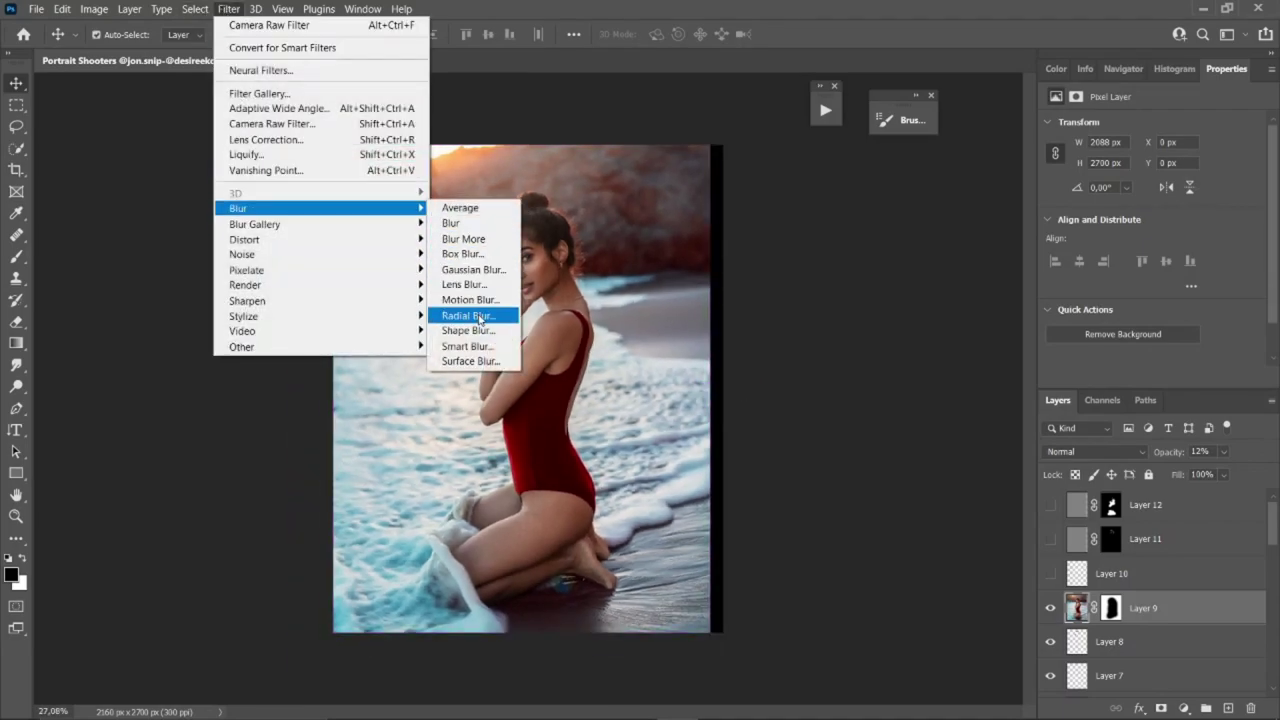
click(466, 315)
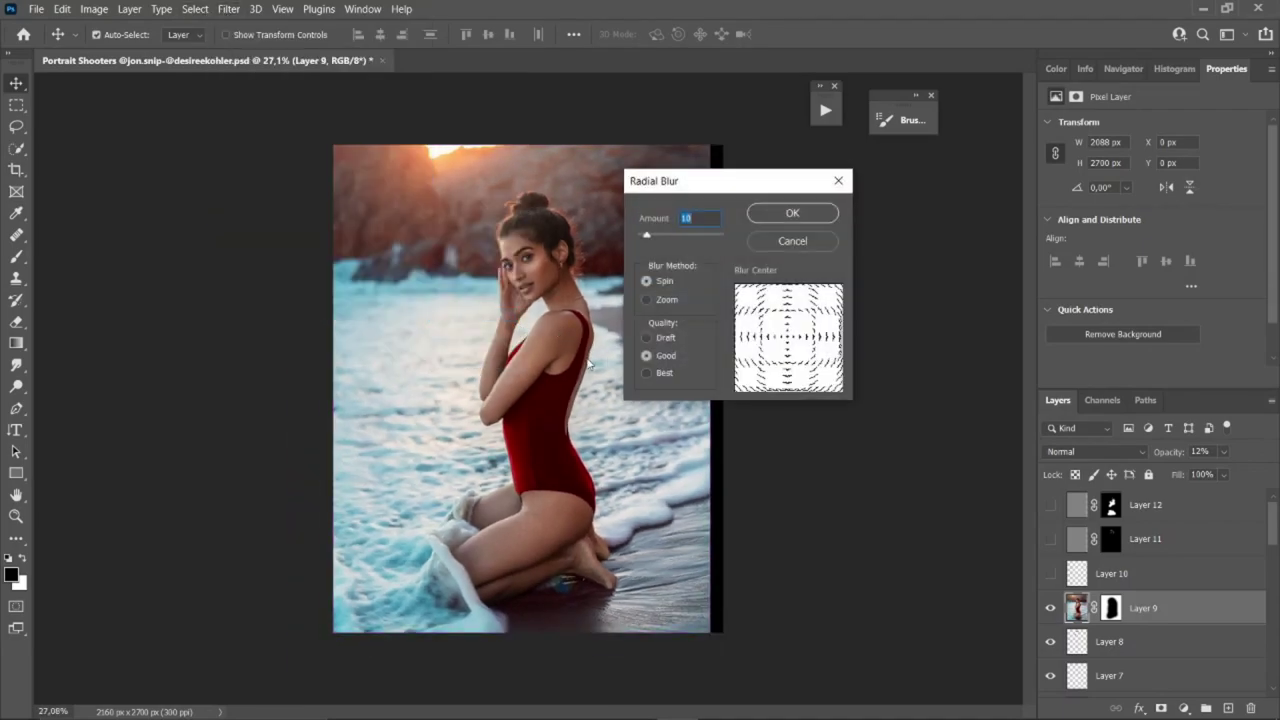
click(811, 241)
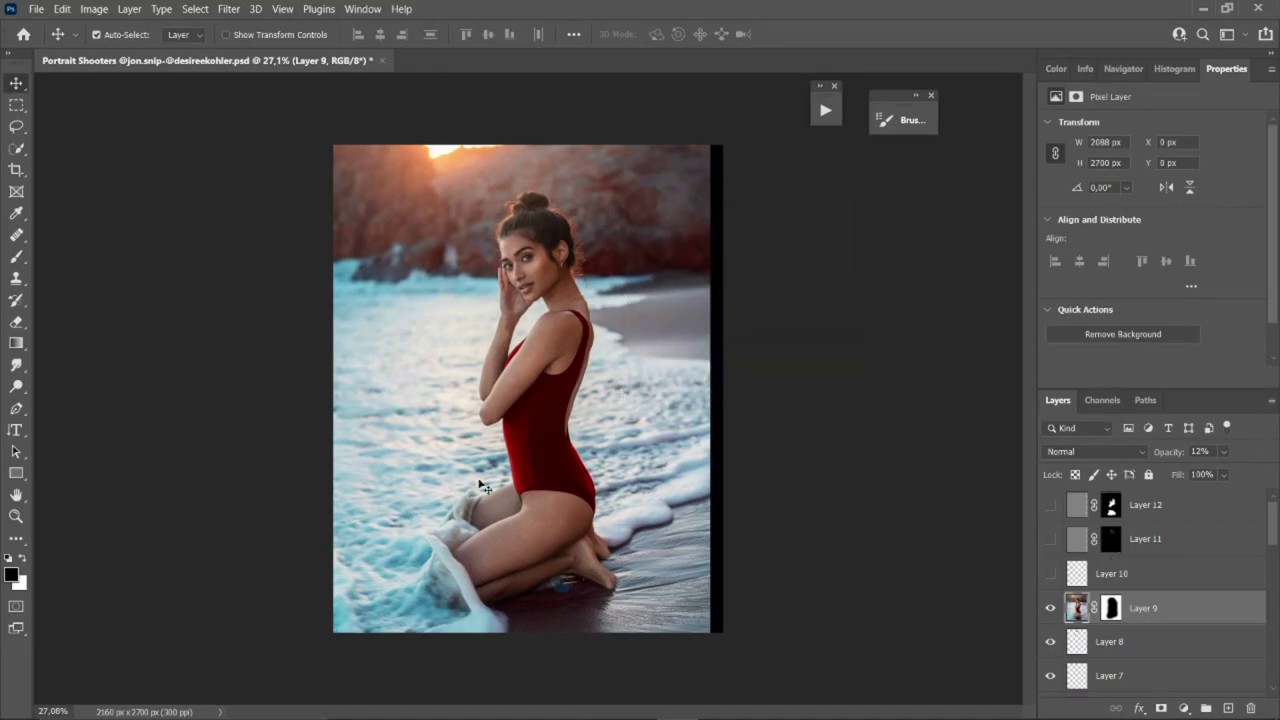
Test higher opacities on Layer 9, then settle it back to about 16%
scroll(530, 420, up, 3)
scroll(596, 314, down, 2)
scroll(596, 314, down, 1)
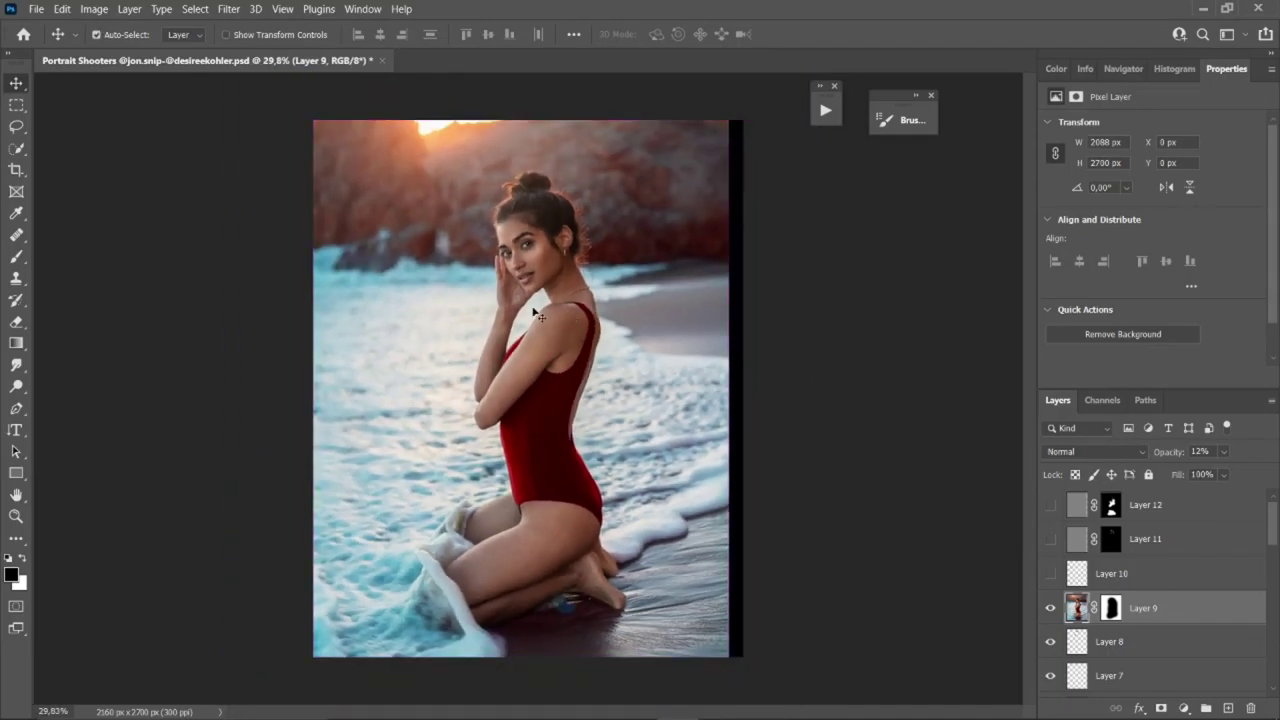
click(1223, 452)
drag(1205, 470, 1248, 474)
click(1202, 471)
drag(1207, 474, 1249, 473)
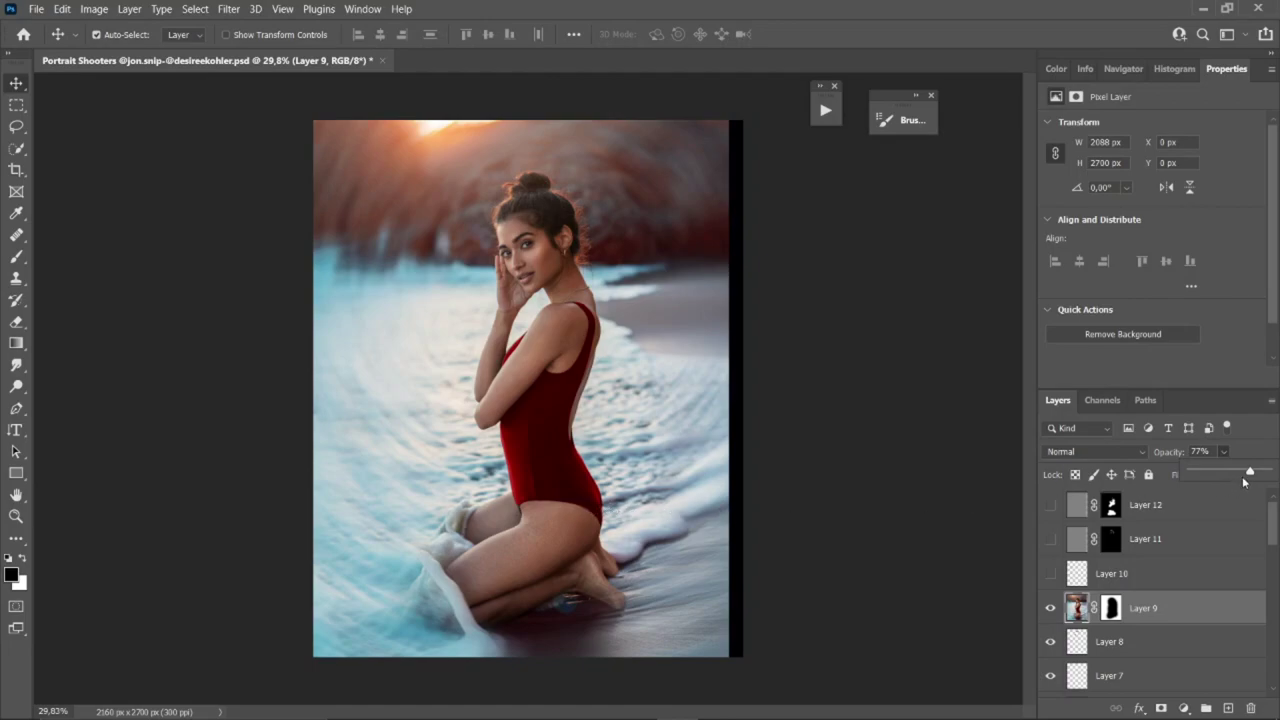
click(1205, 472)
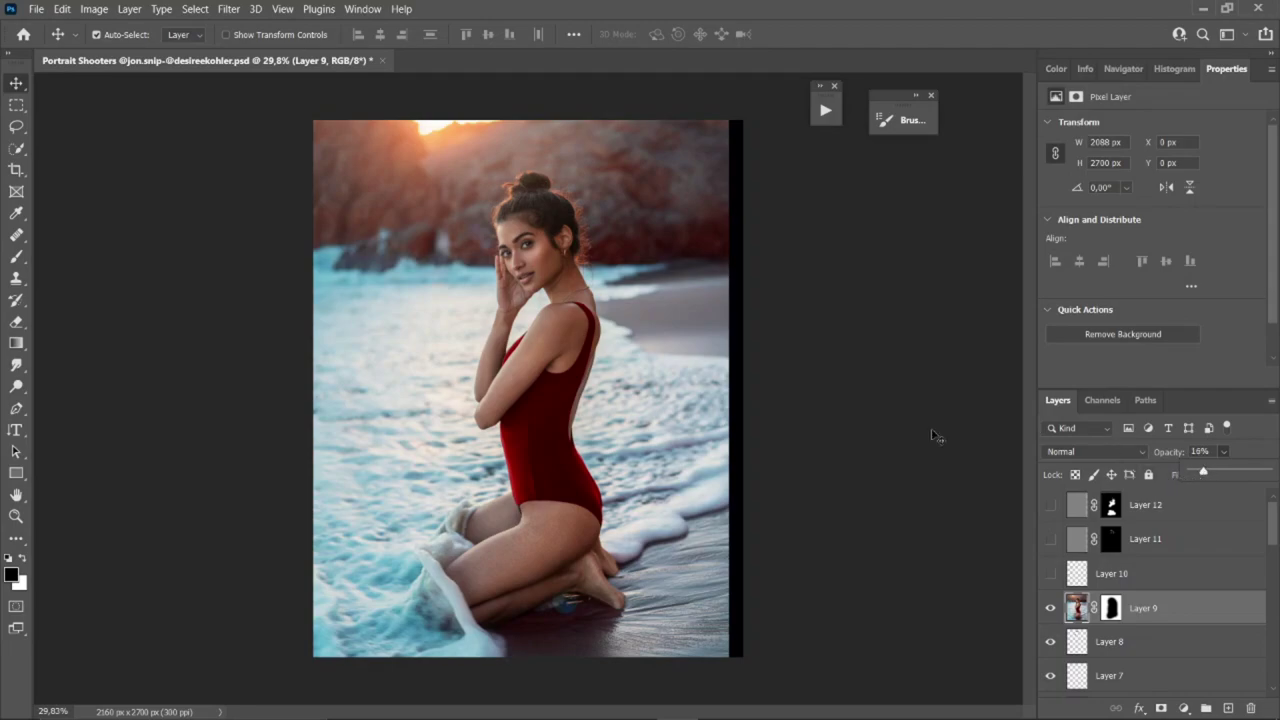
Add a new Soft Light layer above Layer 10 for brush painting
click(1135, 574)
key(b)
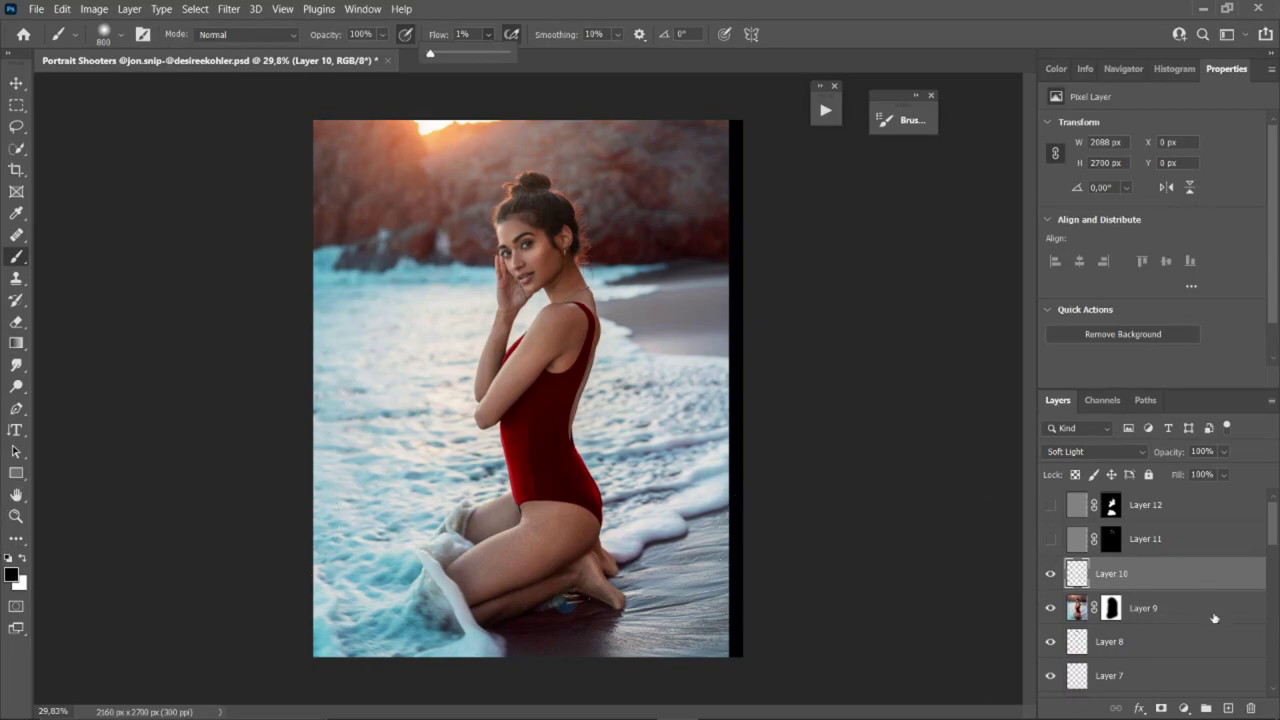
click(1229, 708)
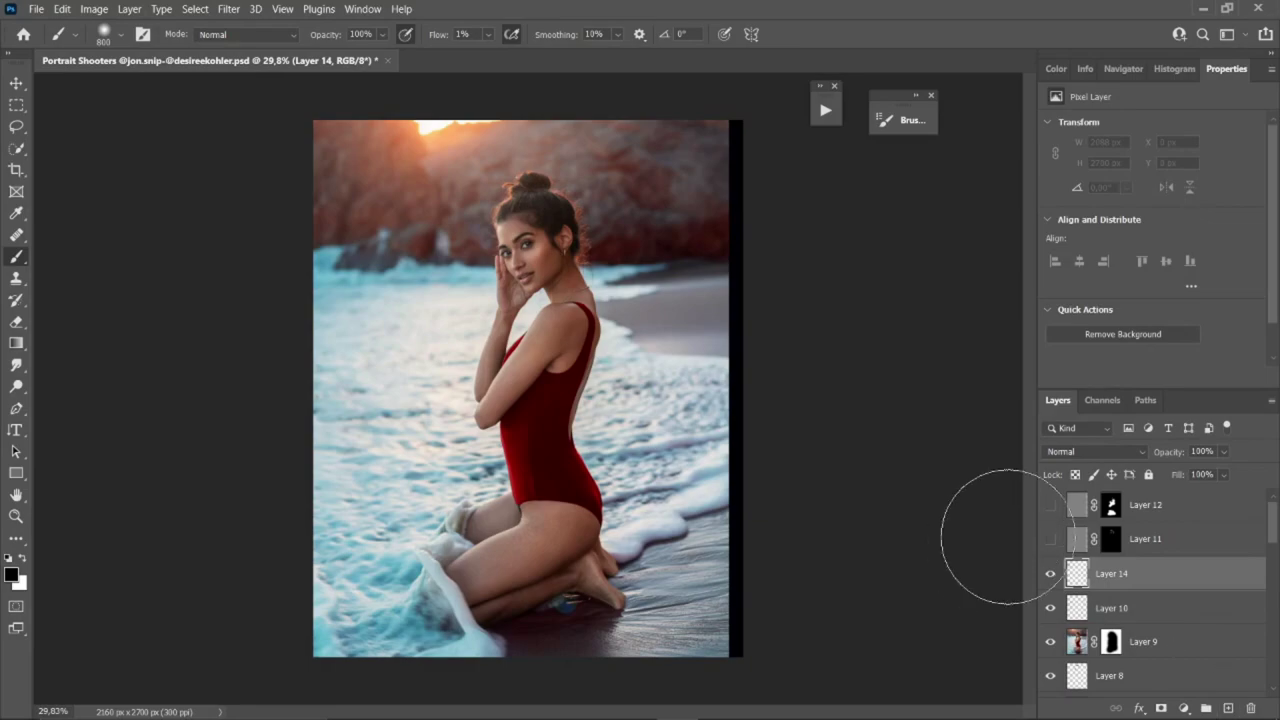
click(1084, 455)
click(1075, 516)
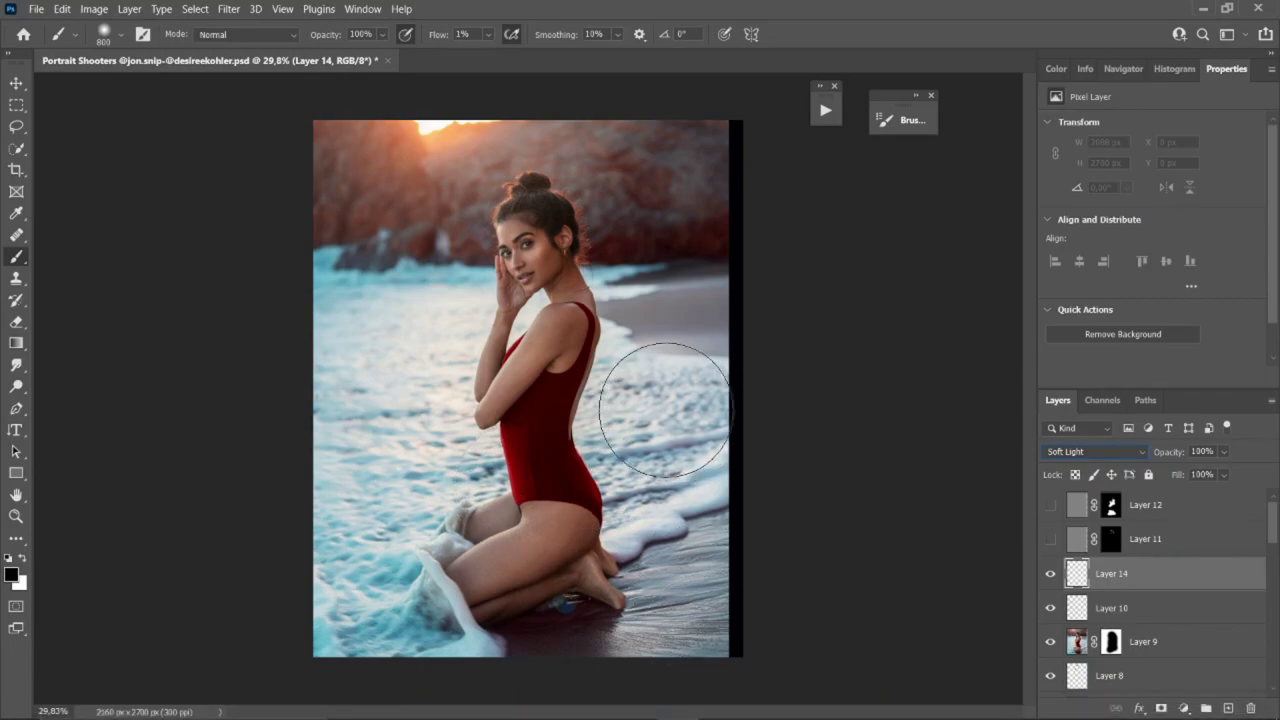
Paint faint white strokes over the rocks and water, then hide Layer 14 and show Layer 10
mouse_move(683, 241)
mouse_down()
mouse_move(657, 229)
mouse_move(700, 271)
mouse_up()
drag(667, 449, 620, 452)
key(x)
mouse_move(389, 298)
mouse_down()
mouse_move(452, 145)
mouse_move(412, 225)
mouse_move(269, 373)
mouse_up()
click(1050, 575)
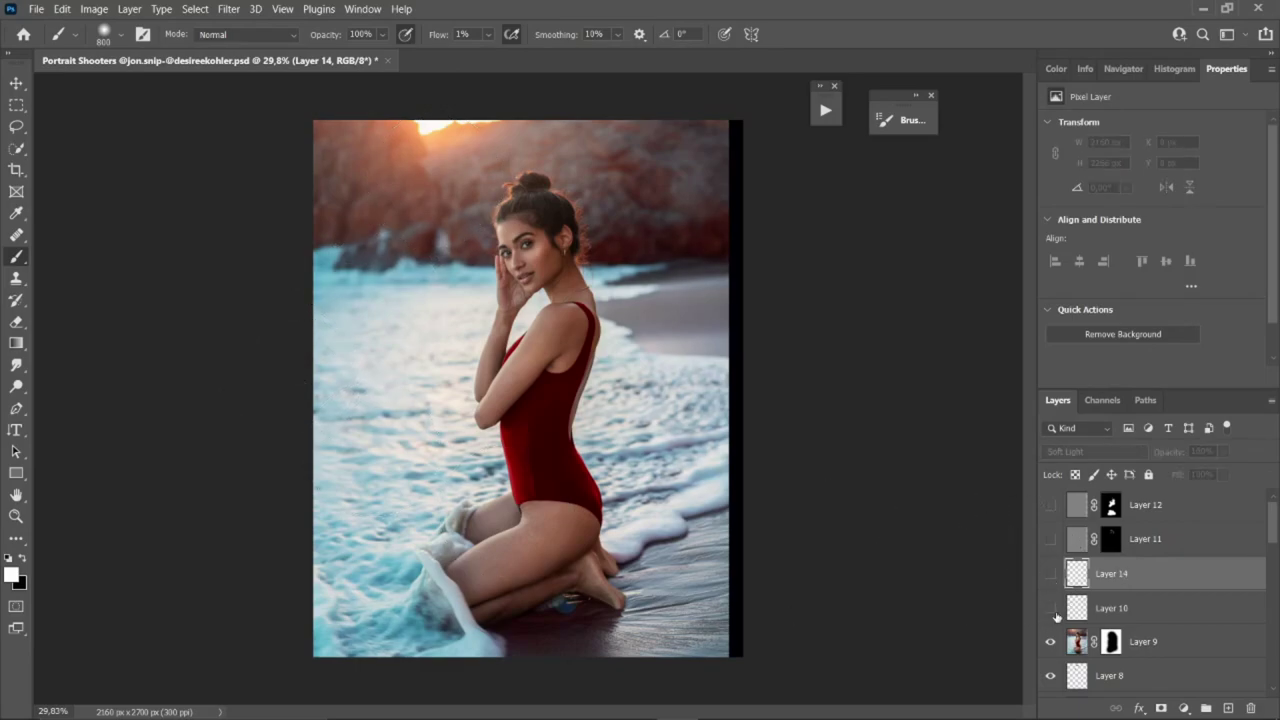
click(1051, 609)
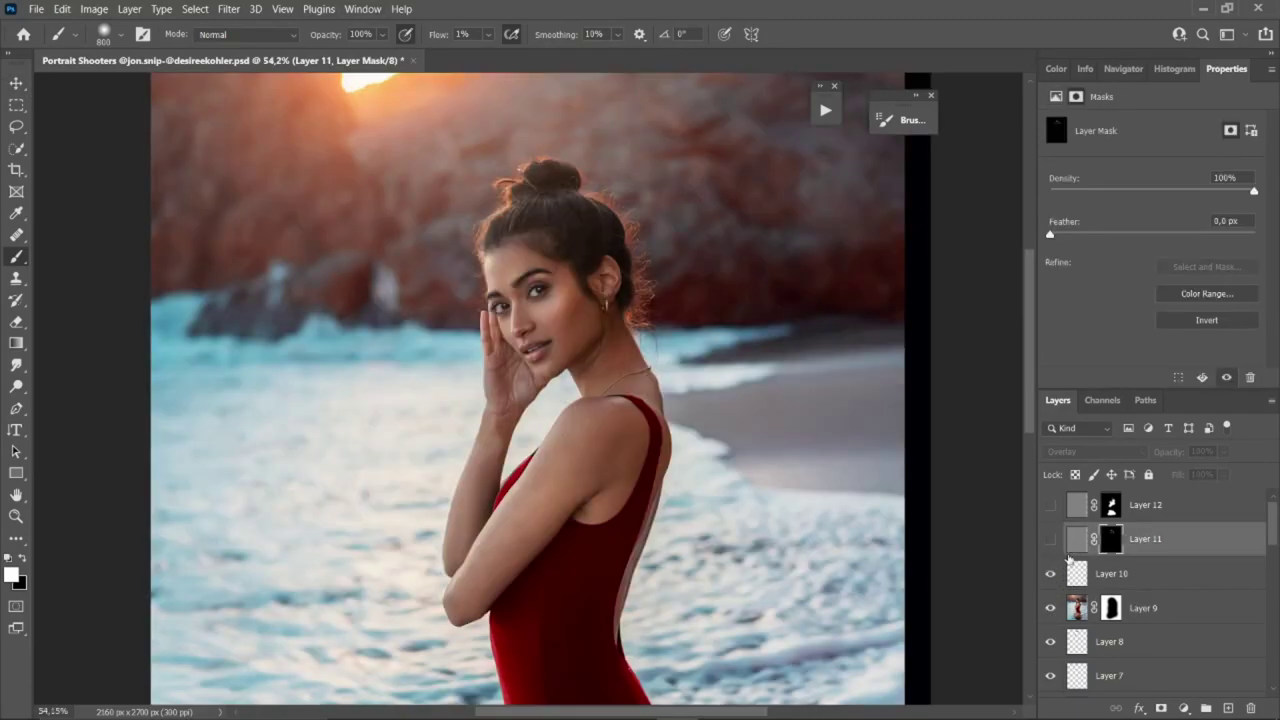
Apply a 3.4 px High Pass filter to Layer 11's pixels
click(1072, 540)
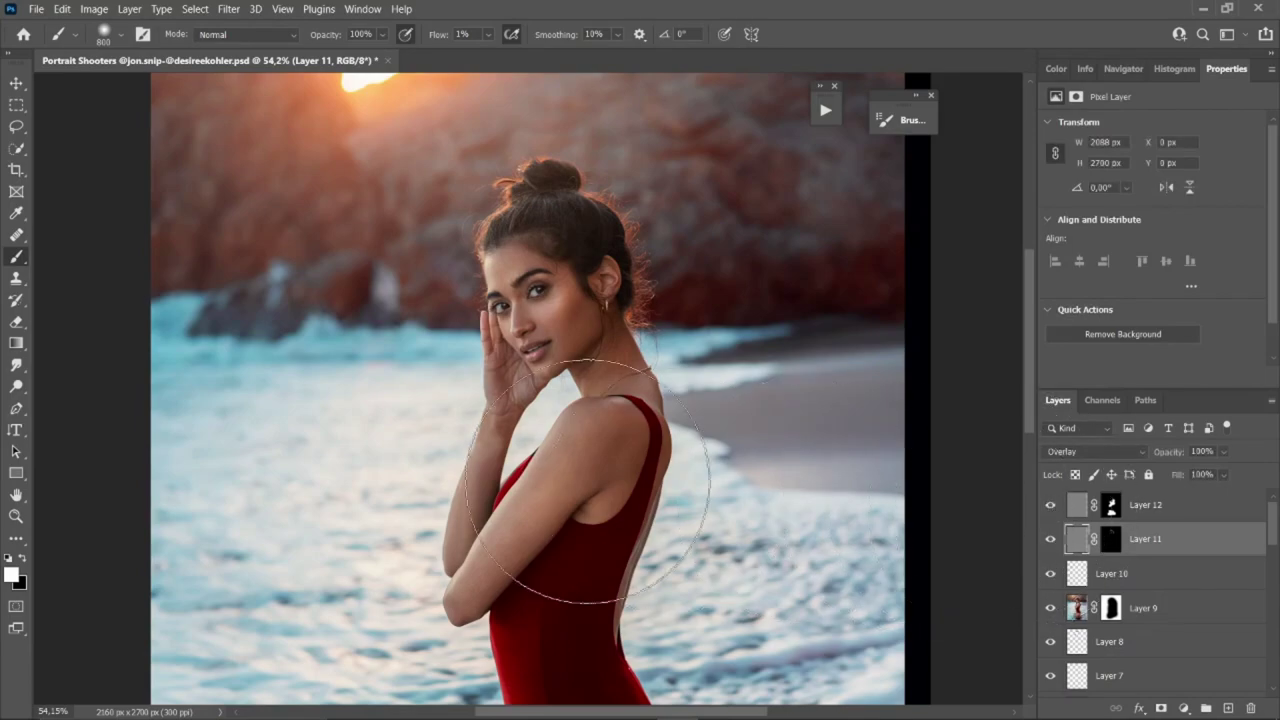
scroll(545, 333, down, 4)
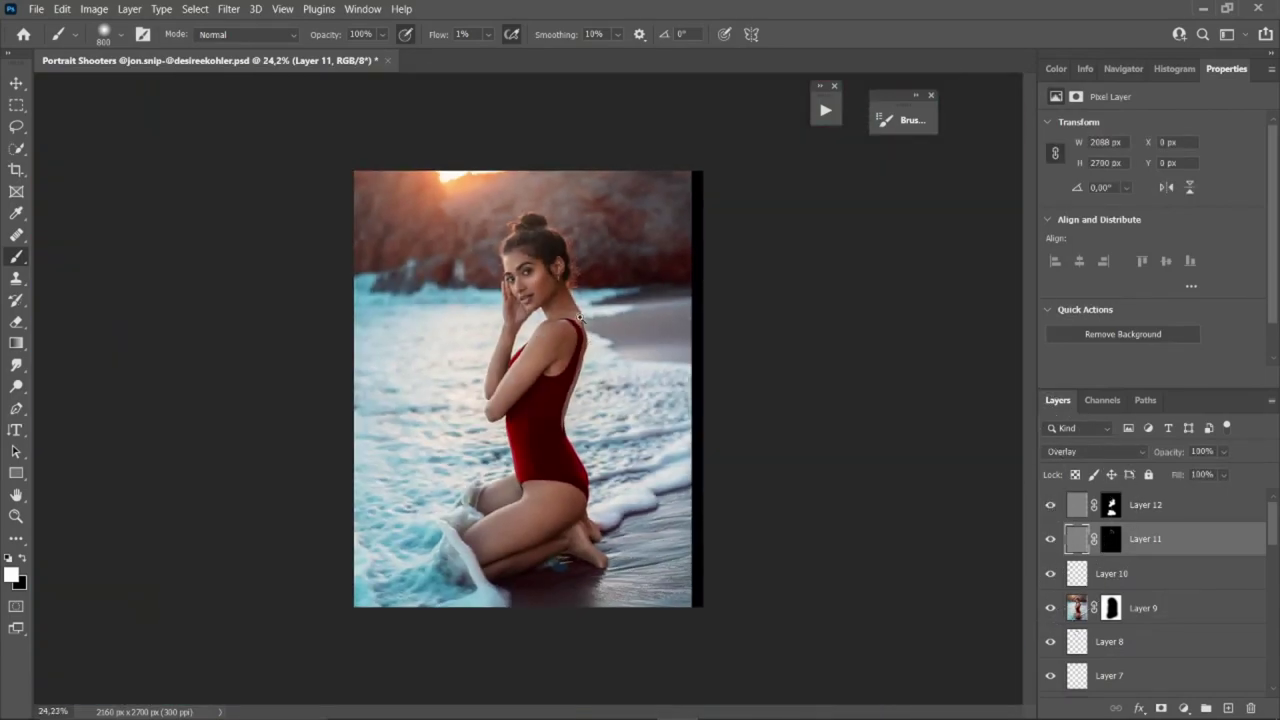
scroll(592, 295, up, 1)
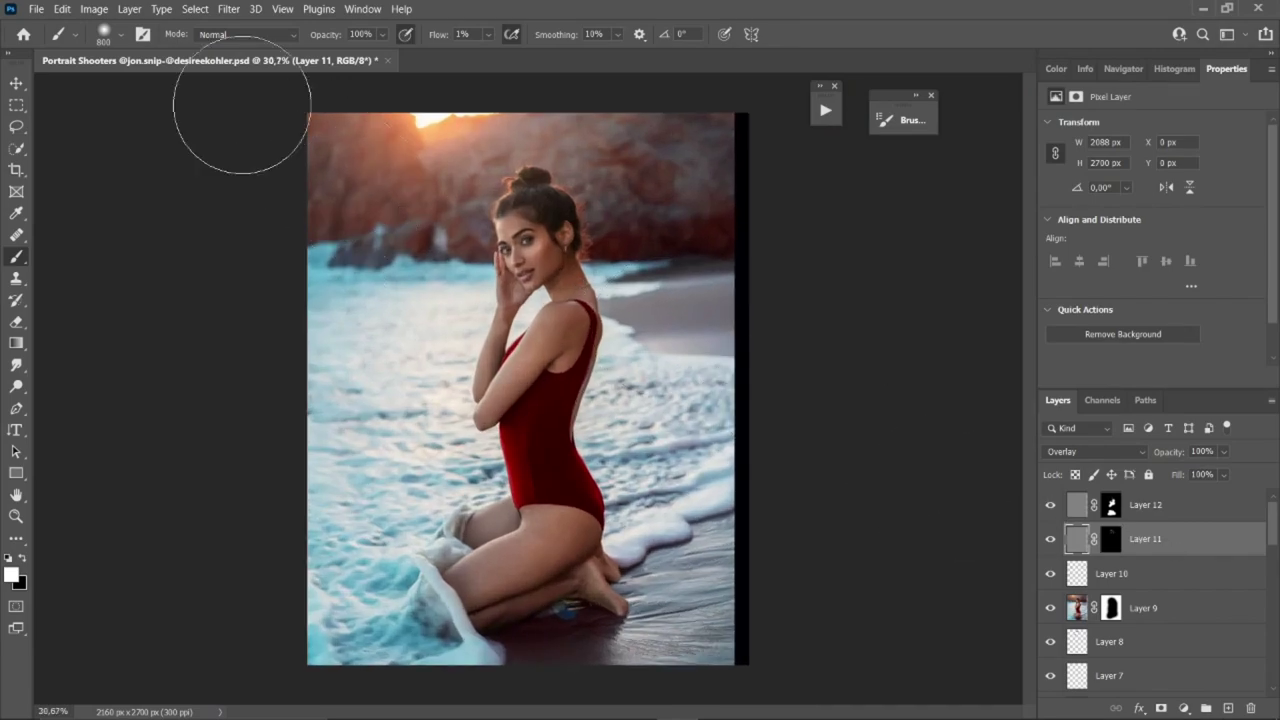
click(229, 9)
mouse_move(300, 347)
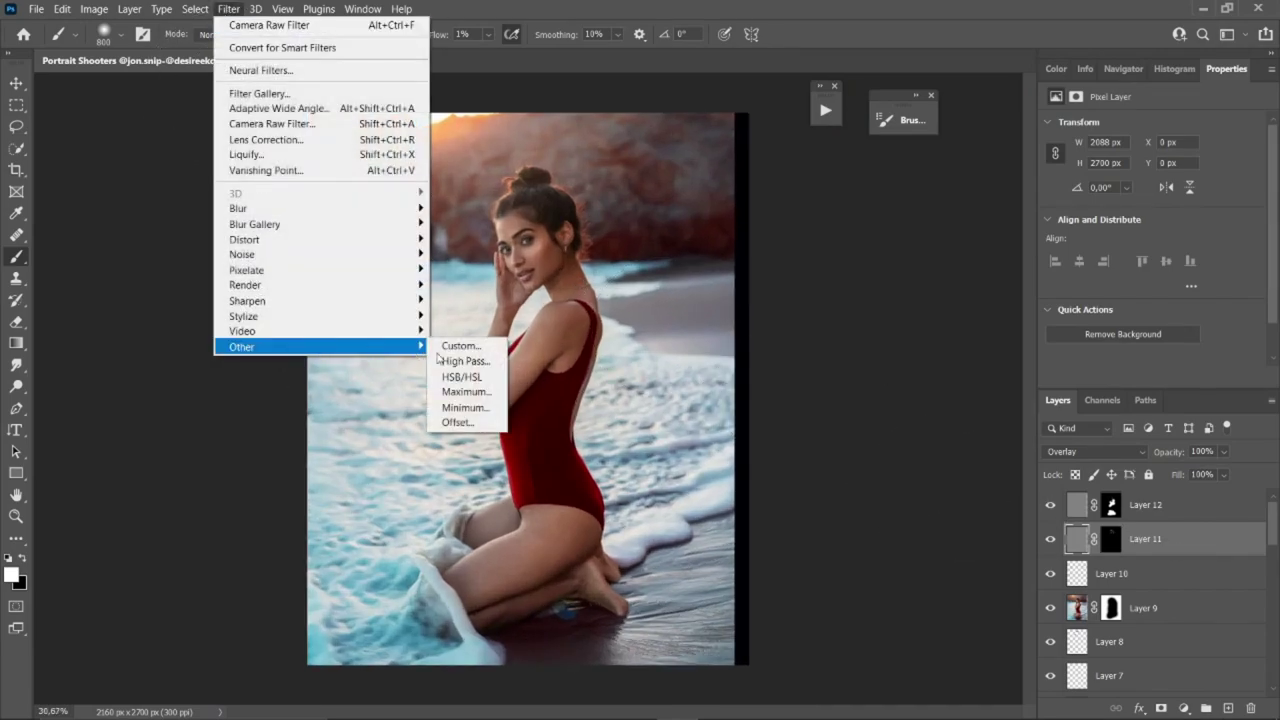
click(450, 364)
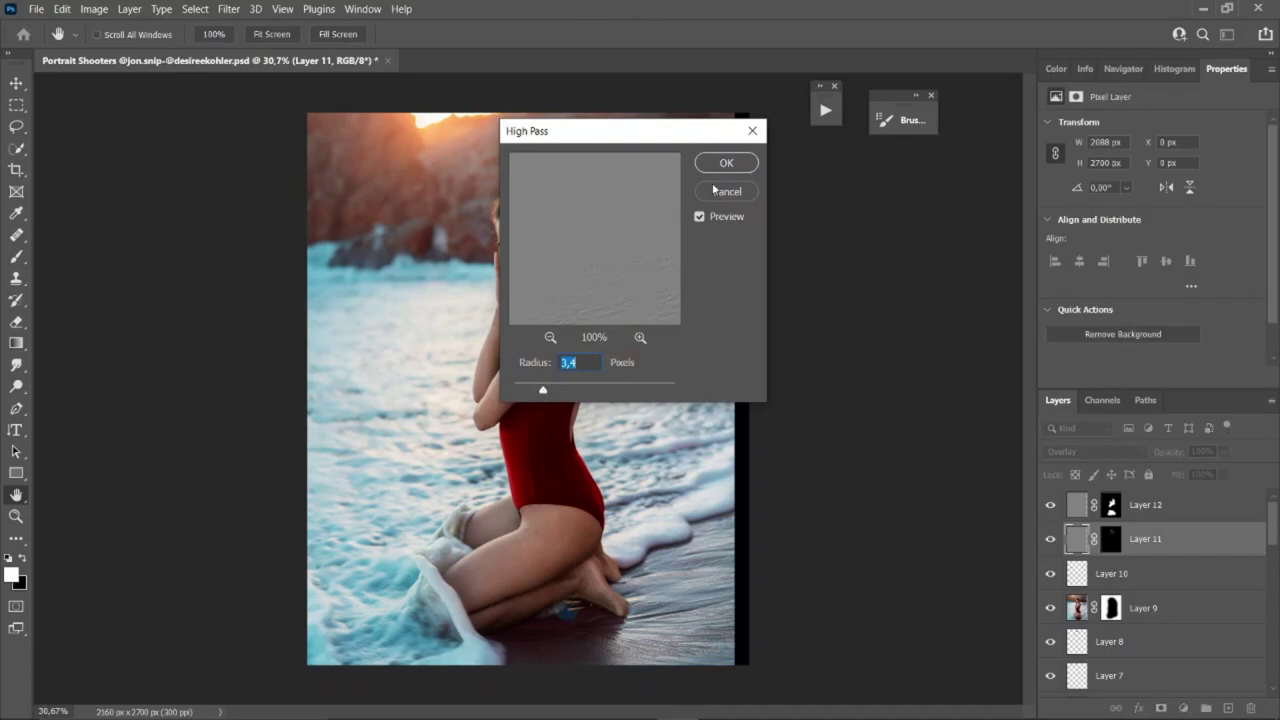
key(Return)
Set Layer 11's blend mode to Overlay and select Layer 12
key(b)
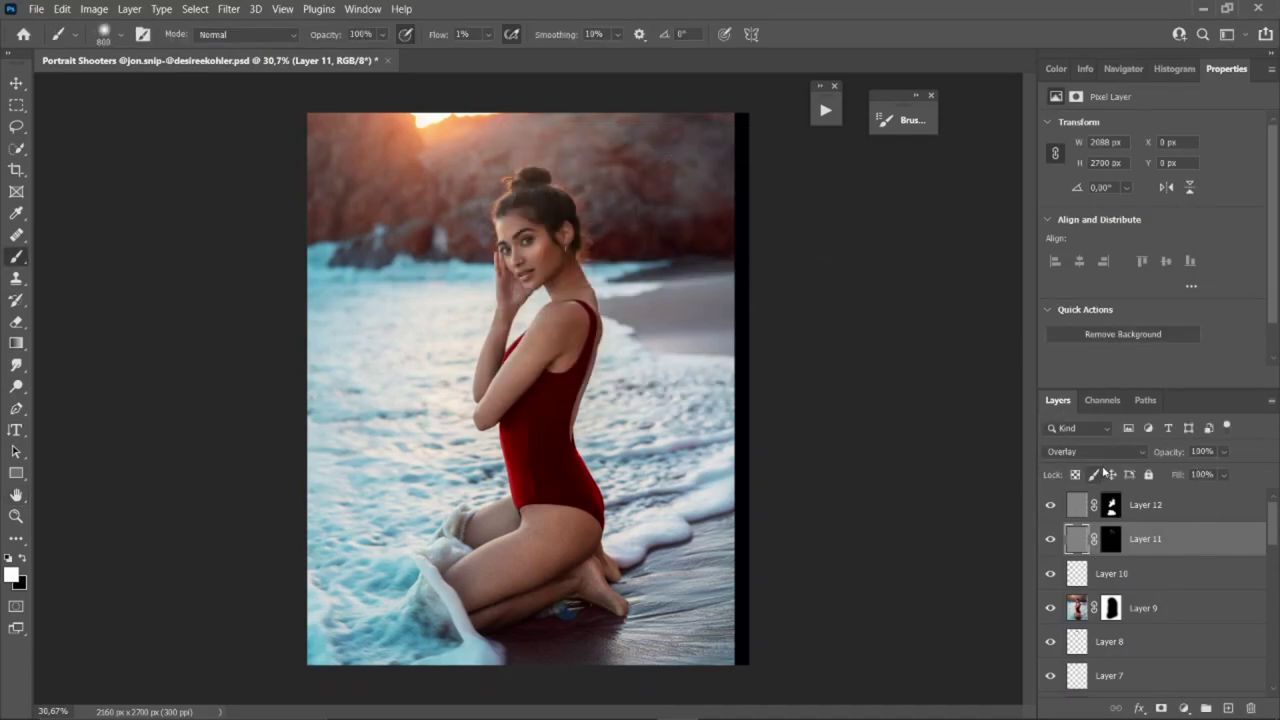
click(1095, 451)
click(1085, 503)
scroll(545, 230, up, 5)
scroll(606, 258, down, 5)
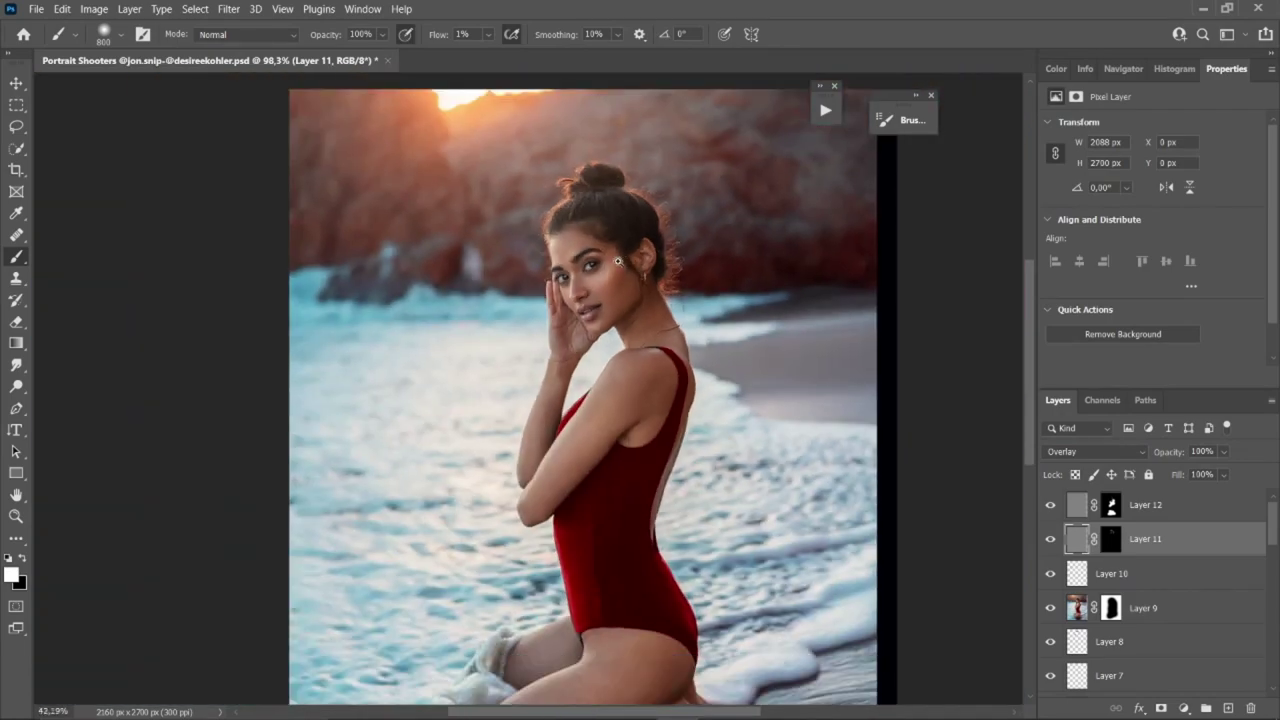
click(1197, 510)
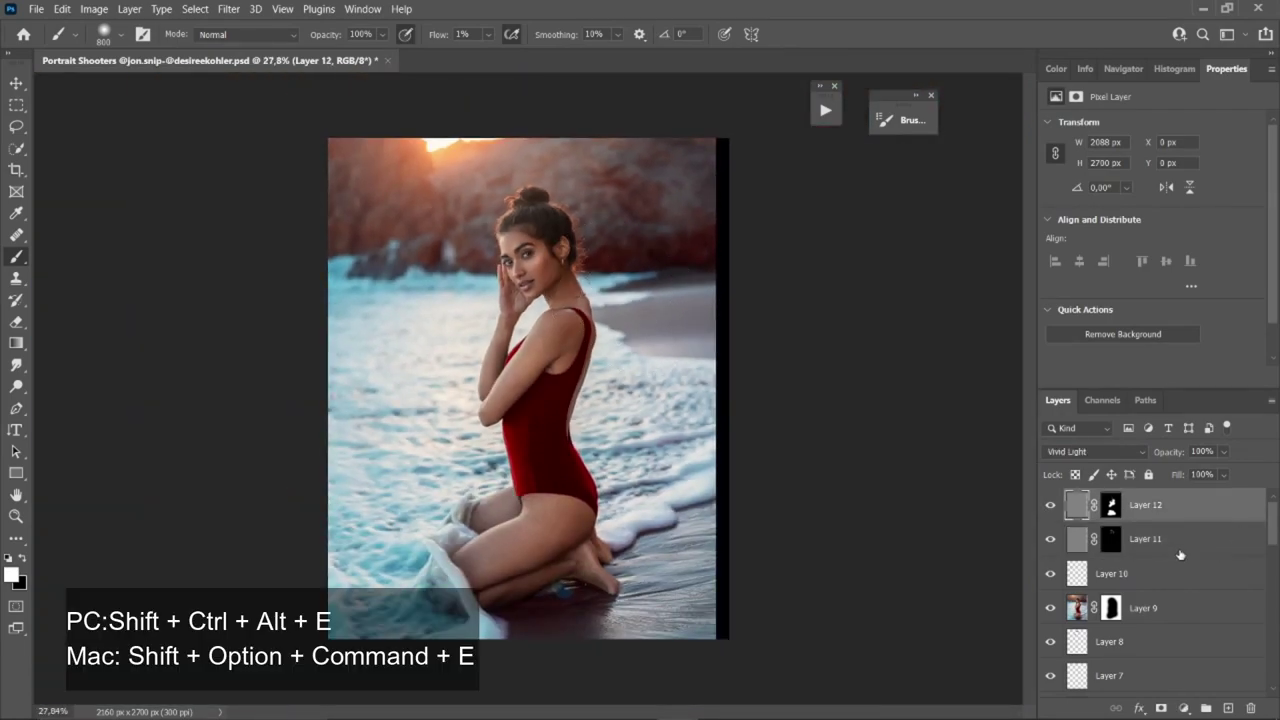
Stamp visible layers into Layer 14 and content-aware stretch its right strip over the black edge
key(shift+ctrl+alt+e)
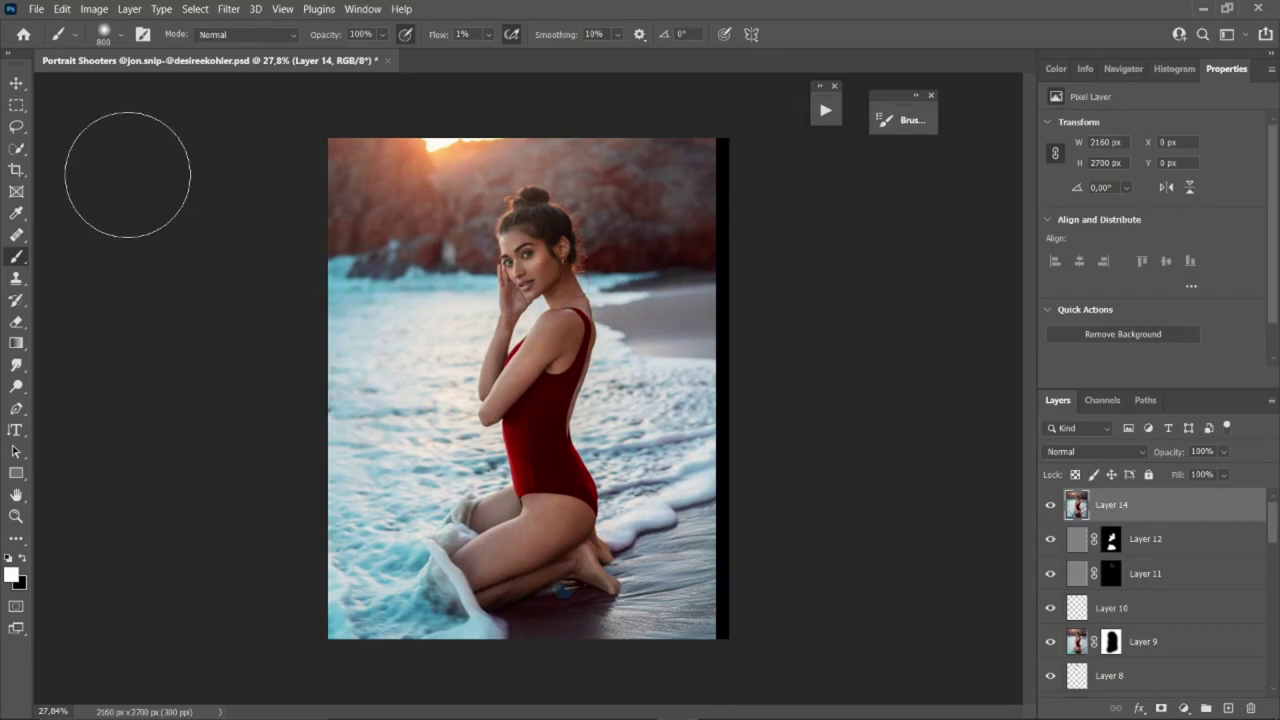
click(16, 106)
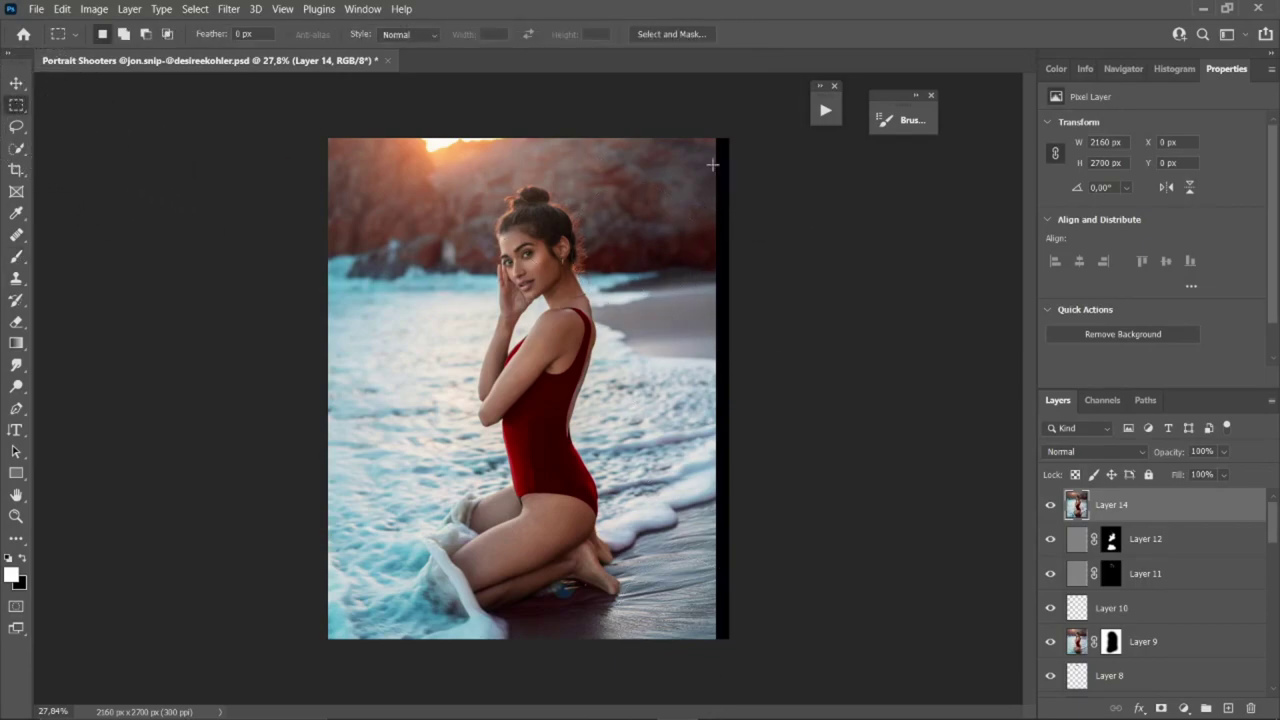
drag(680, 137, 765, 660)
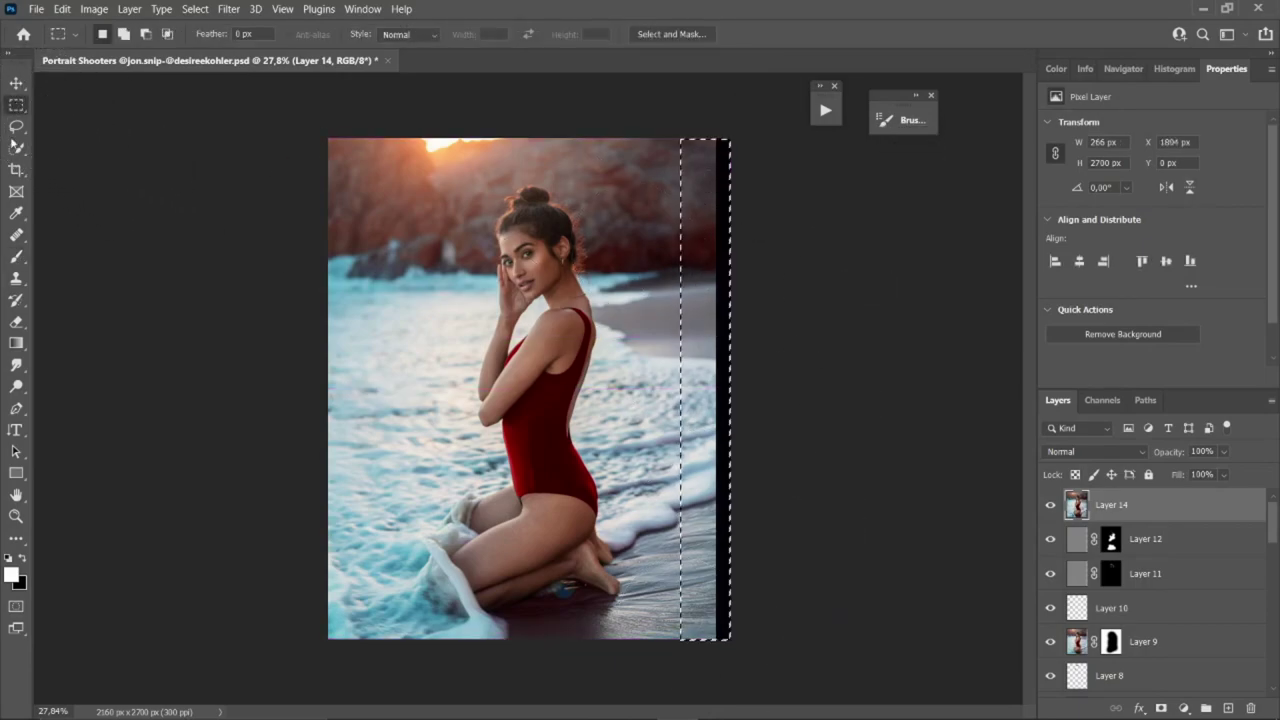
click(62, 9)
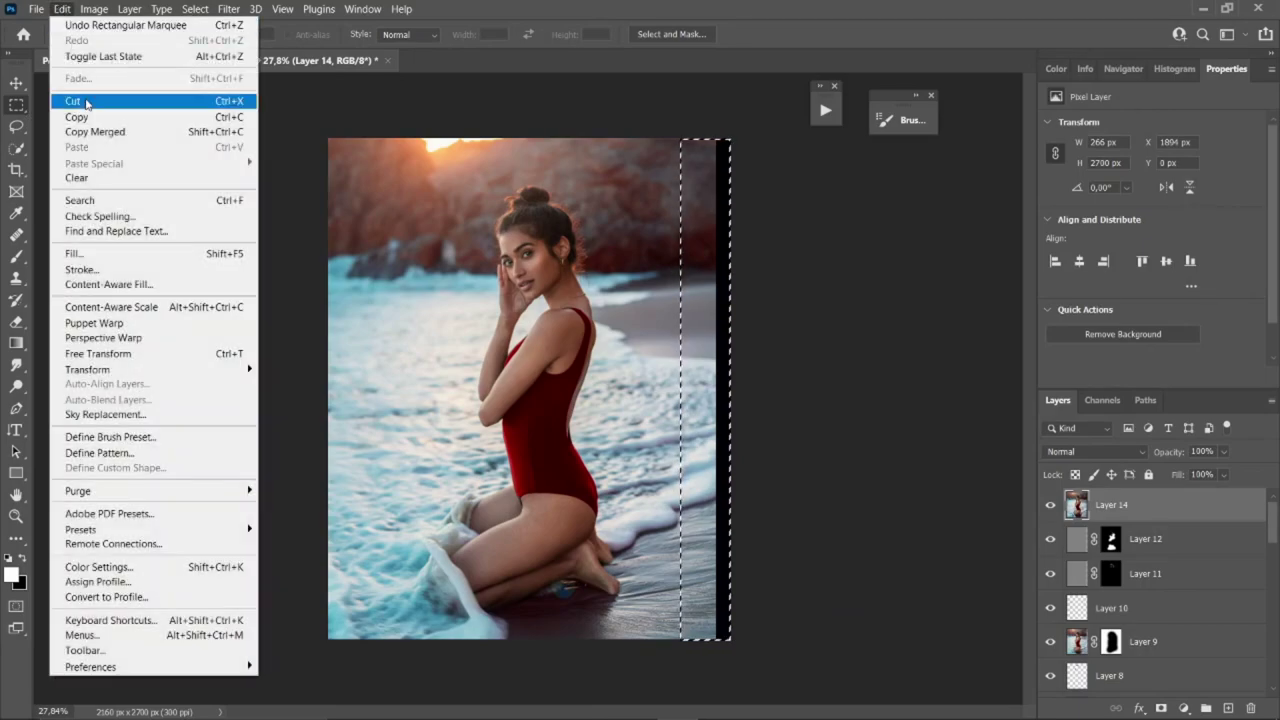
click(190, 306)
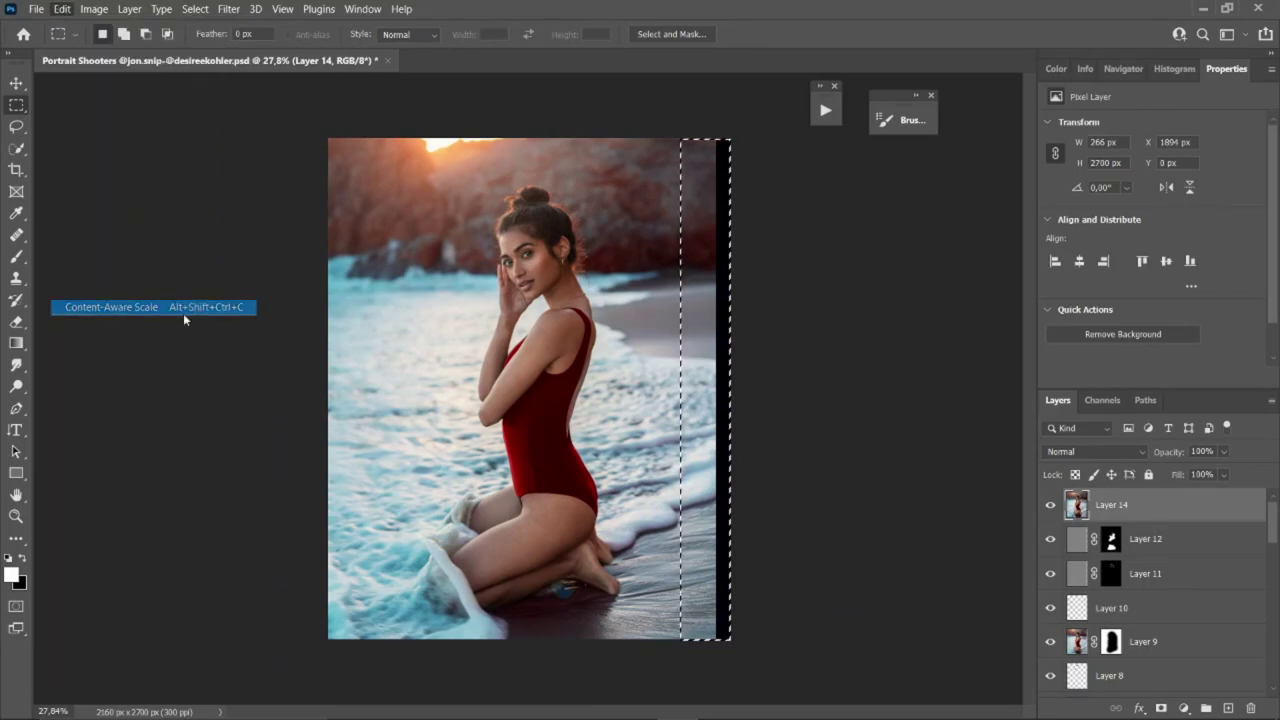
drag(731, 388, 763, 391)
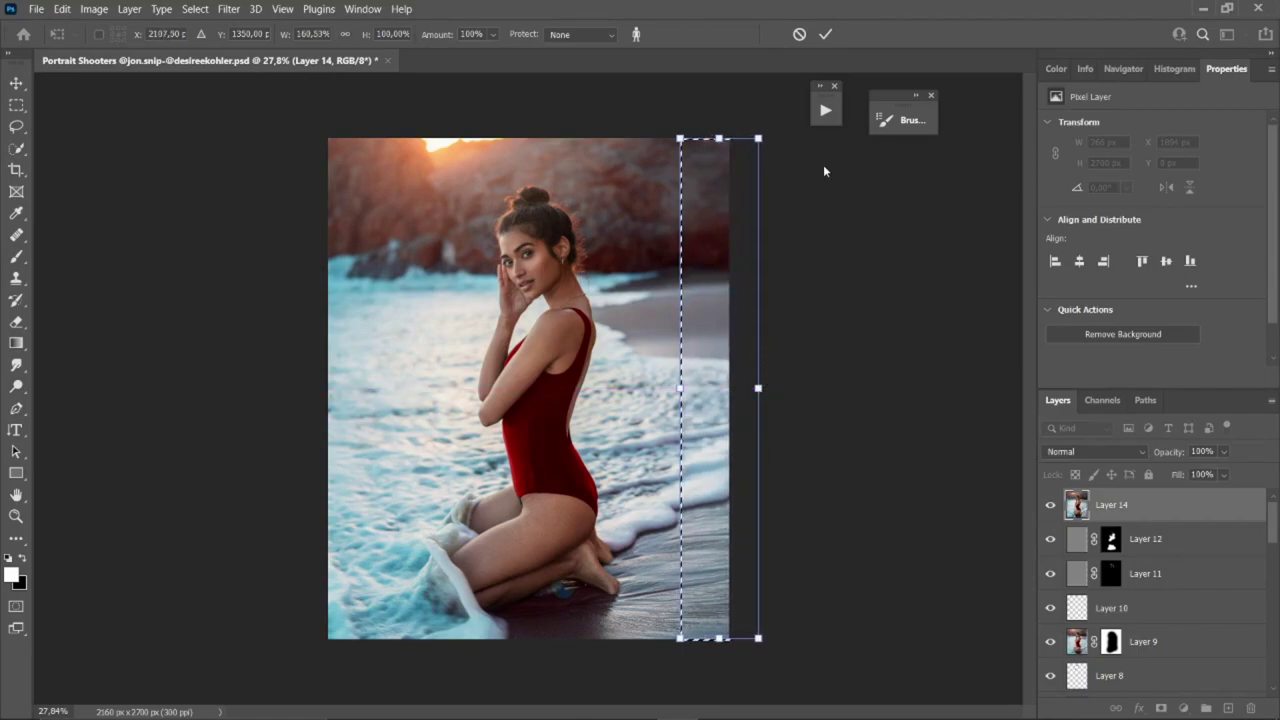
click(826, 36)
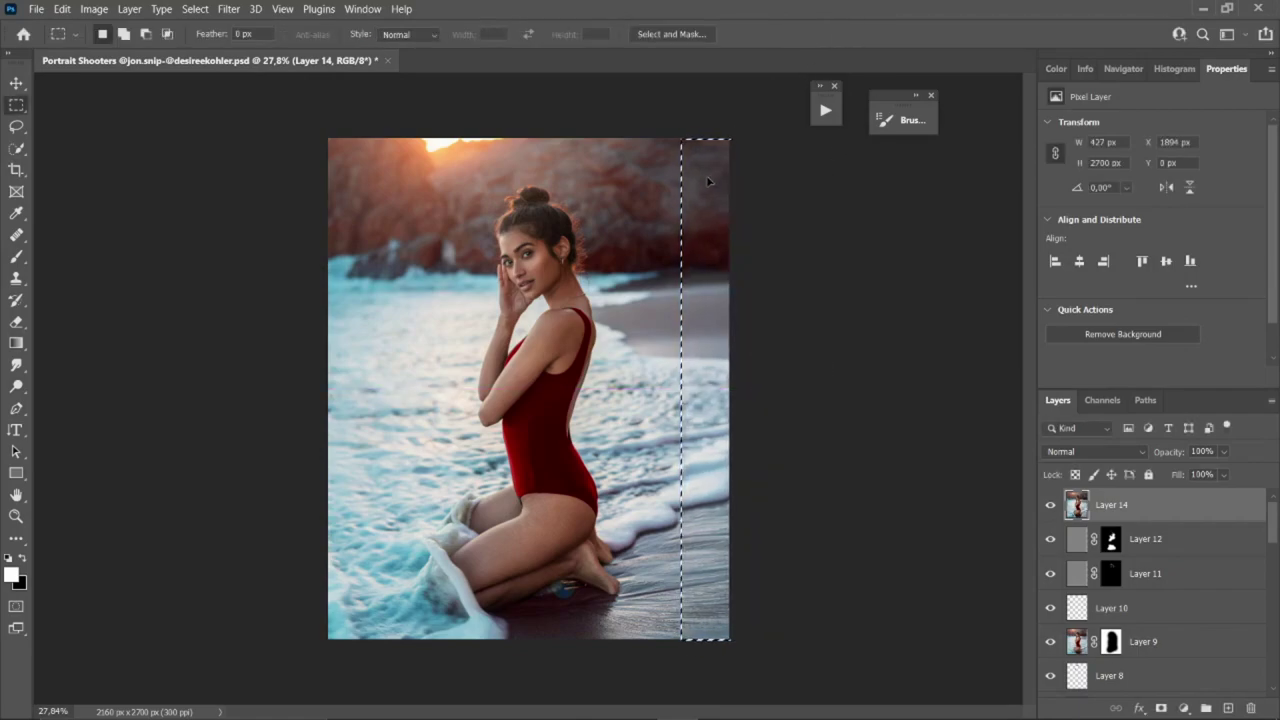
key(ctrl+d)
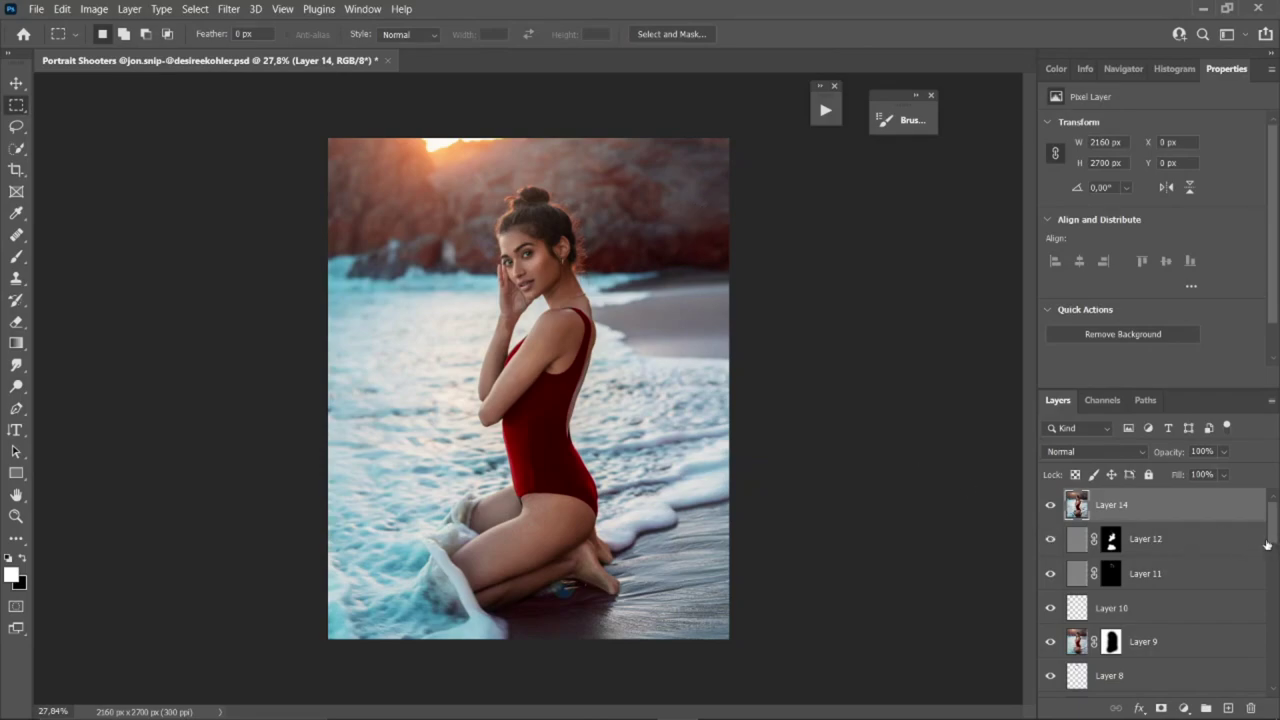
scroll(1201, 636, down, 10)
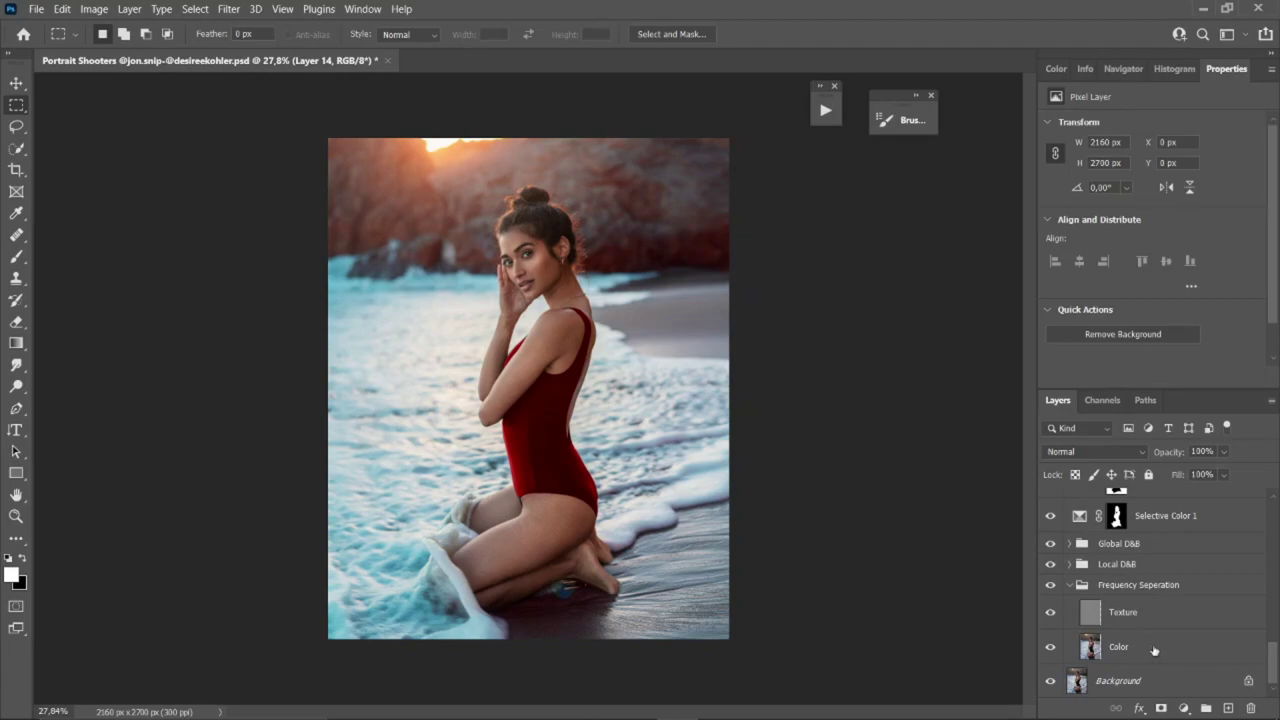
Group the layers from Layer 14 down to Color into Group 1, toggling it to compare
shift+click(1153, 651)
key(ctrl+g)
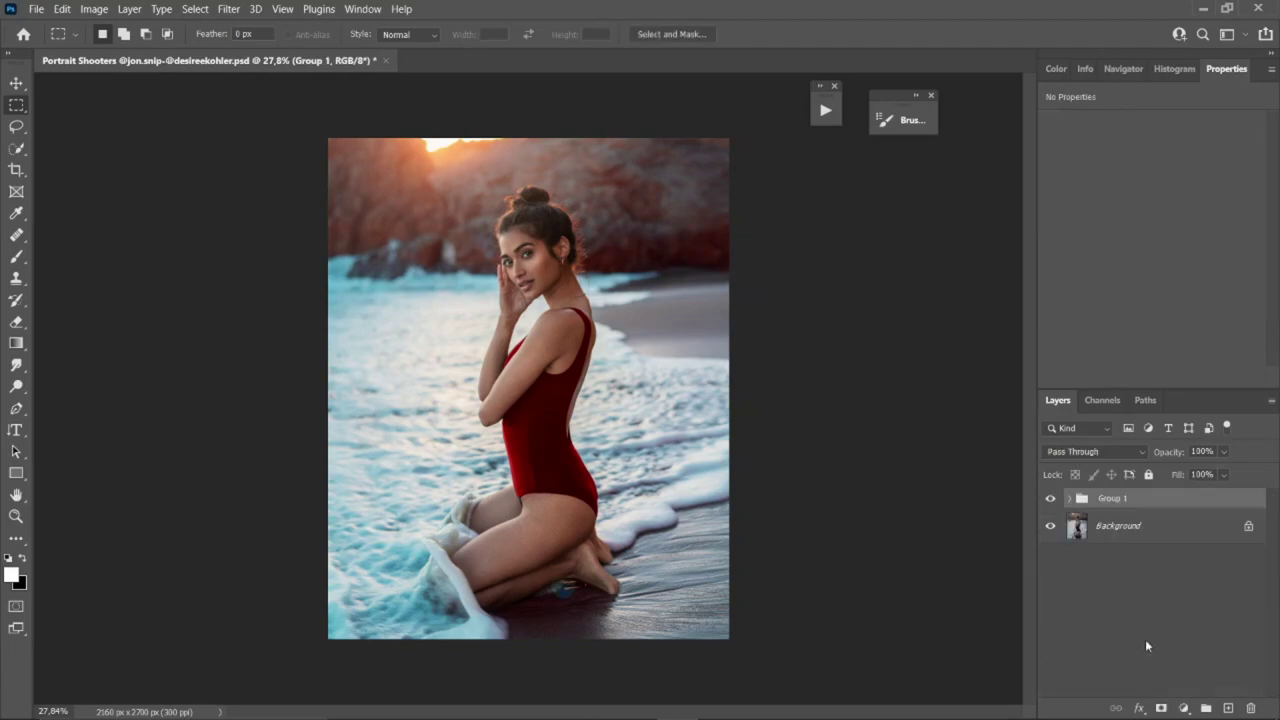
click(1051, 499)
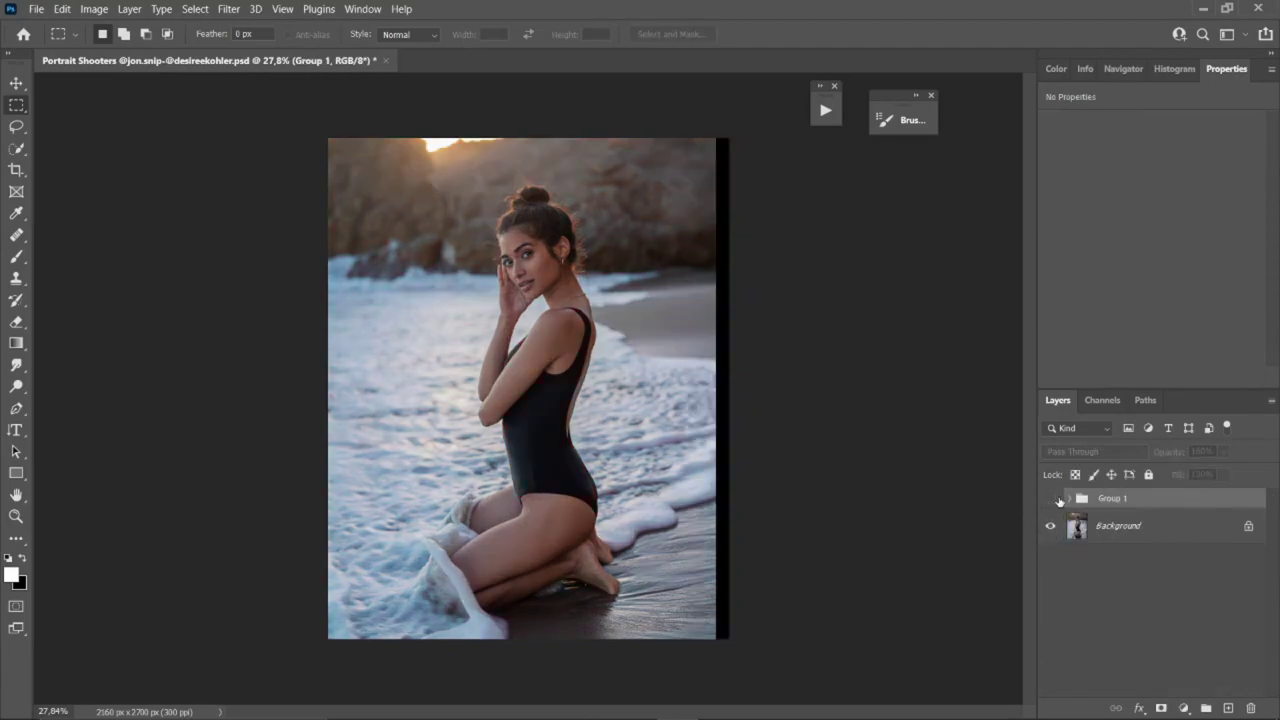
click(1051, 500)
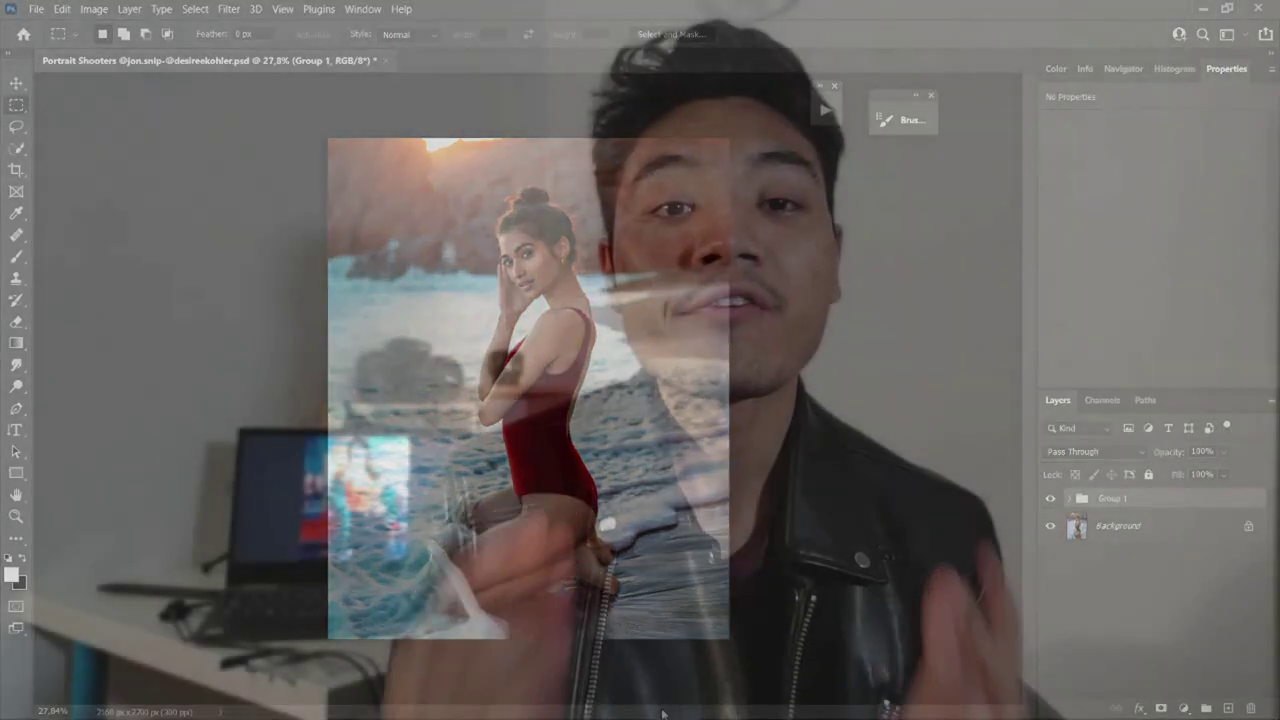